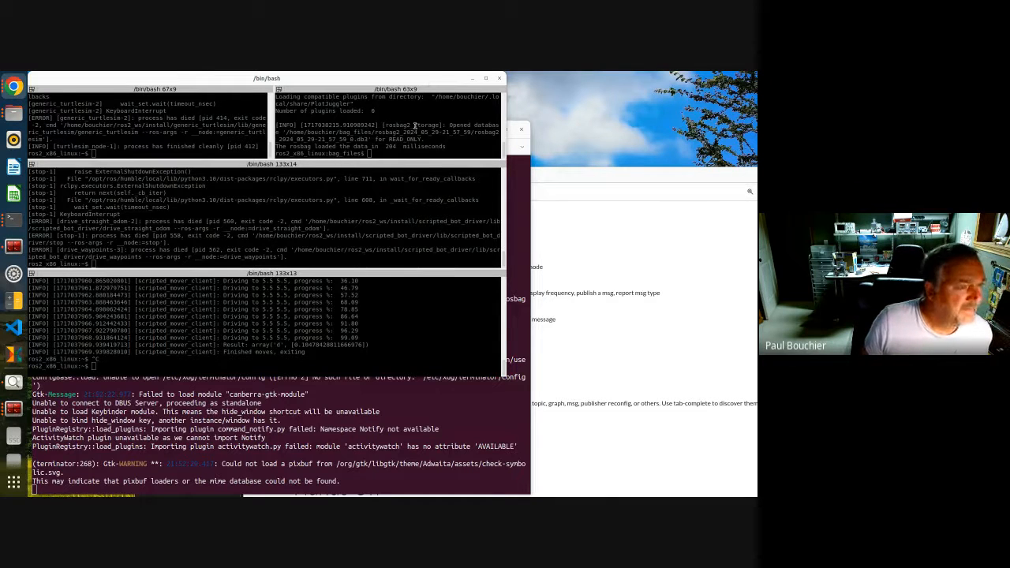
# Clear the top-left terminal and rerun ros2 launch generic_turtlesim generic_turtlesim_launch.yaml to open TurtleSim
pyautogui.click(100, 117)
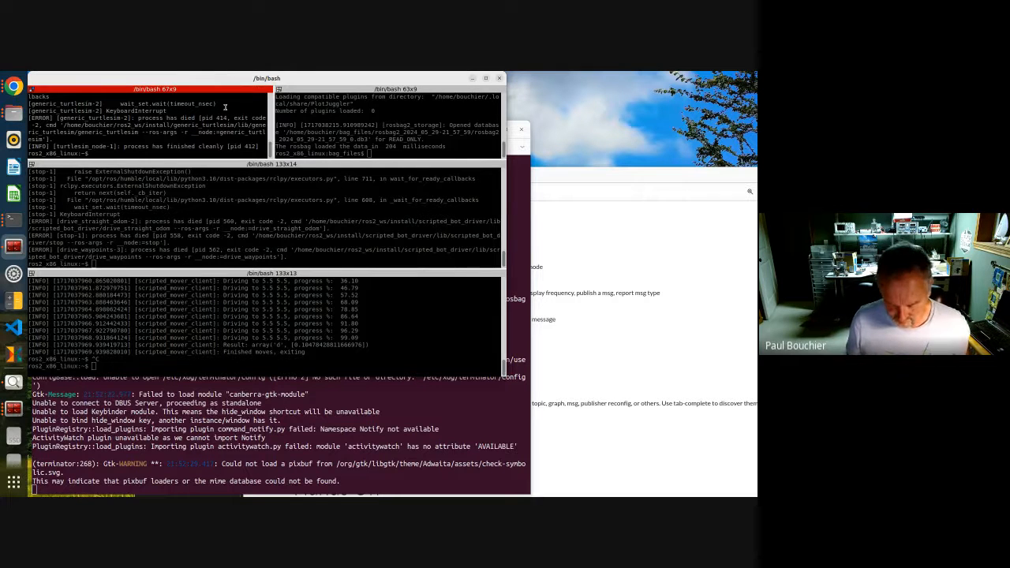
pyautogui.press('Up')
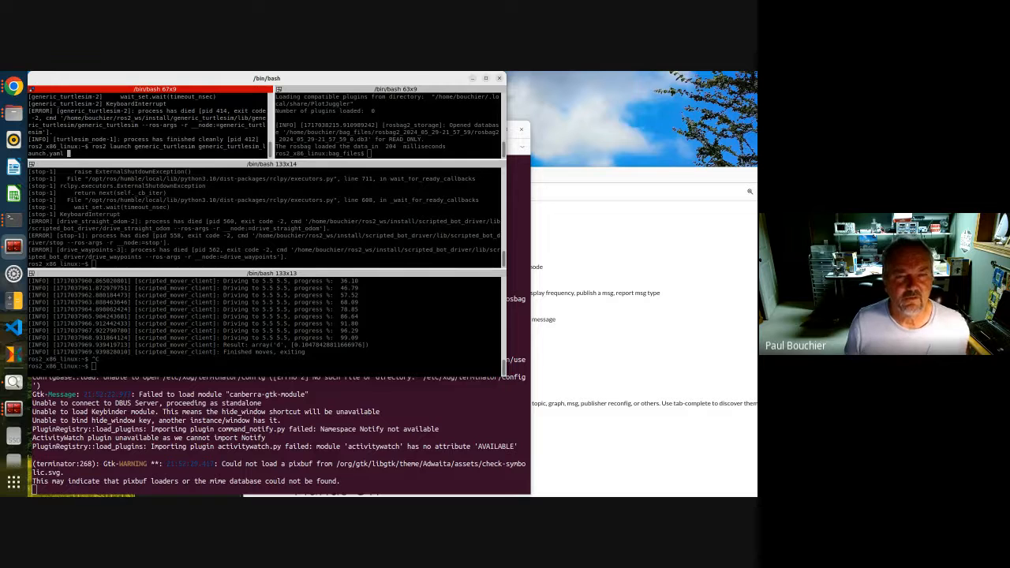
pyautogui.hotkey('ctrl', 'u')
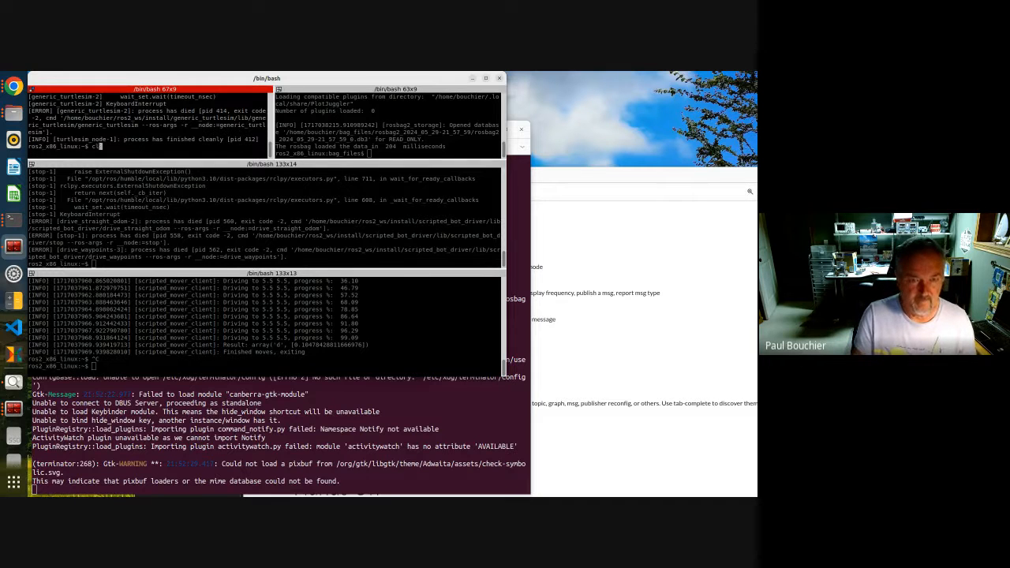
pyautogui.hotkey('ctrl', 'l')
pyautogui.write('ros2')
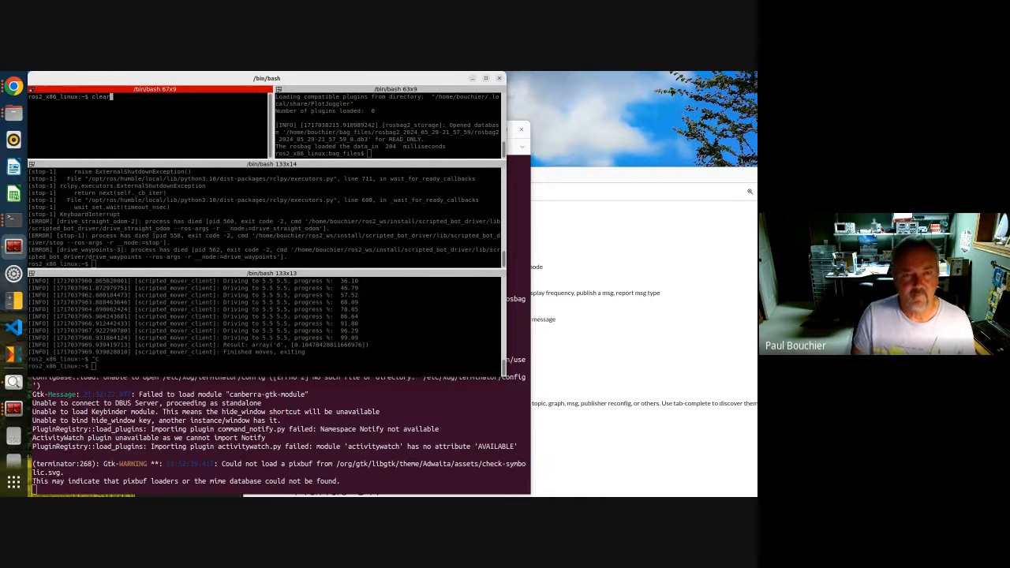
pyautogui.press('Up')
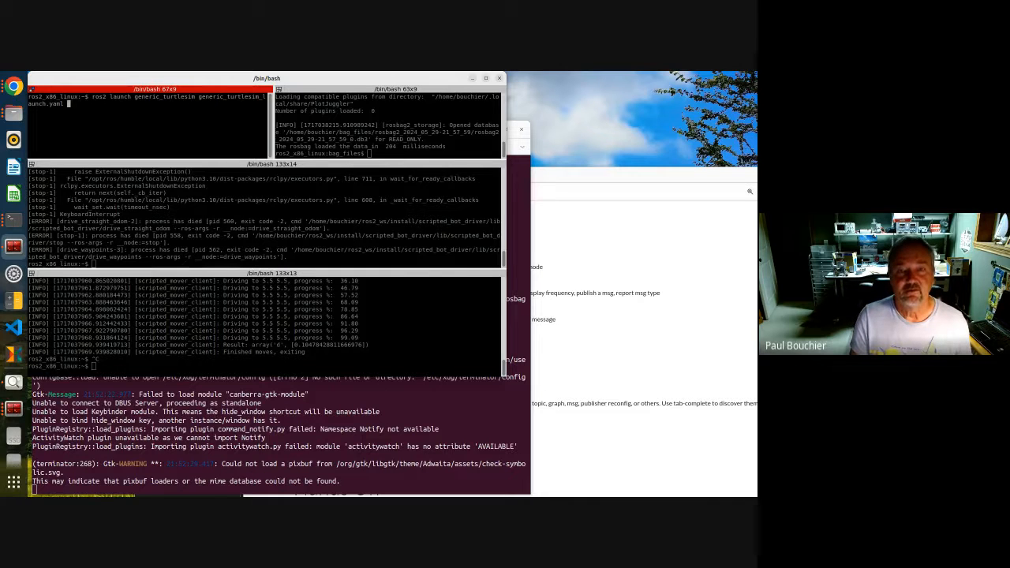
pyautogui.press('Return')
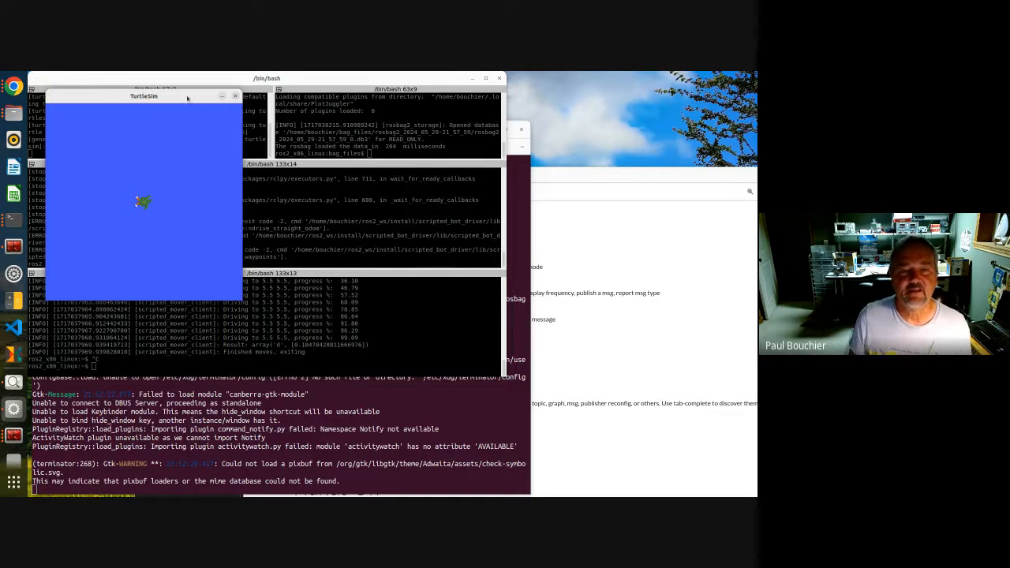
# Move the TurtleSim window to the right of the terminal window
pyautogui.moveTo(195, 96); pyautogui.dragTo(689, 82)
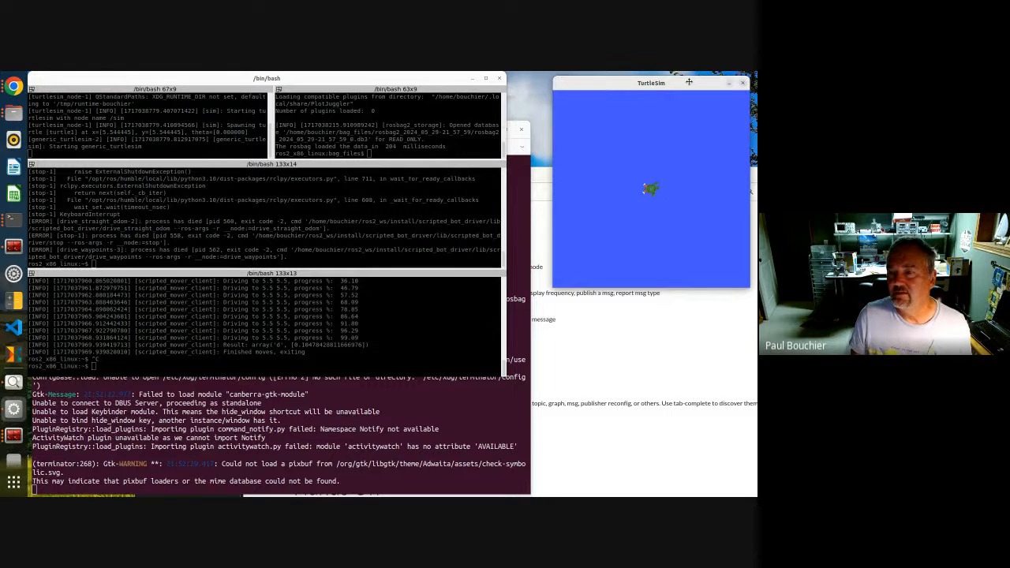
pyautogui.click(294, 153)
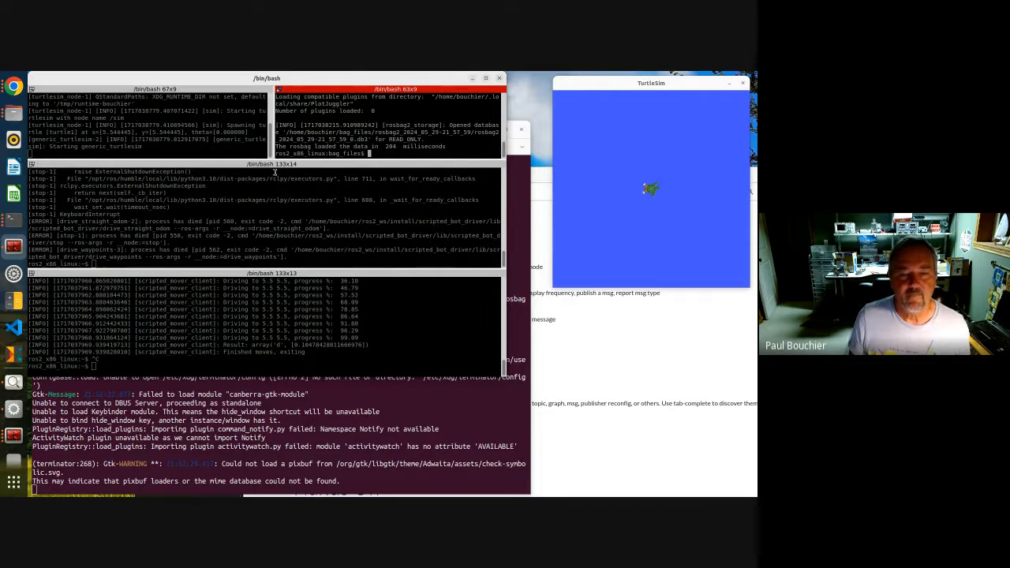
# Clear the middle terminal and recall the ros2 launch scripted_bot_driver servers_launch.py command without running it
pyautogui.click(261, 200)
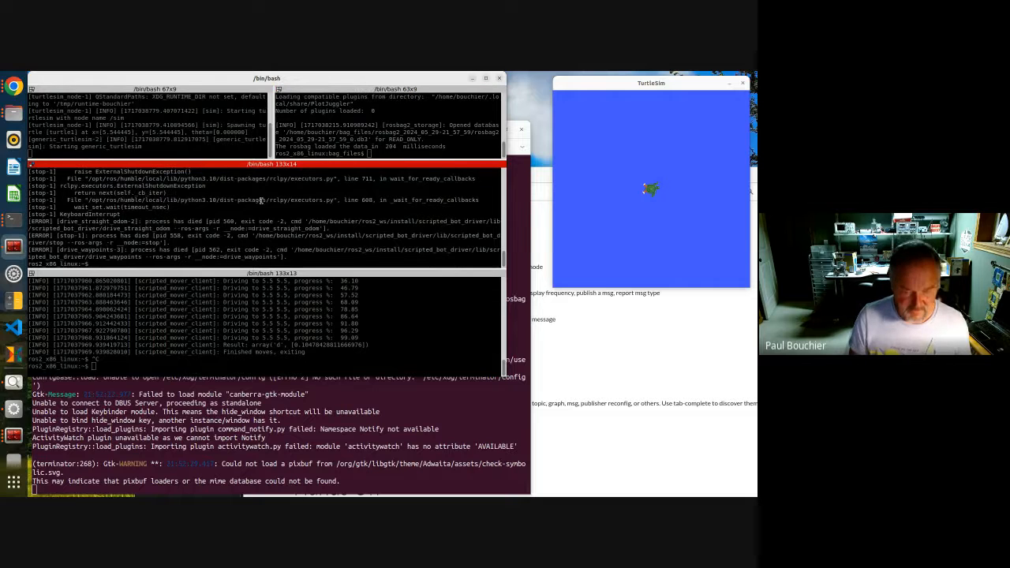
pyautogui.press('Up')
pyautogui.hotkey('ctrl', 'u')
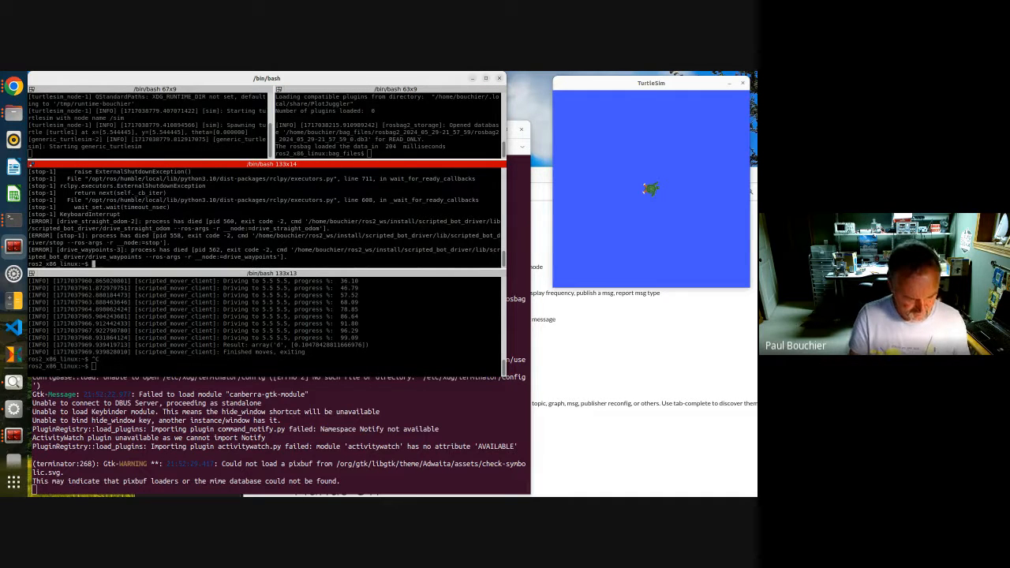
pyautogui.write('clear')
pyautogui.press('Return')
pyautogui.press('Up')
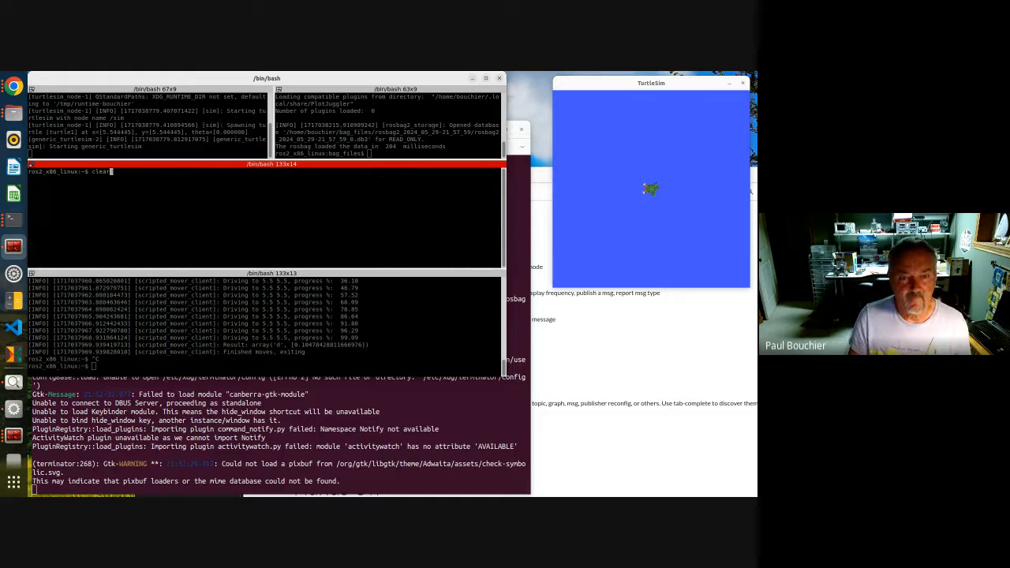
pyautogui.press('Up')
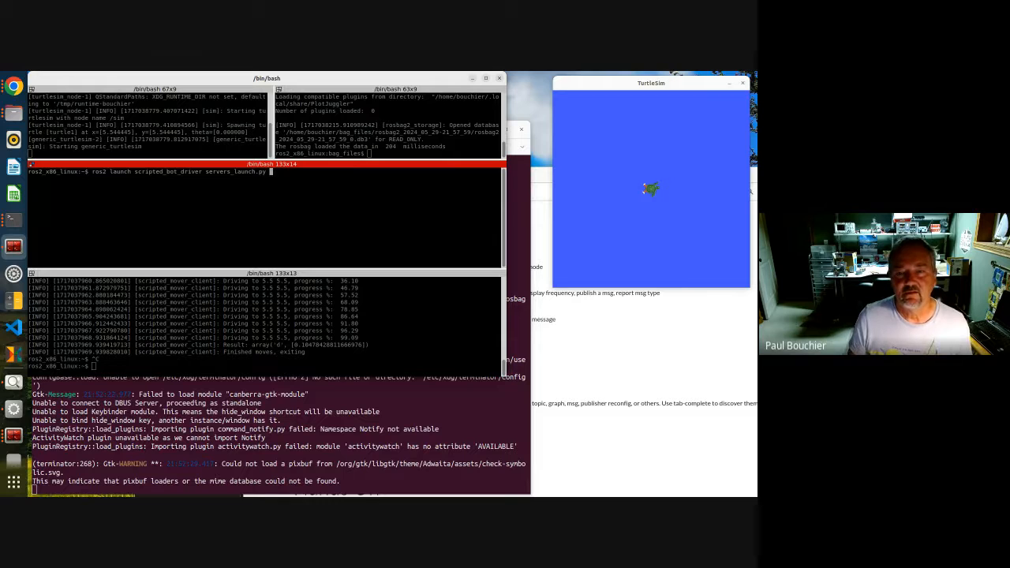
# Clear the top-right terminal pane
pyautogui.click(410, 125)
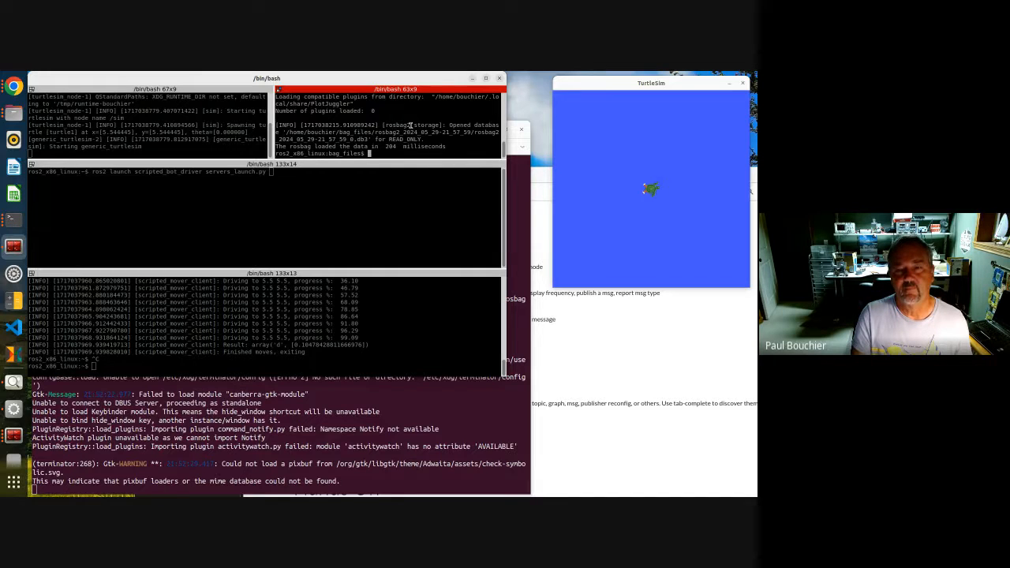
pyautogui.write('clear')
pyautogui.press('Return')
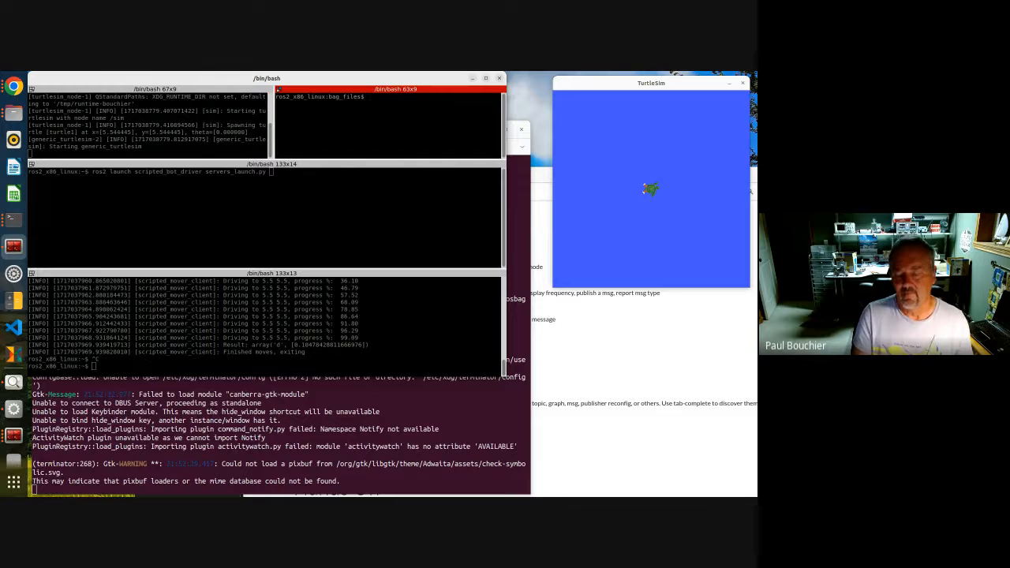
pyautogui.write('ros2 run plotjuggler plotjuggler')
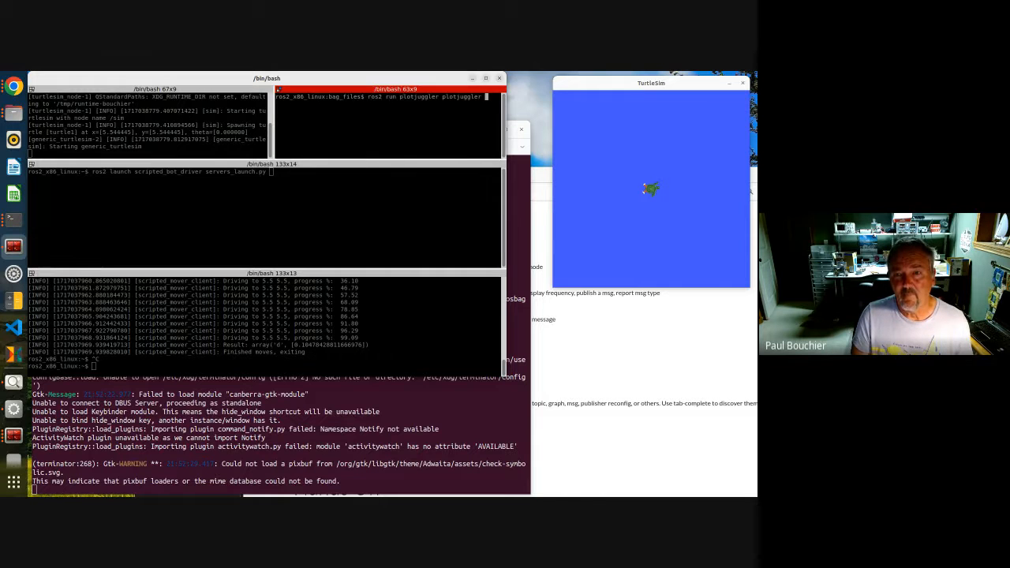
pyautogui.press('Up')
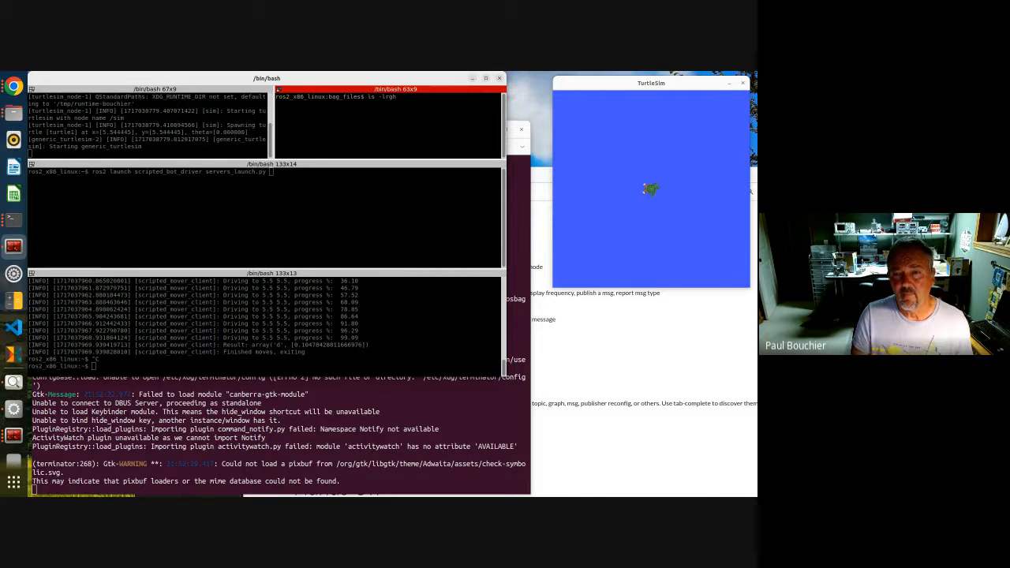
pyautogui.press('Up')
pyautogui.press('Down')
pyautogui.press('Down')
pyautogui.press('Down')
pyautogui.press('Down')
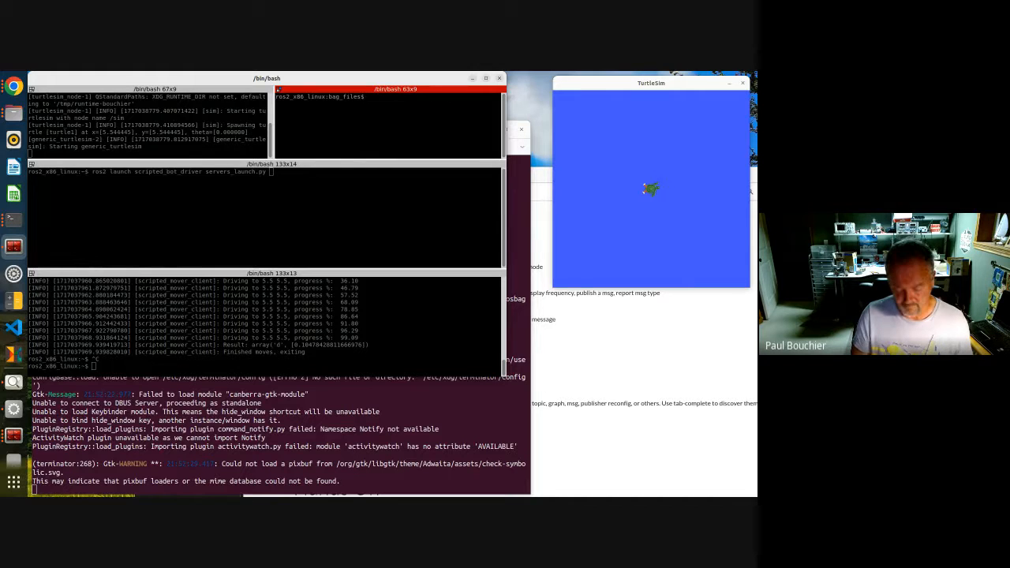
# Split the top-right terminal pane horizontally
pyautogui.rightClick(419, 145)
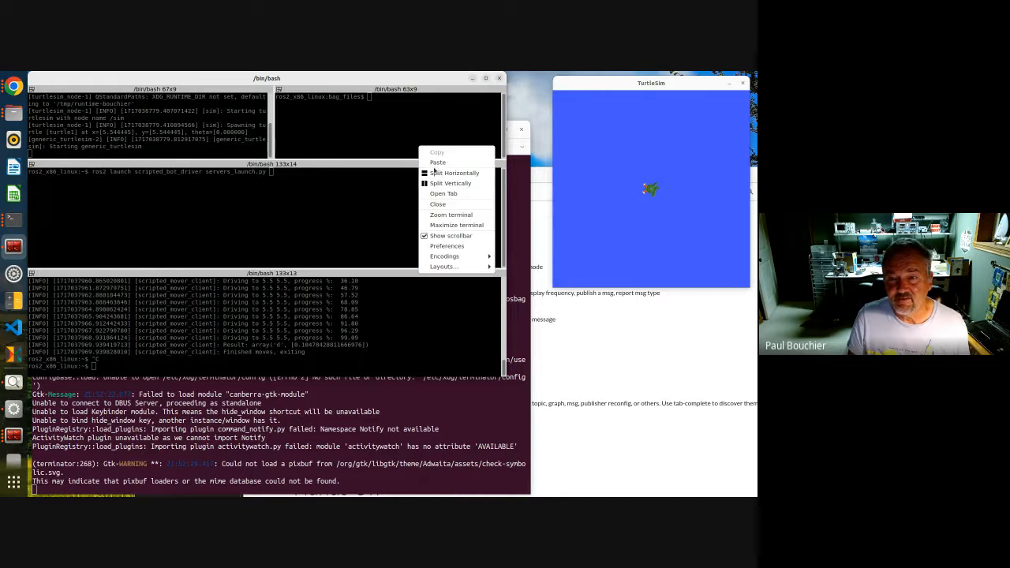
pyautogui.click(436, 173)
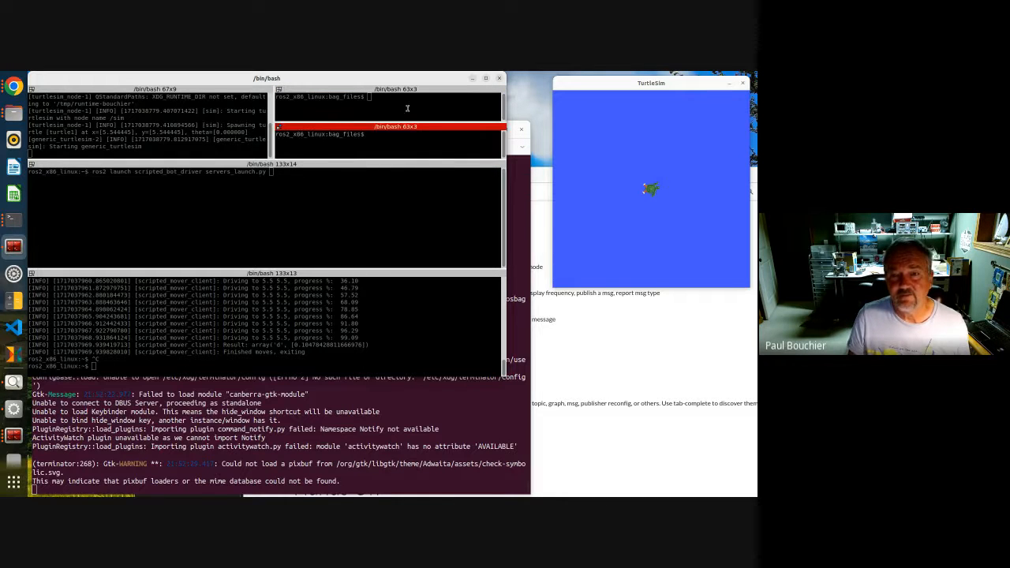
# Start SwRI Console in the upper-right pane with ros2 run swri_console swri_console
pyautogui.write('roslaunch ')
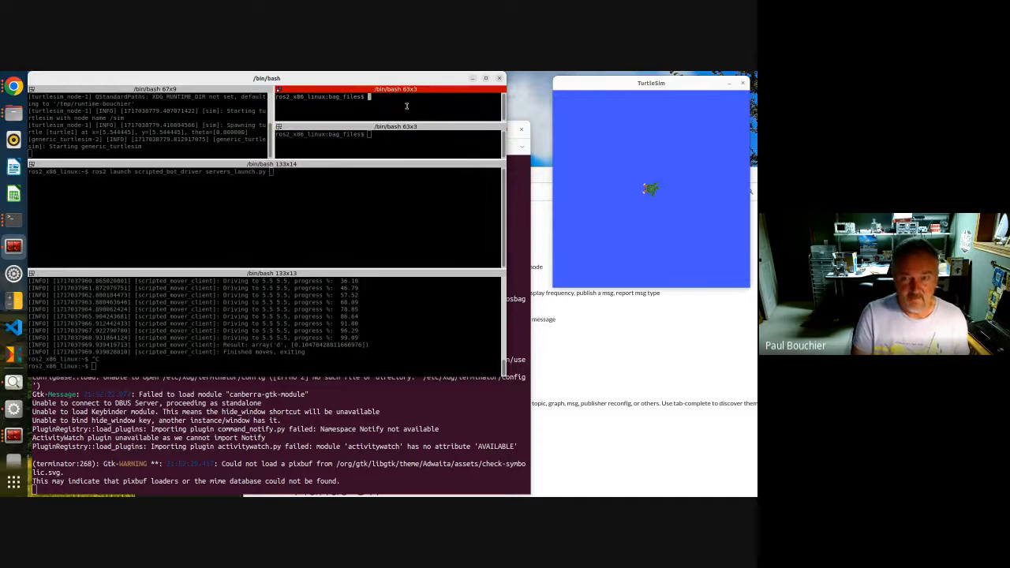
pyautogui.write('sc')
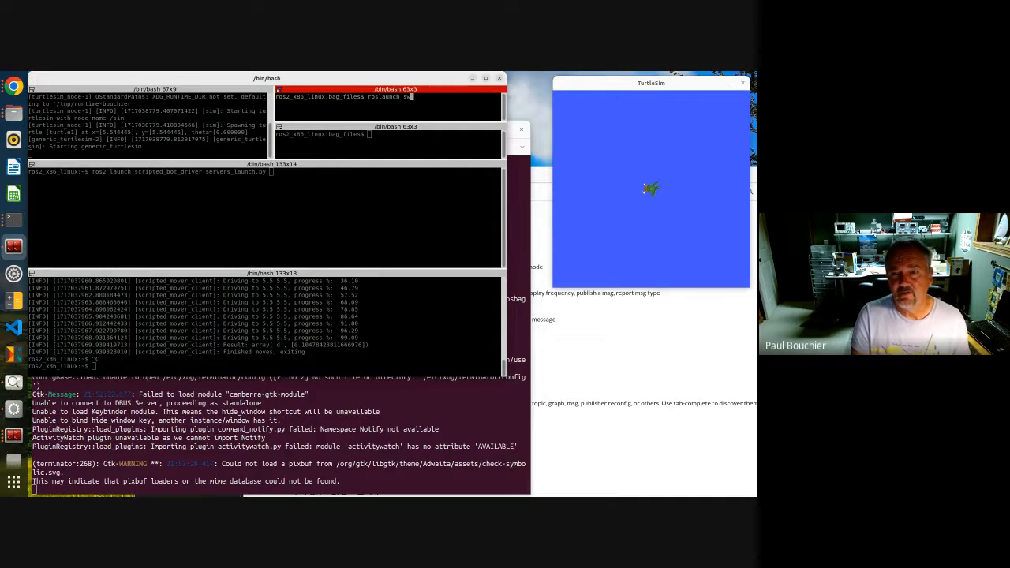
pyautogui.write('r')
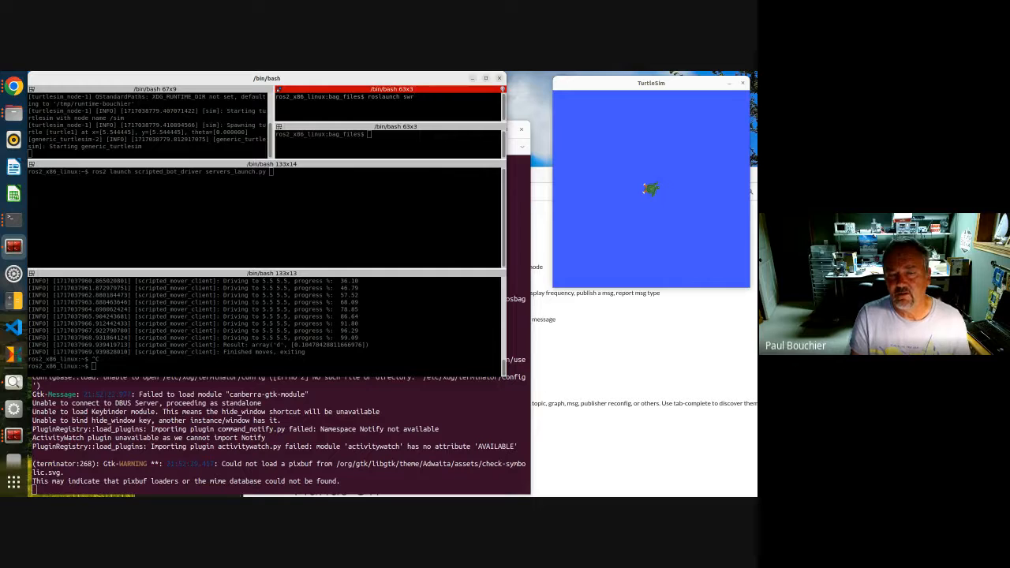
pyautogui.press('BackSpace')
pyautogui.write('ri_con')
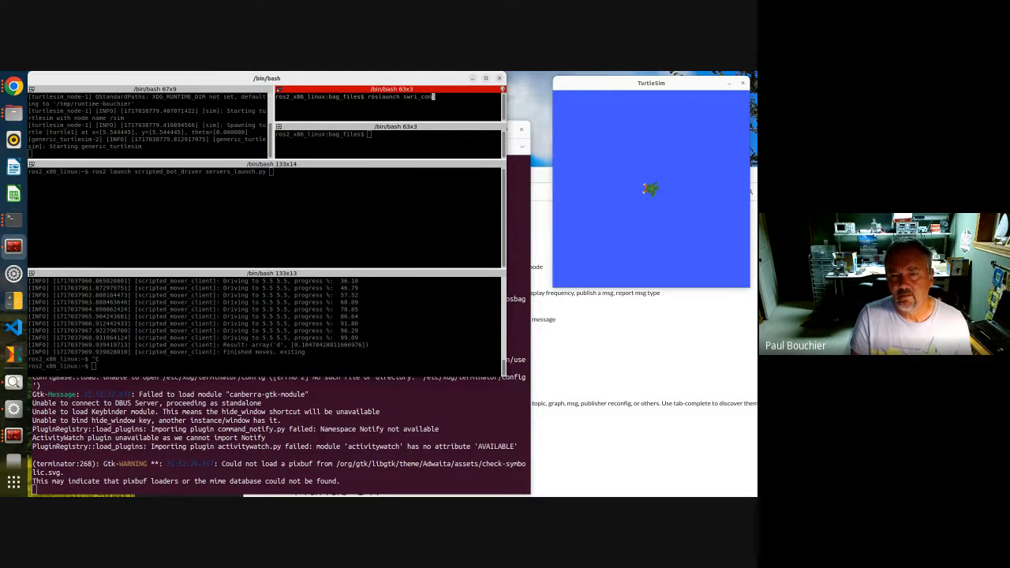
pyautogui.write('sole')
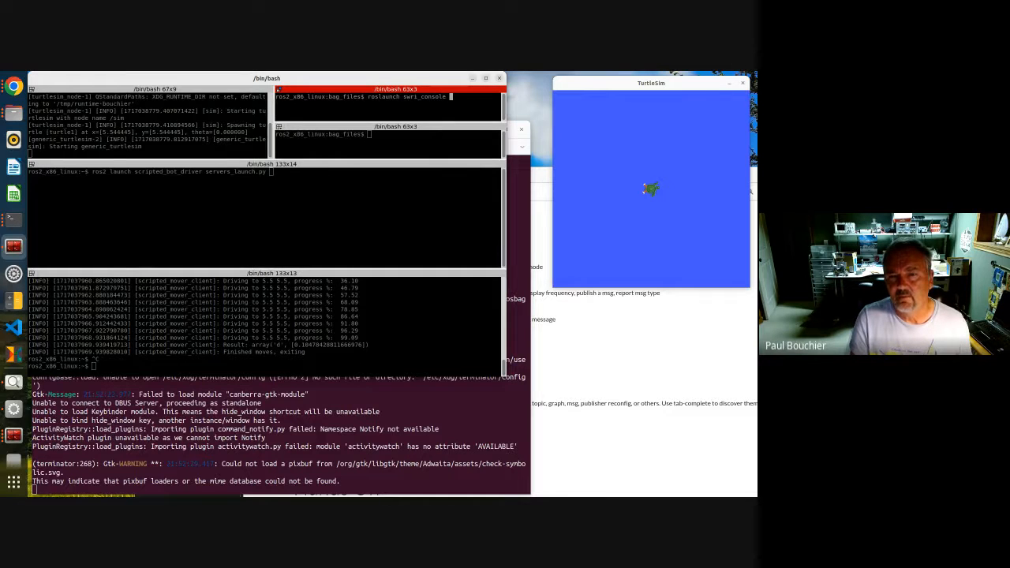
pyautogui.press('BackSpace')
pyautogui.press('BackSpace')
pyautogui.press('BackSpace')
pyautogui.press('BackSpace')
pyautogui.press('BackSpace')
pyautogui.press('BackSpace')
pyautogui.press('BackSpace')
pyautogui.press('BackSpace')
pyautogui.press('BackSpace')
pyautogui.press('BackSpace')
pyautogui.press('BackSpace')
pyautogui.press('BackSpace')
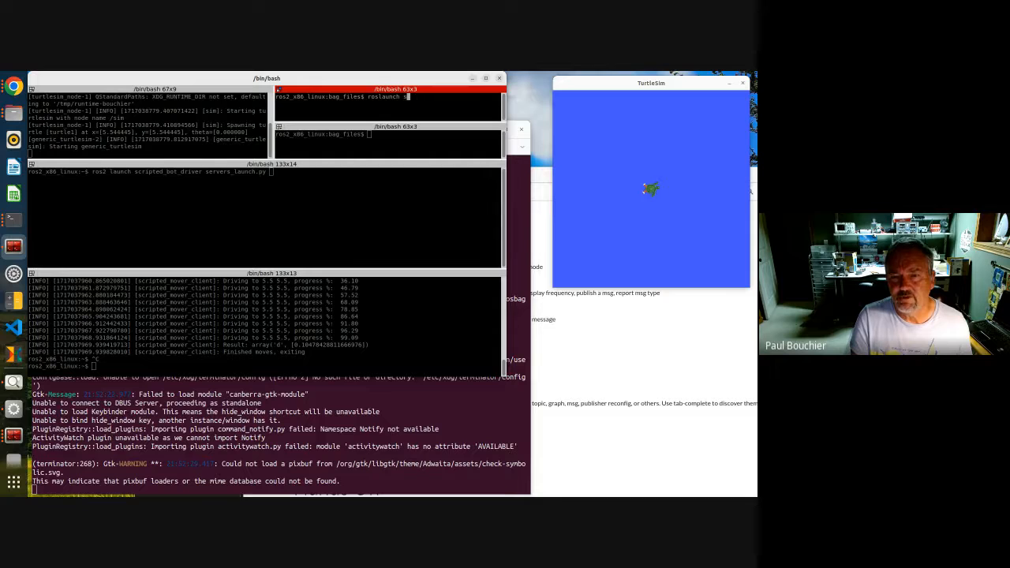
pyautogui.press('BackSpace')
pyautogui.press('BackSpace')
pyautogui.press('BackSpace')
pyautogui.press('BackSpace')
pyautogui.press('BackSpace')
pyautogui.press('BackSpace')
pyautogui.press('BackSpace')
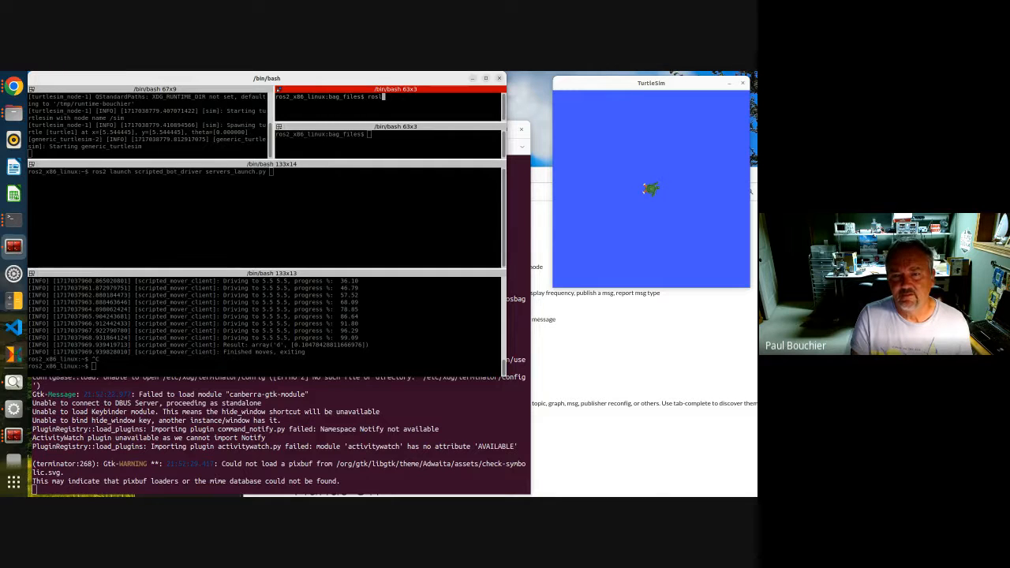
pyautogui.press('BackSpace')
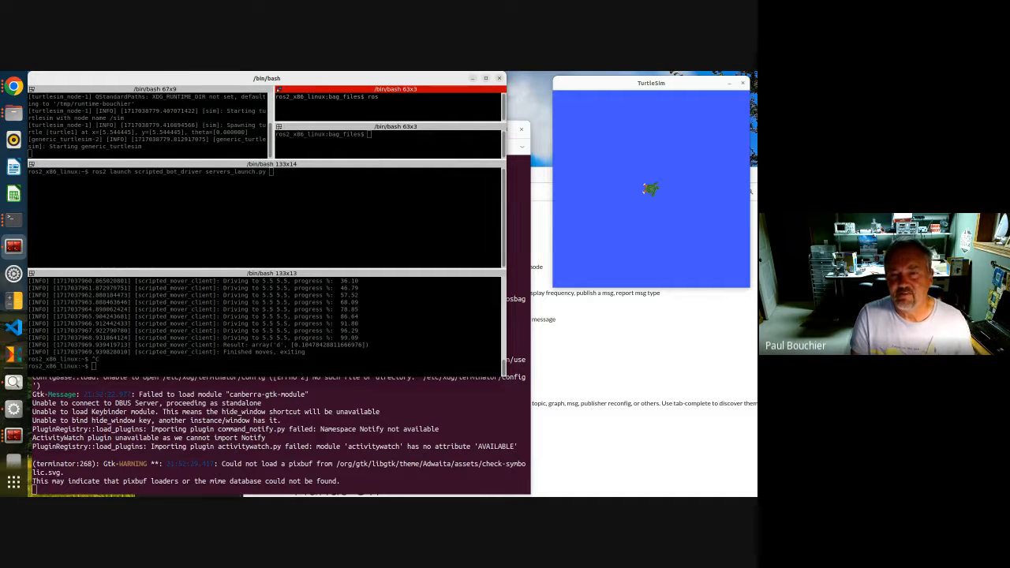
pyautogui.write('2 laun')
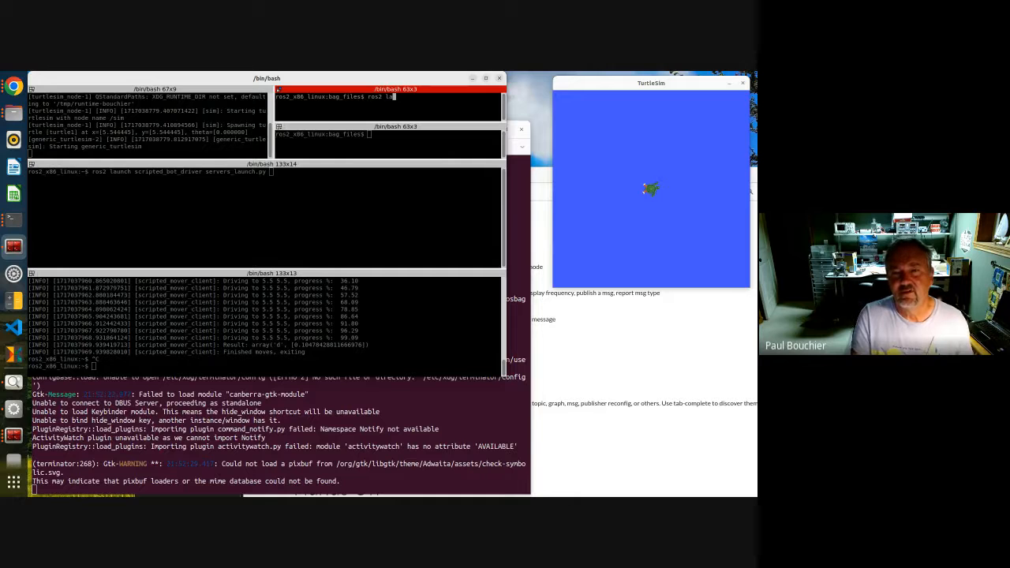
pyautogui.press('BackSpace')
pyautogui.press('BackSpace')
pyautogui.press('BackSpace')
pyautogui.press('BackSpace')
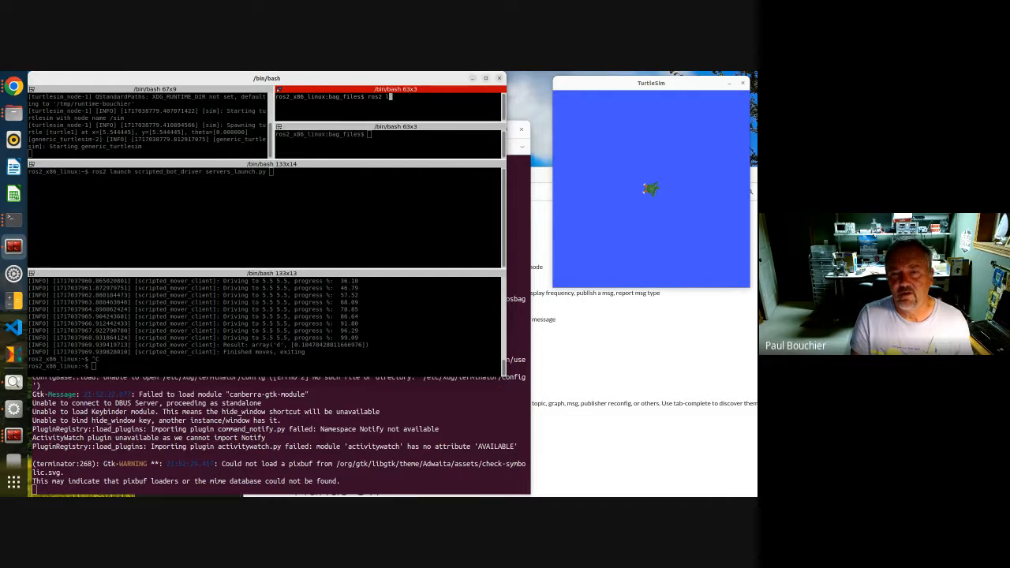
pyautogui.write('run sw')
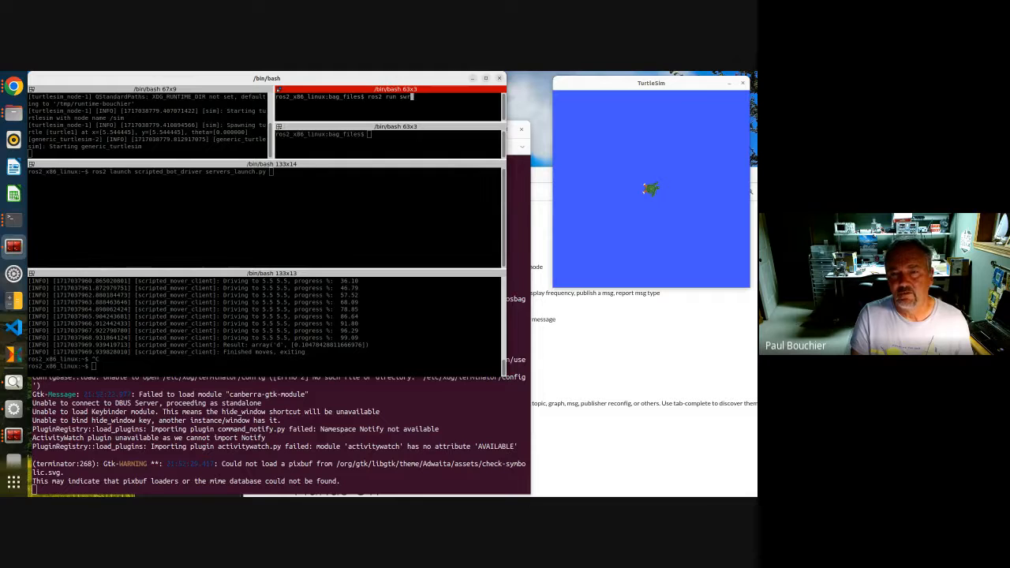
pyautogui.press('Tab')
pyautogui.write('se')
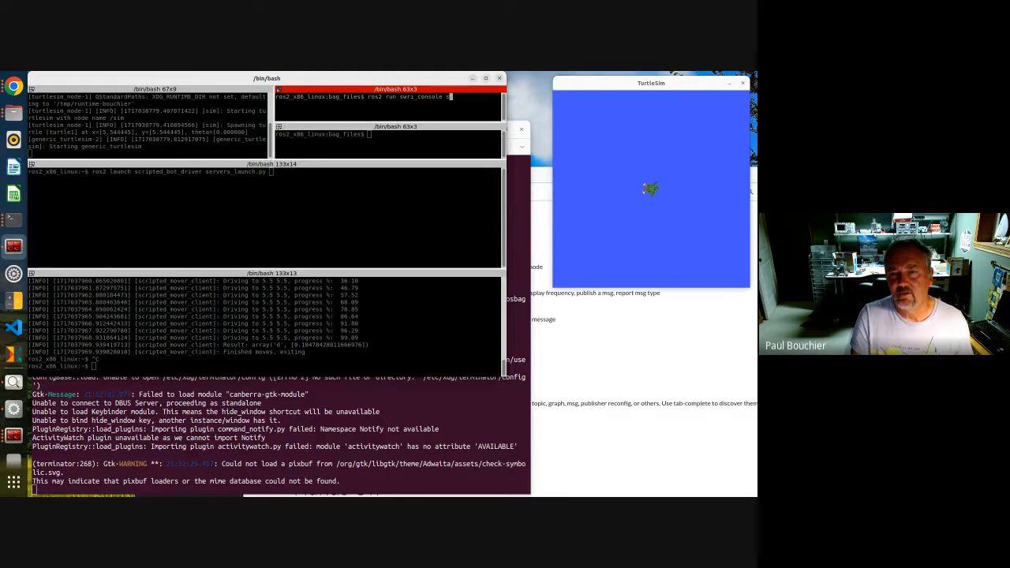
pyautogui.press('Tab')
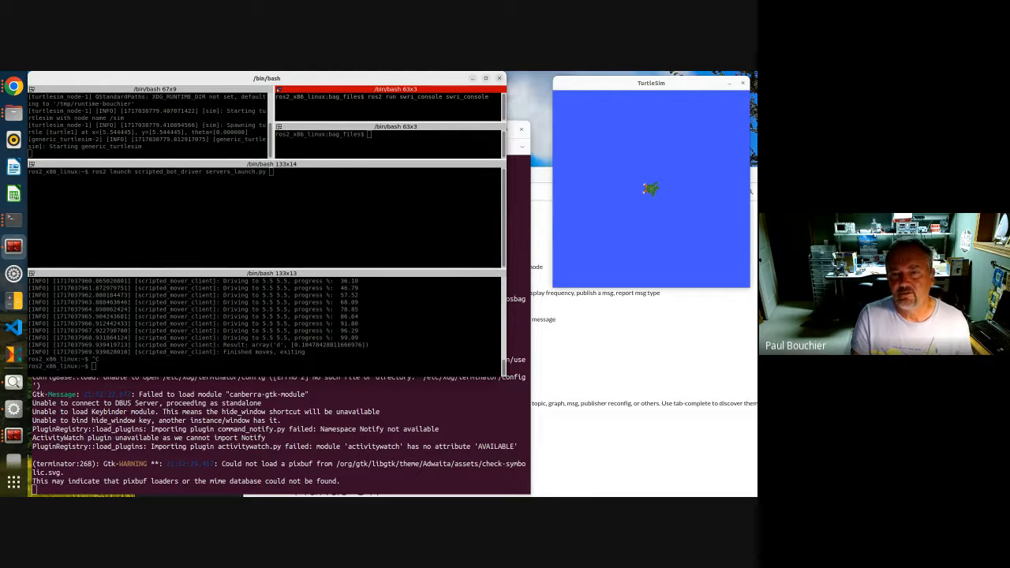
pyautogui.press('Return')
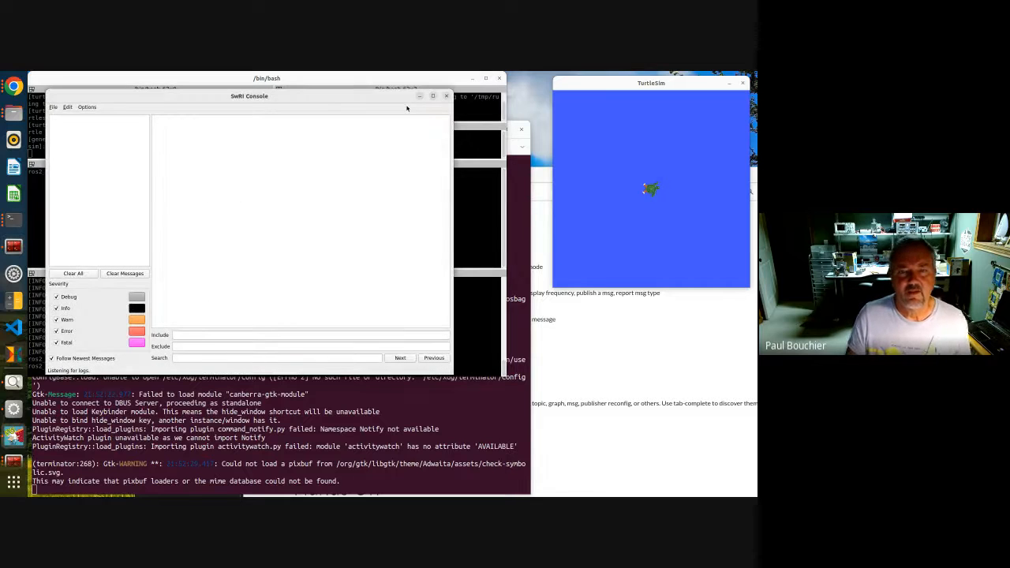
# Move the SwRI Console window to the lower right below TurtleSim and refocus the middle terminal
pyautogui.moveTo(384, 99); pyautogui.dragTo(670, 206)
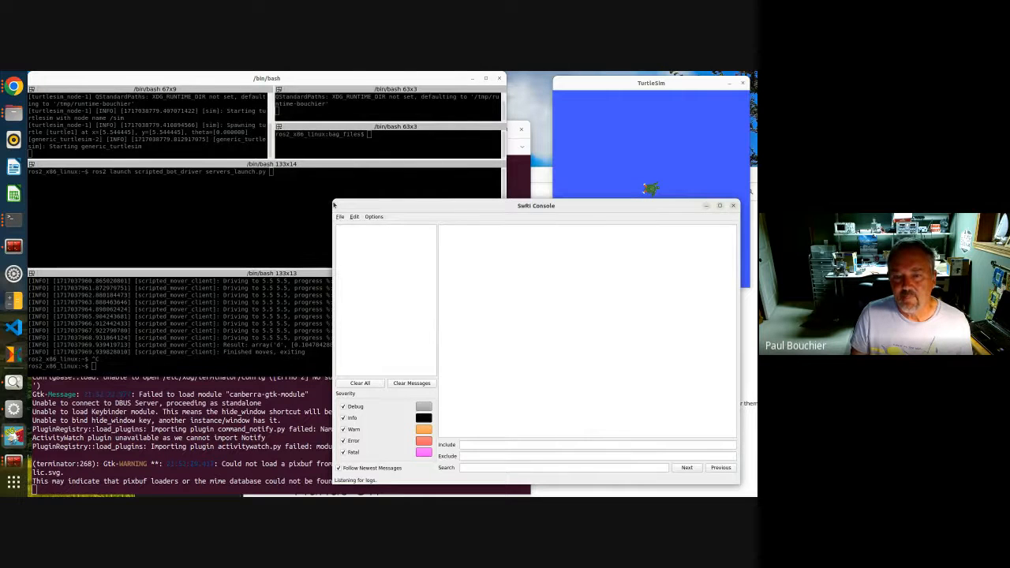
pyautogui.moveTo(330, 203); pyautogui.dragTo(440, 225)
pyautogui.click(114, 211)
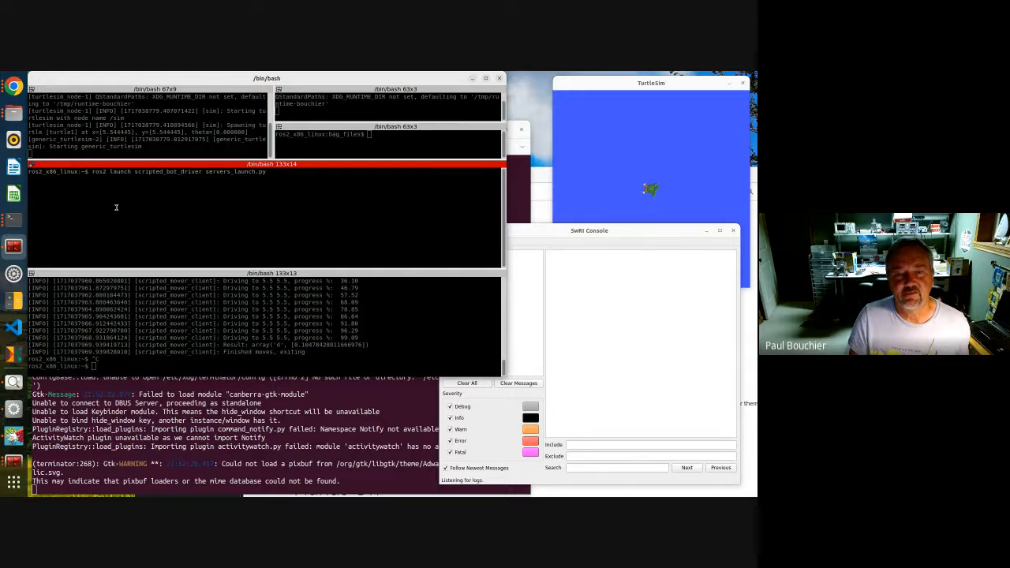
# Launch servers_launch.py from scripted_bot_driver and view the drive_straight_odom, drive_waypoints and stop node logs in SwRI Console
pyautogui.press('Return')
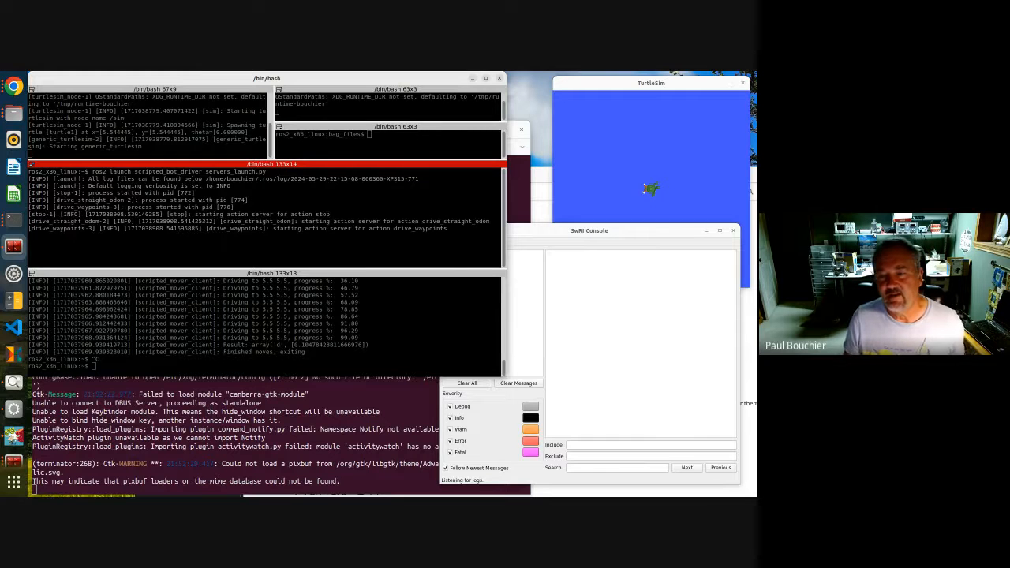
pyautogui.click(514, 231)
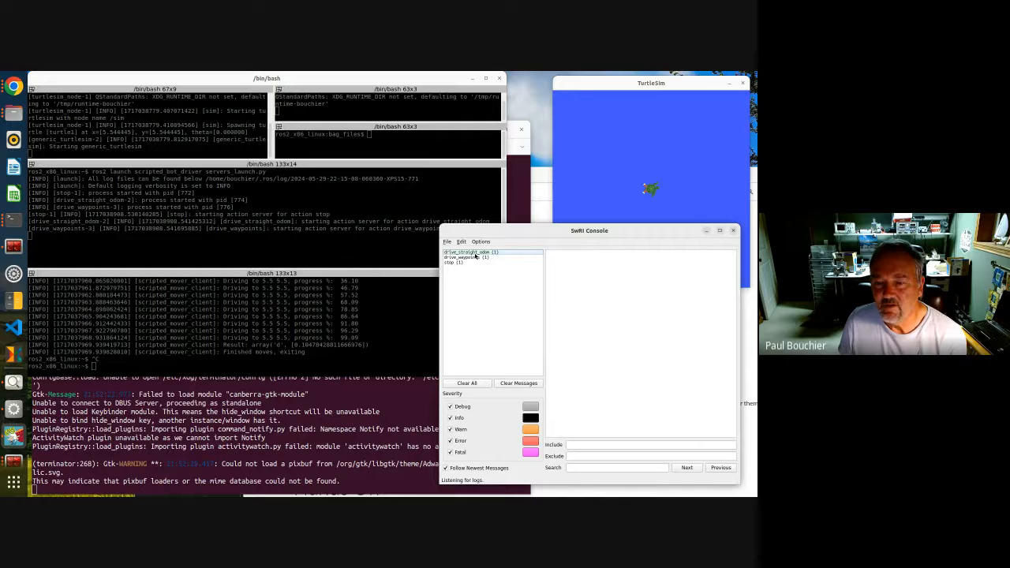
pyautogui.click(473, 252)
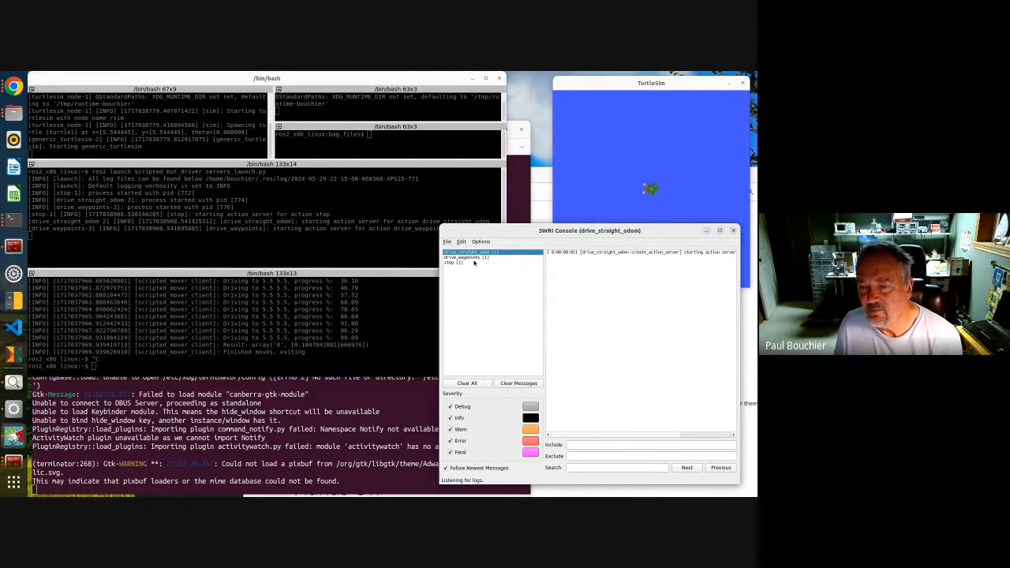
pyautogui.click(473, 257)
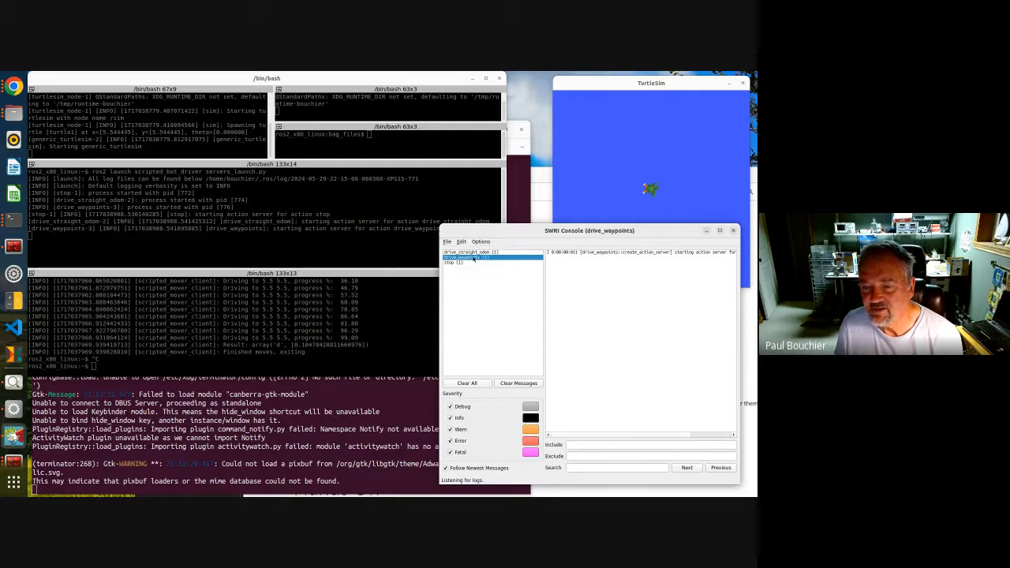
pyautogui.click(455, 263)
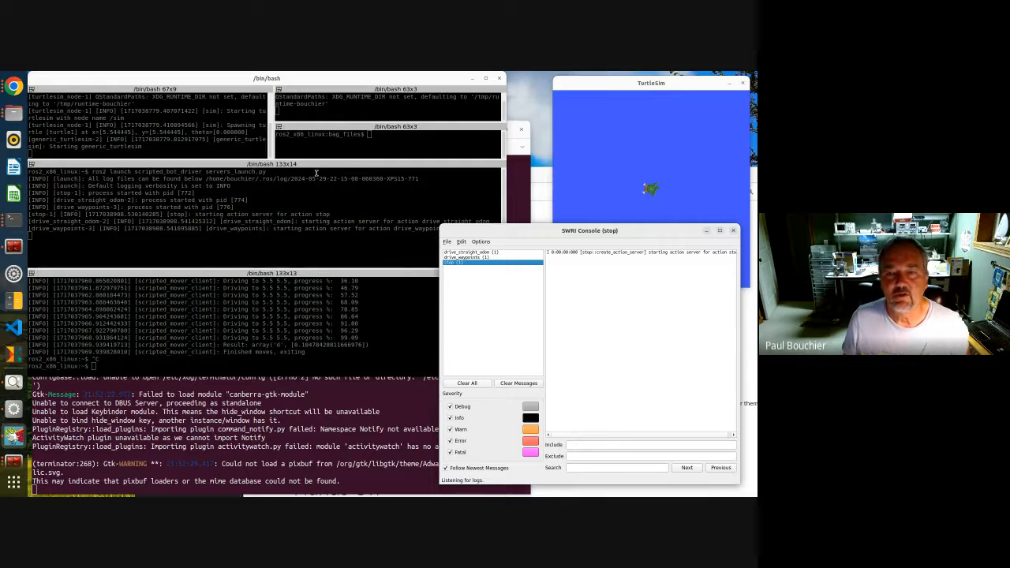
# Start recording all topics with ros2 bag record -a in the bag_files terminal pane
pyautogui.click(324, 147)
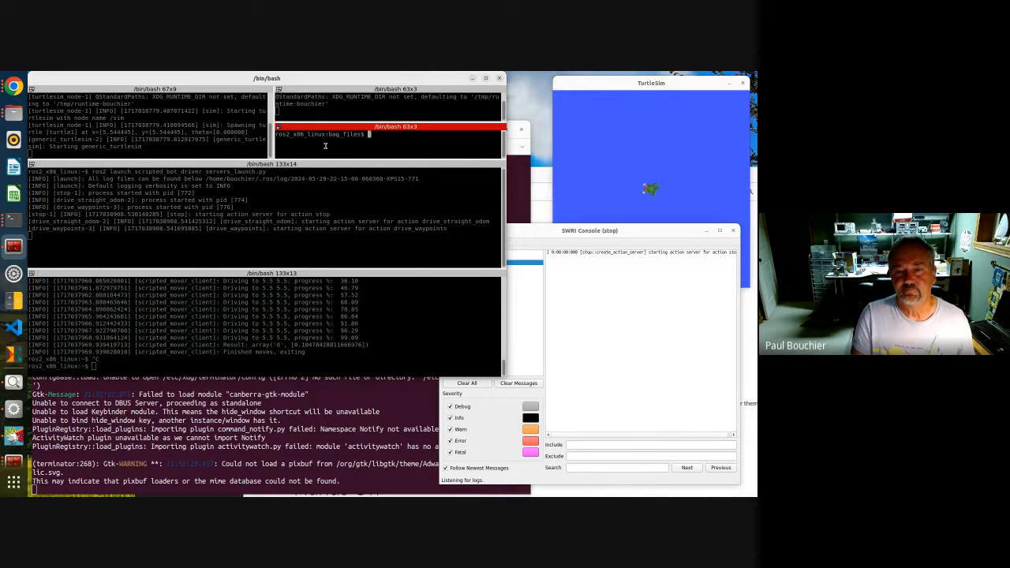
pyautogui.write('ros')
pyautogui.write('2 ')
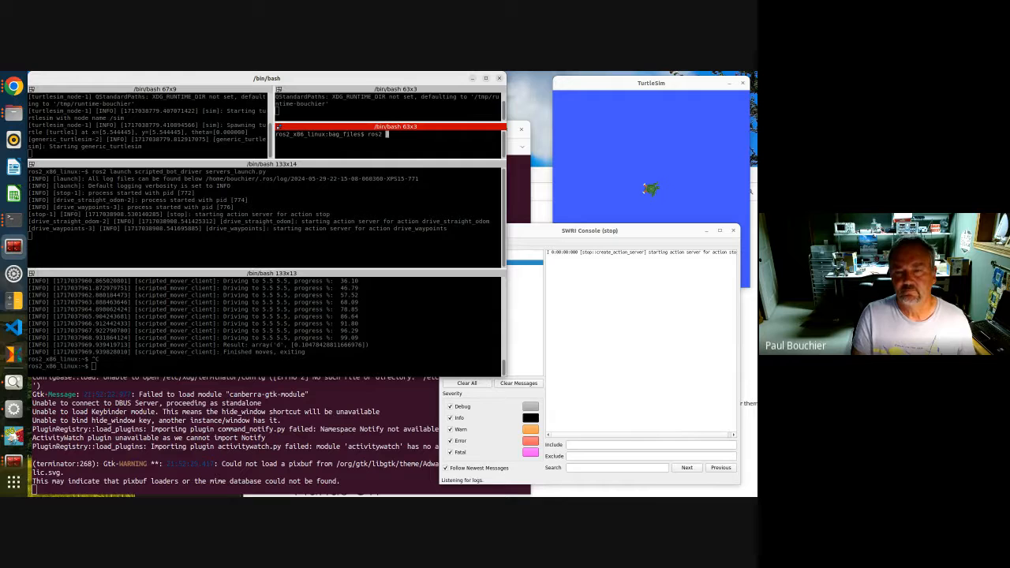
pyautogui.write('bag record -a')
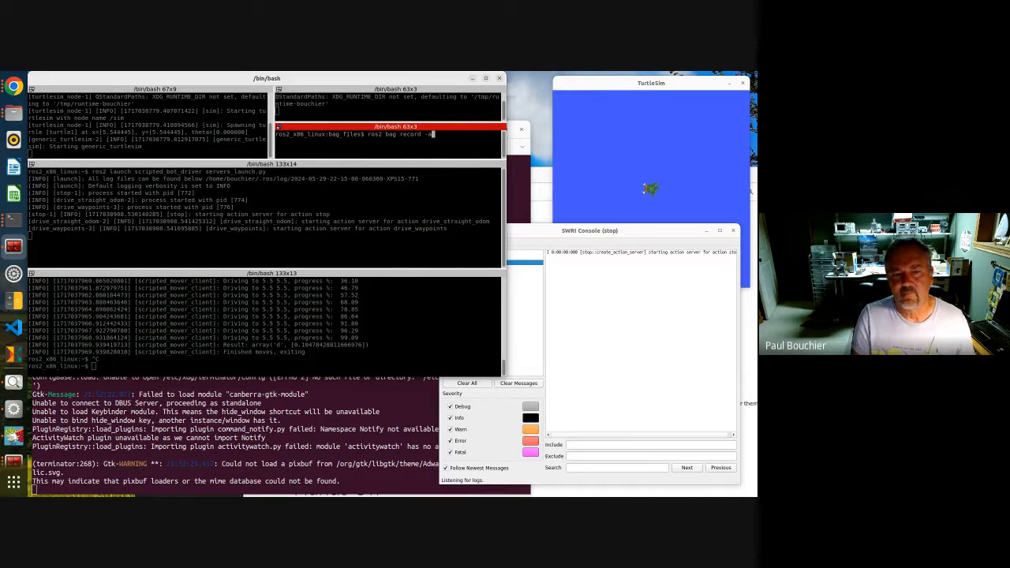
pyautogui.press('Return')
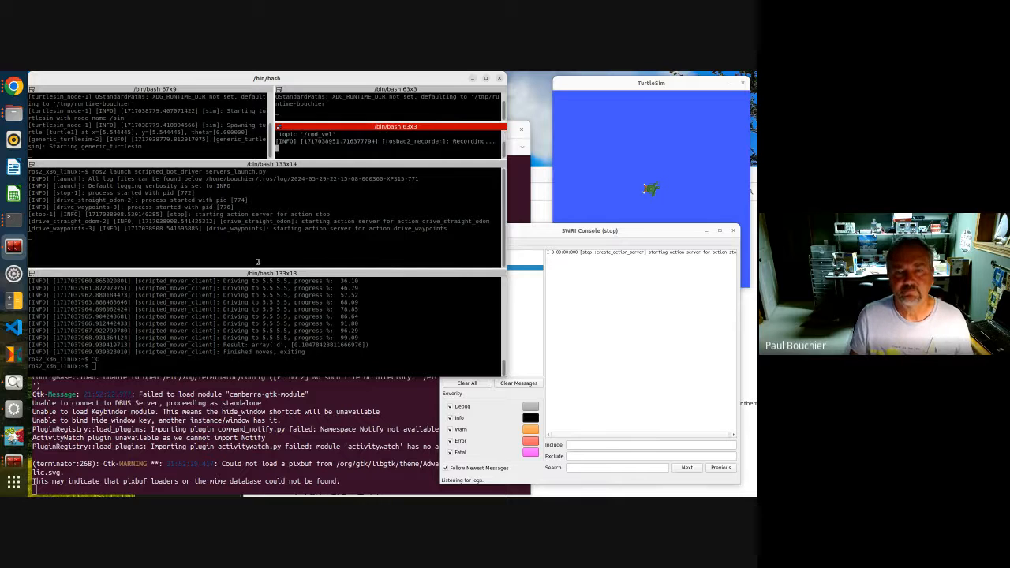
# Clear the bottom terminal pane
pyautogui.click(262, 260)
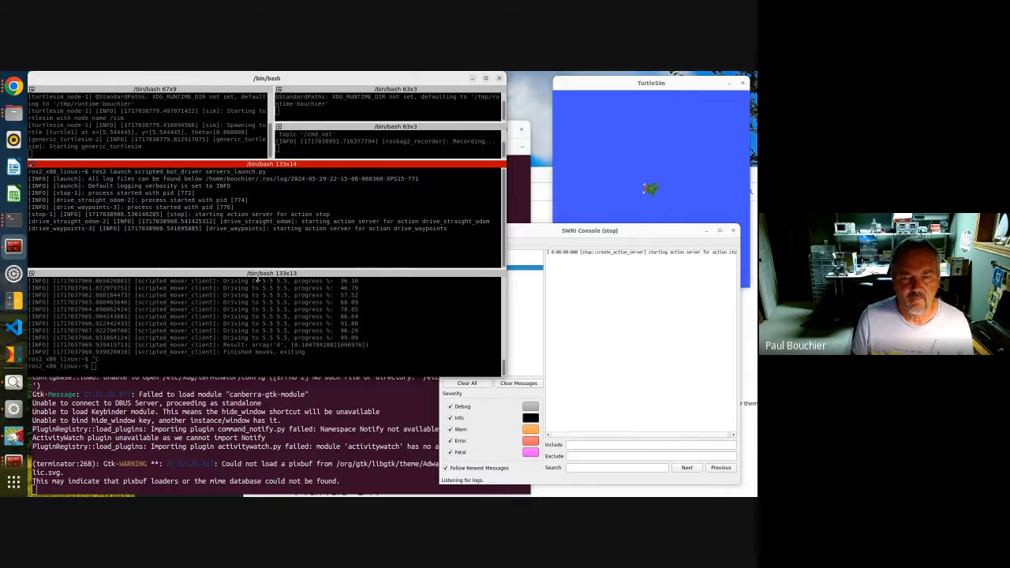
pyautogui.click(259, 290)
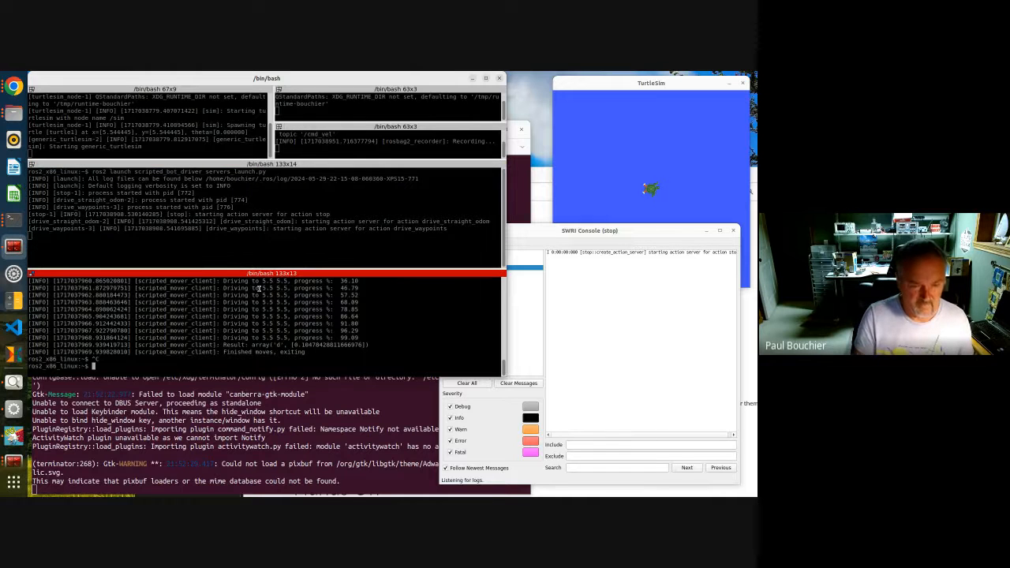
pyautogui.write('clear')
pyautogui.press('Return')
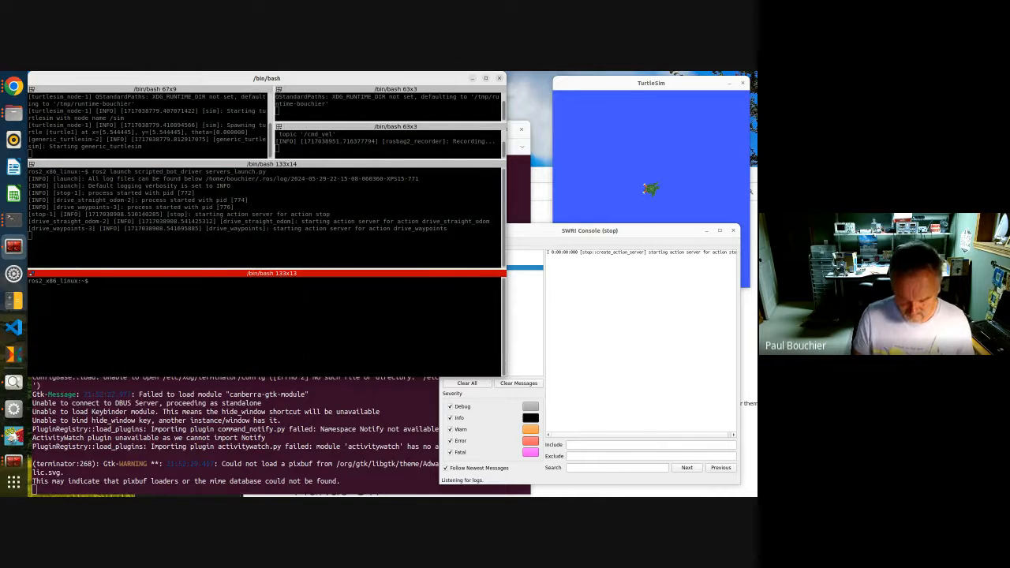
# Rerun the scripted_mover drive_waypoints command with waypoints 8 4 2 2 3 3 5.5 5.5 from history
pyautogui.press('Up')
pyautogui.press('Up')
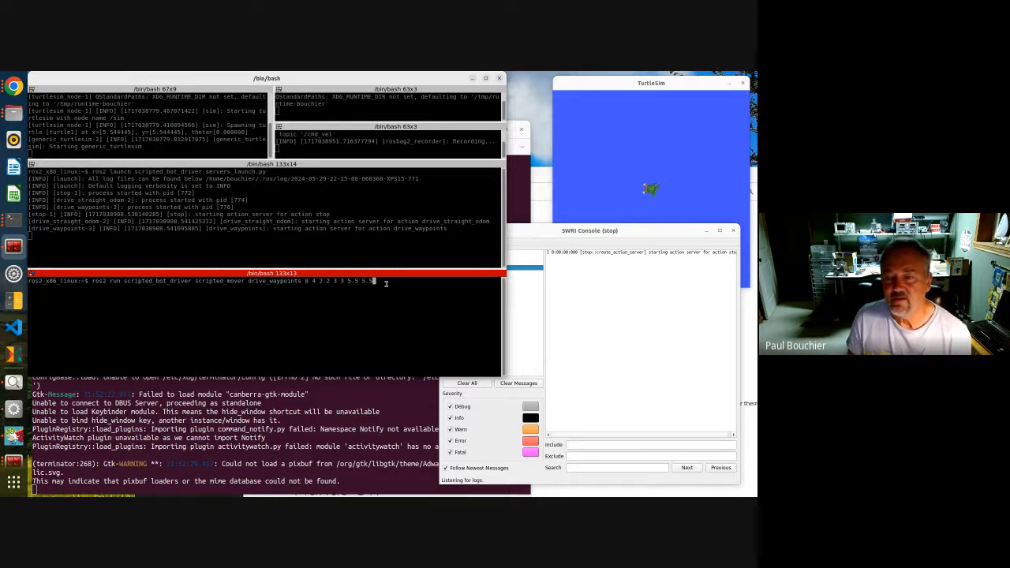
pyautogui.press('Return')
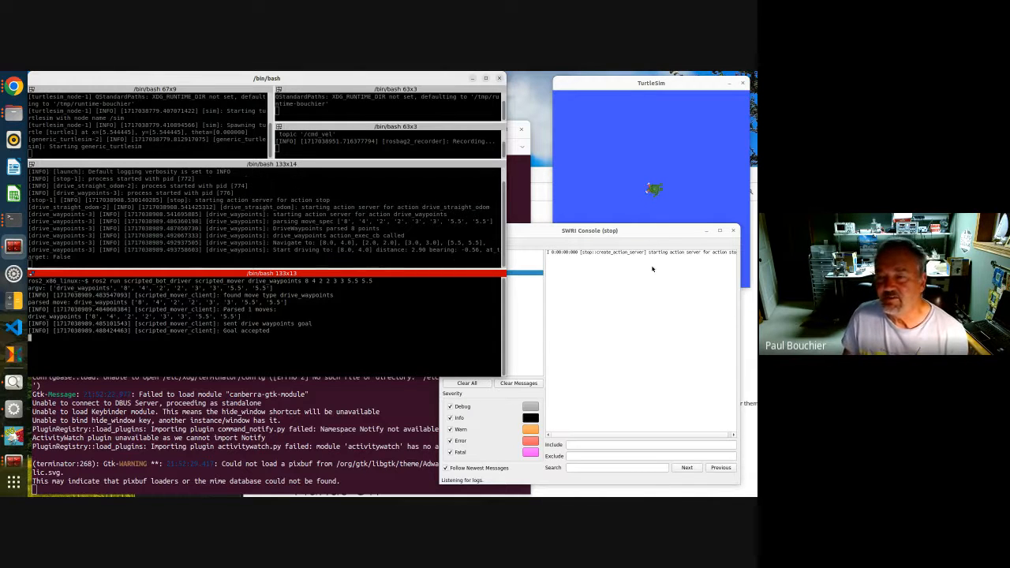
# Examine the drive_straight_odom, drive_waypoints and scripted_mover_client log messages in a widened SwRI Console while the turtle drives
pyautogui.click(660, 230)
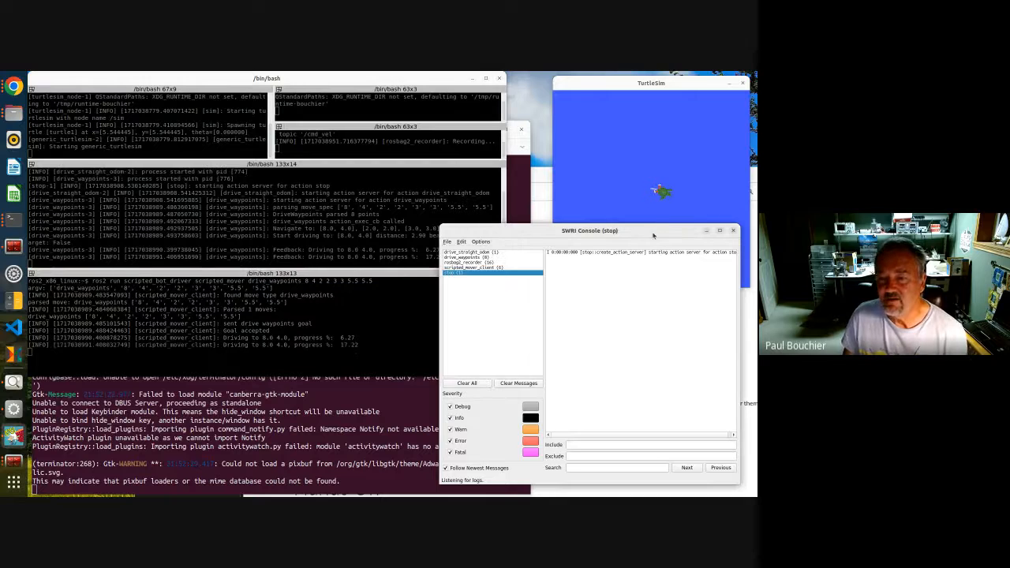
pyautogui.click(483, 253)
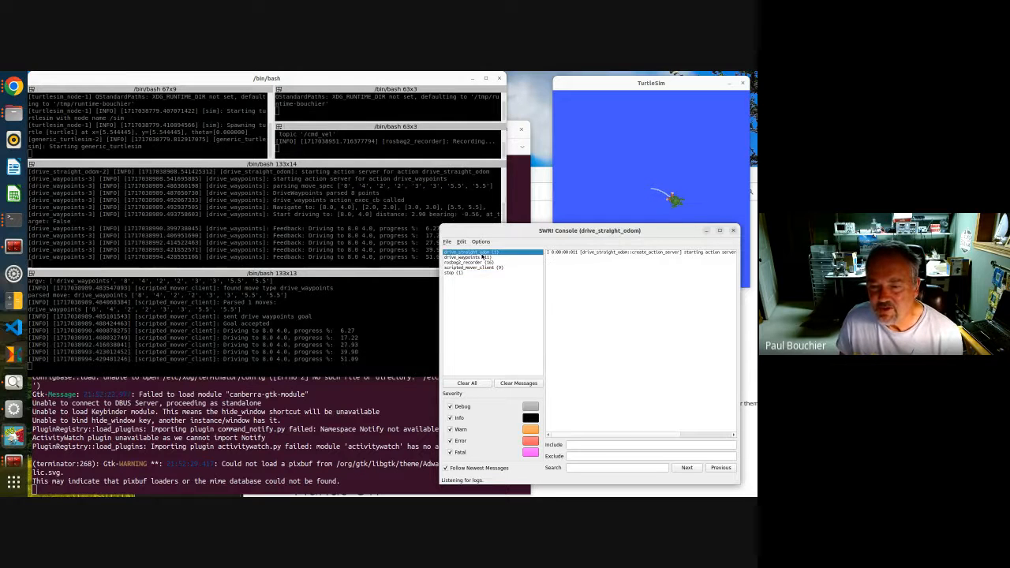
pyautogui.click(479, 257)
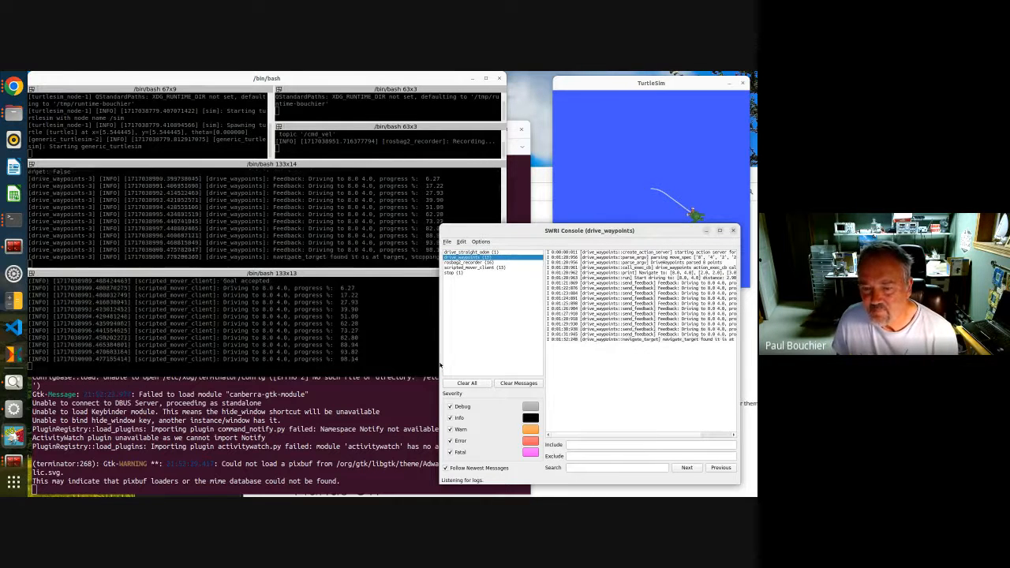
pyautogui.moveTo(439, 363); pyautogui.dragTo(332, 363)
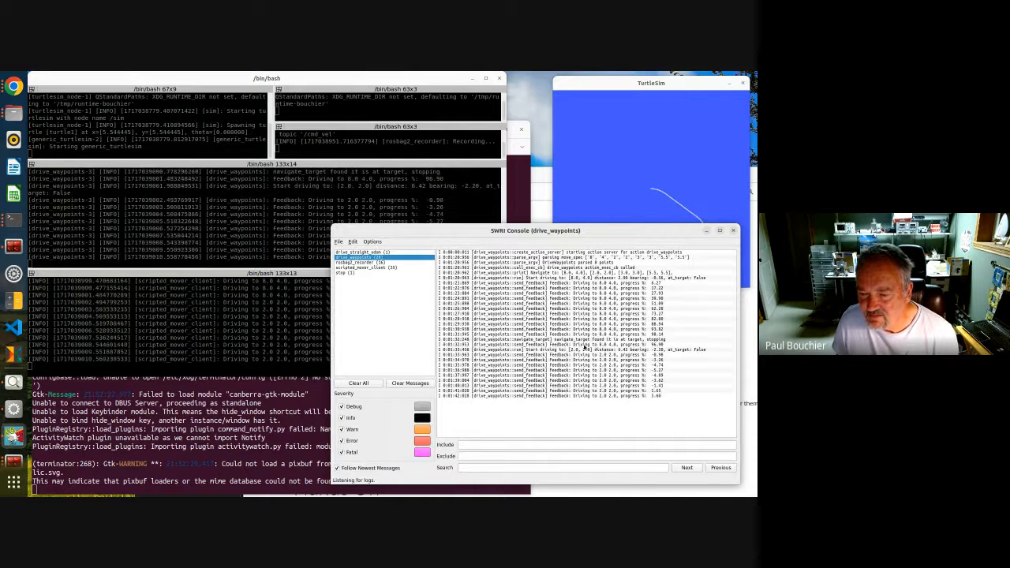
pyautogui.moveTo(608, 347)
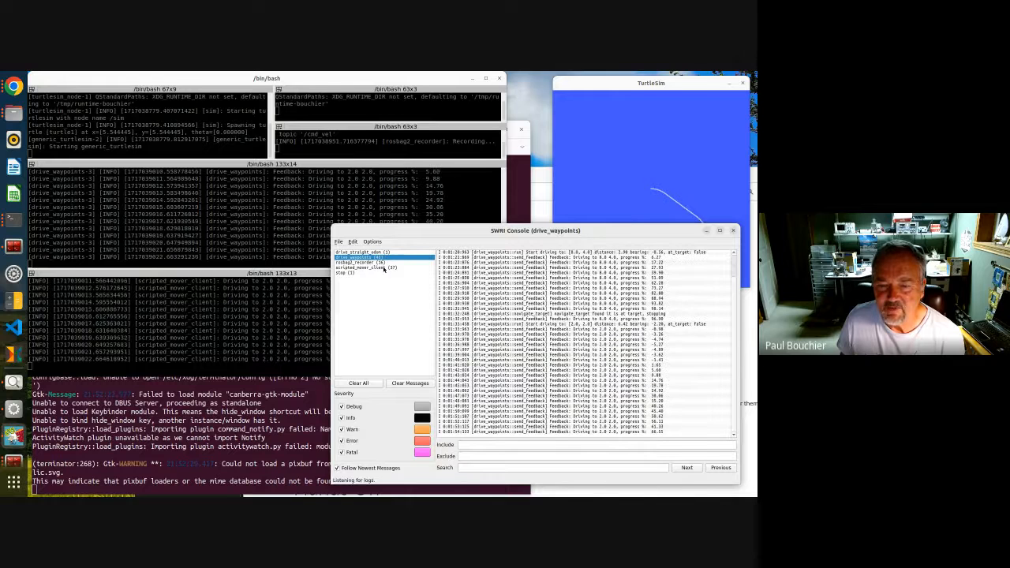
pyautogui.click(384, 268)
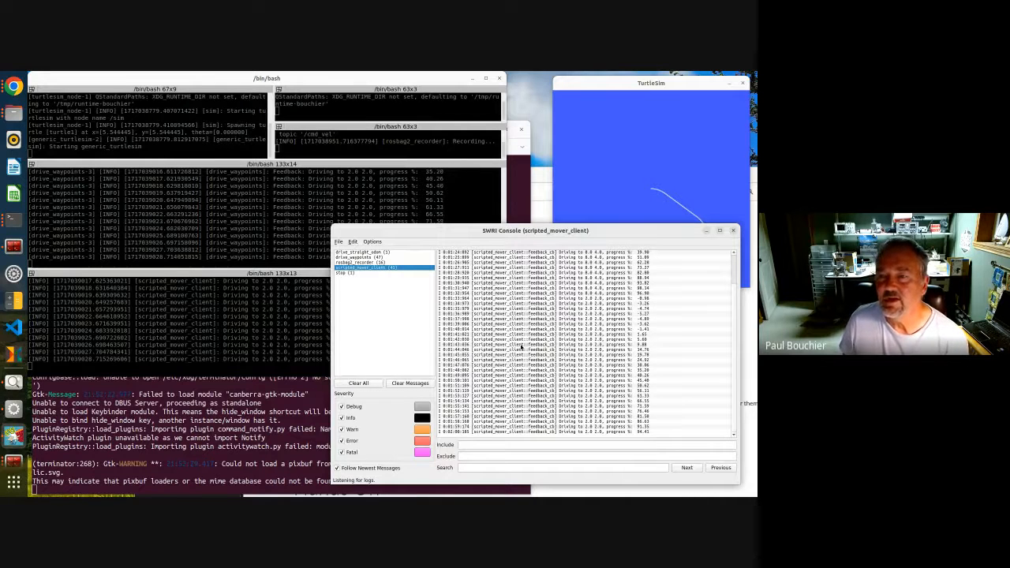
pyautogui.click(600, 92)
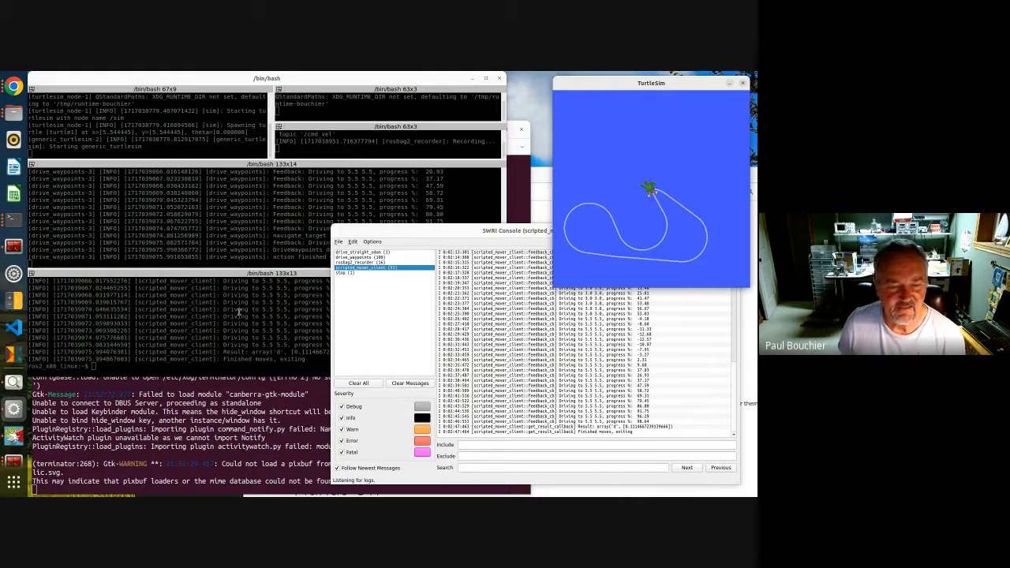
pyautogui.click(361, 257)
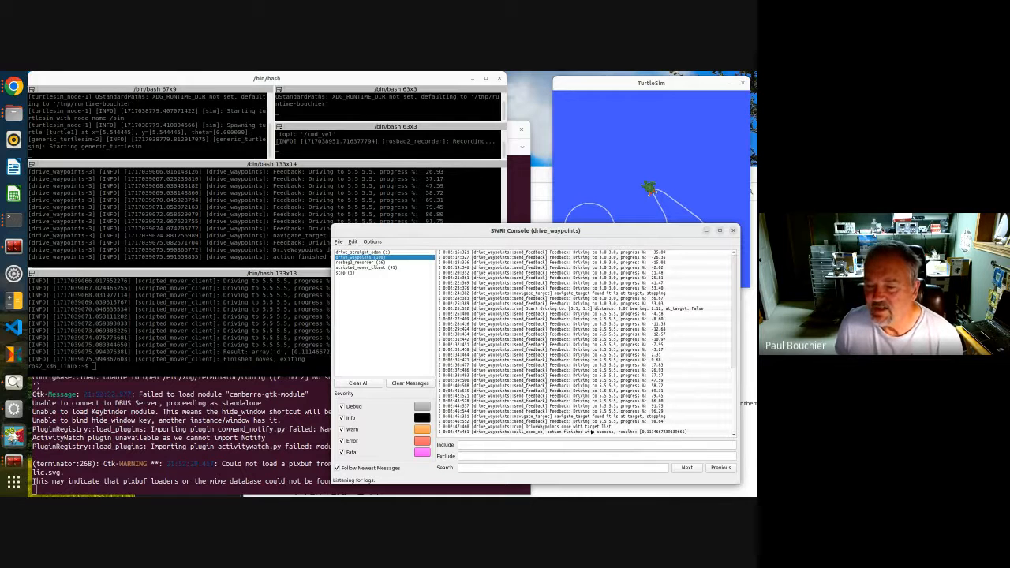
pyautogui.moveTo(583, 434)
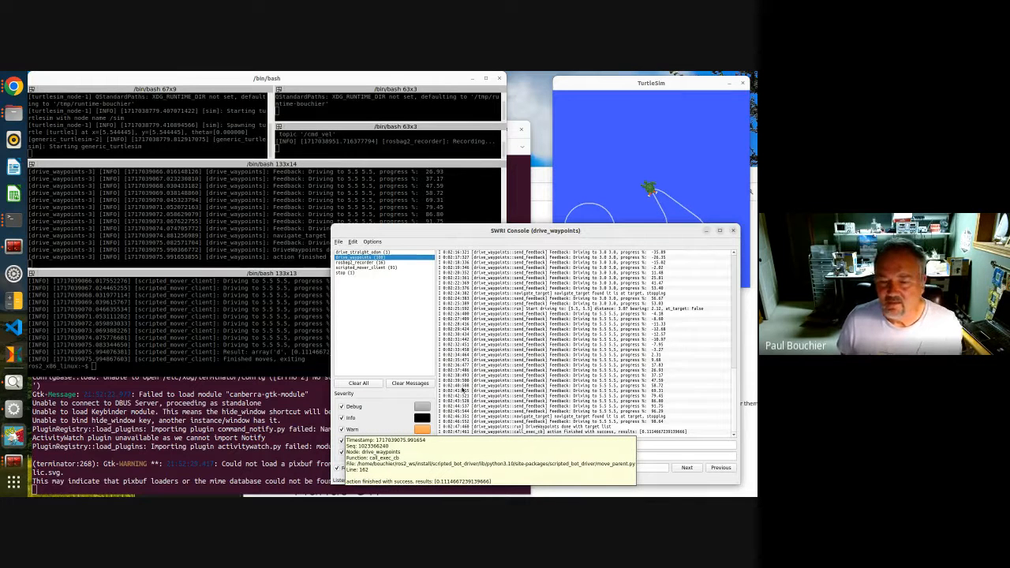
# Stop the ros2 bag recording in the bag_files terminal pane
pyautogui.click(175, 309)
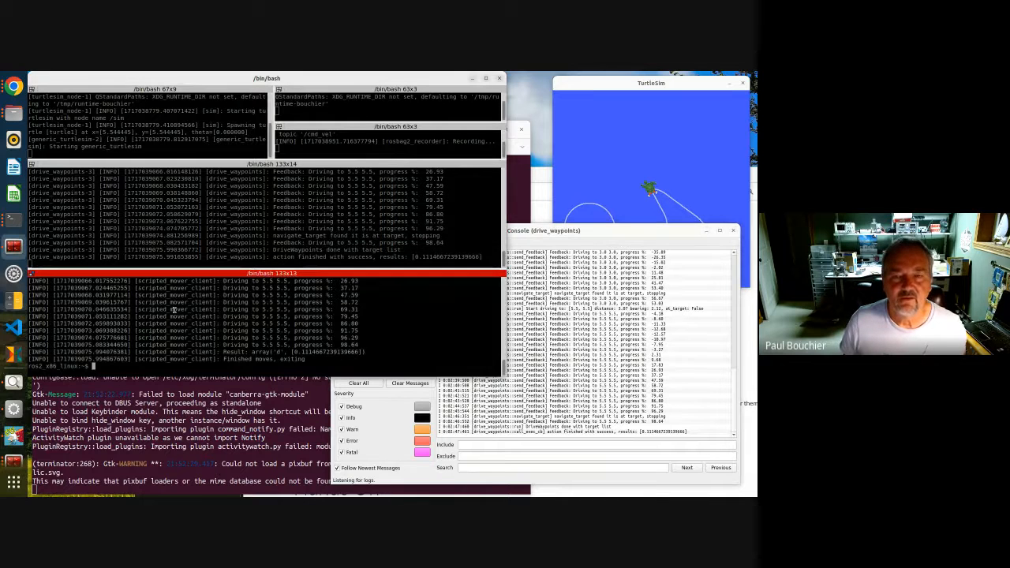
pyautogui.click(360, 148)
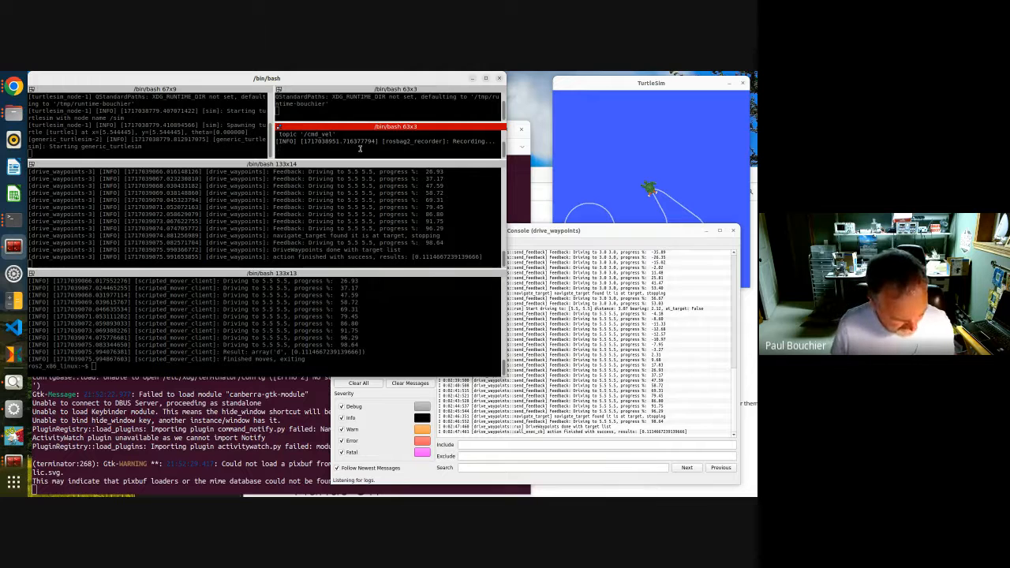
pyautogui.hotkey('ctrl', 'c')
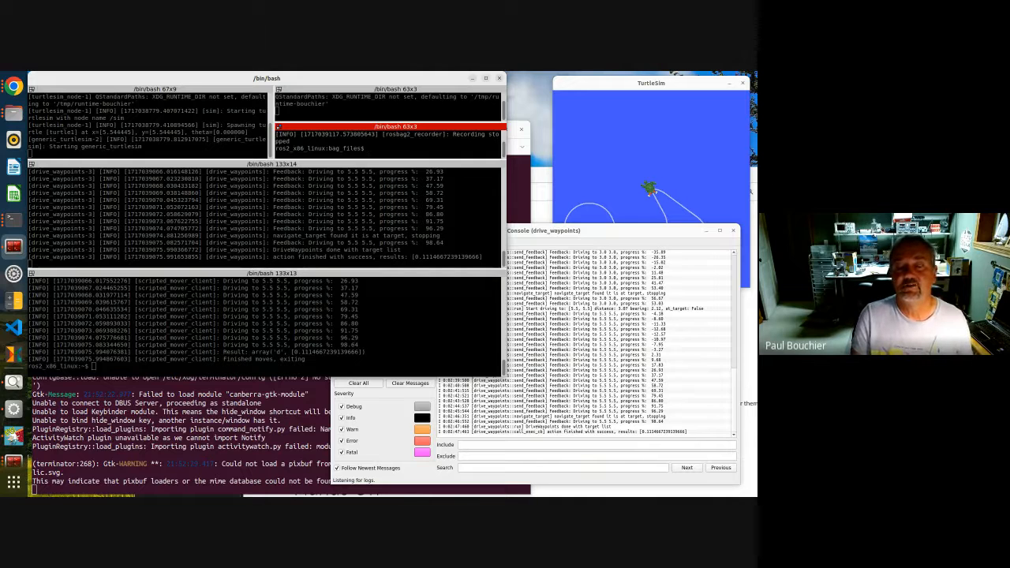
# Launch PlotJuggler with ros2 run plotjuggler plotjuggler and dismiss its new-version notices
pyautogui.write('ros2 ')
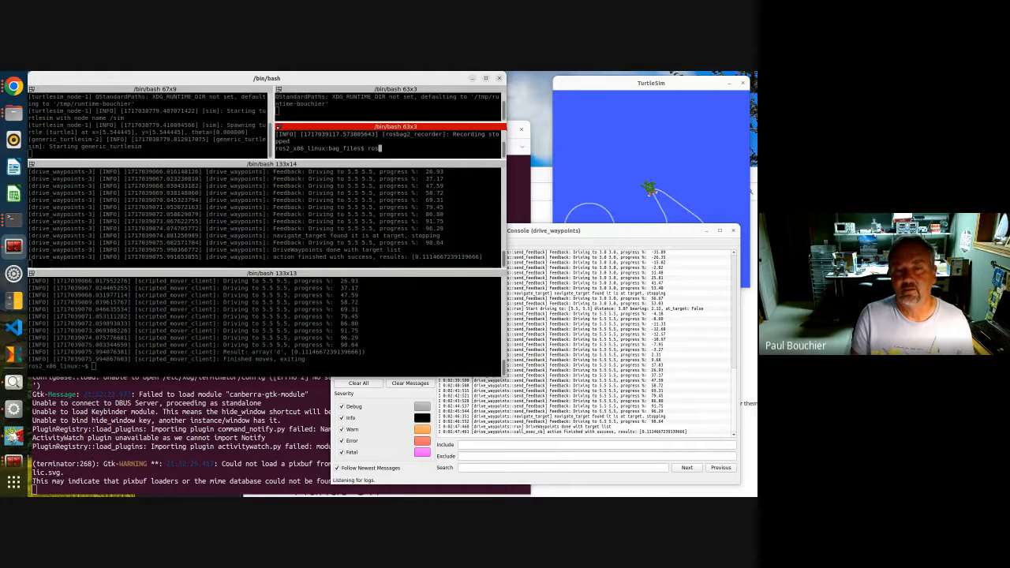
pyautogui.write('ru')
pyautogui.write('l')
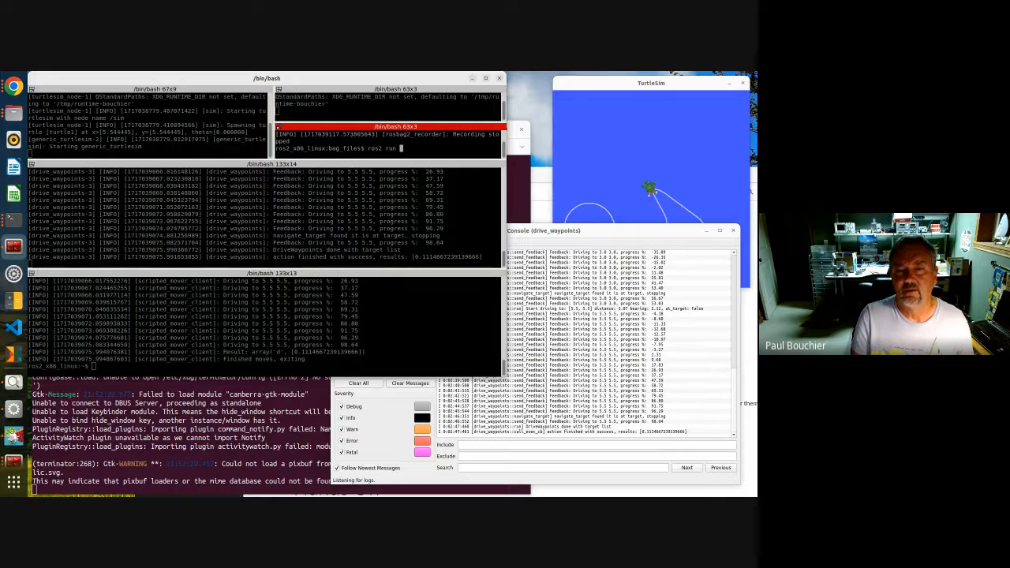
pyautogui.write('lotj')
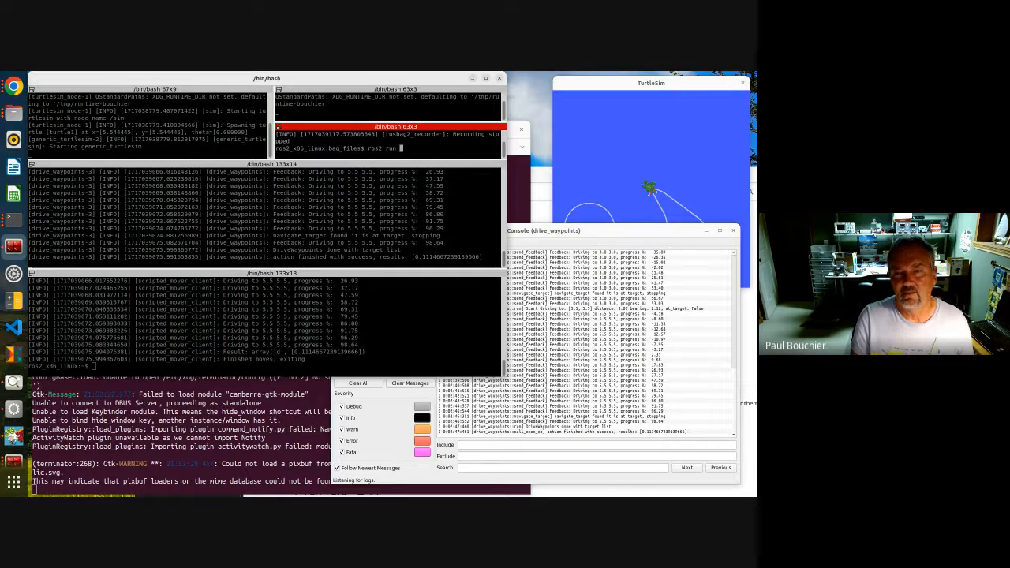
pyautogui.write('uggler pl')
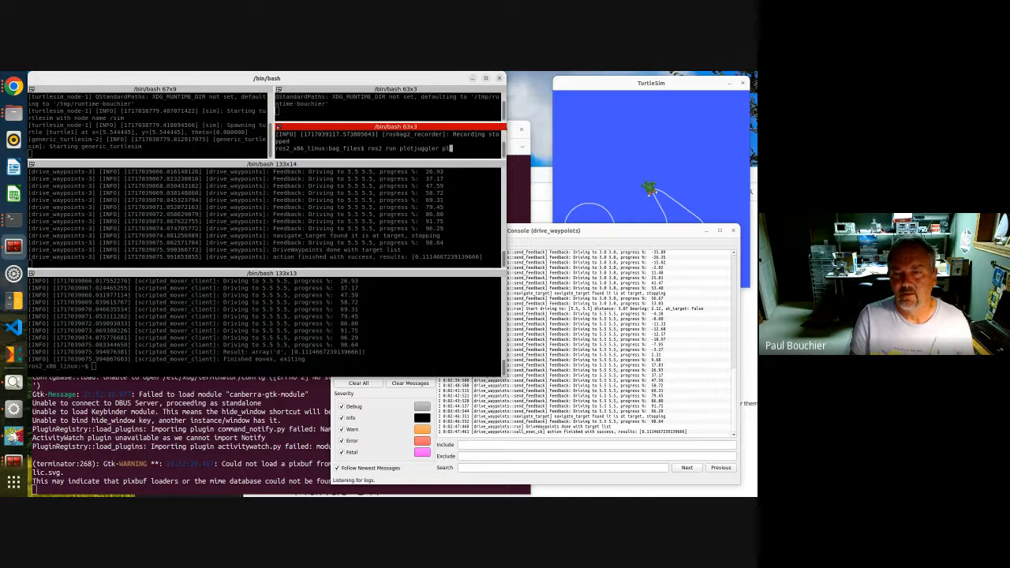
pyautogui.press('Tab')
pyautogui.press('Return')
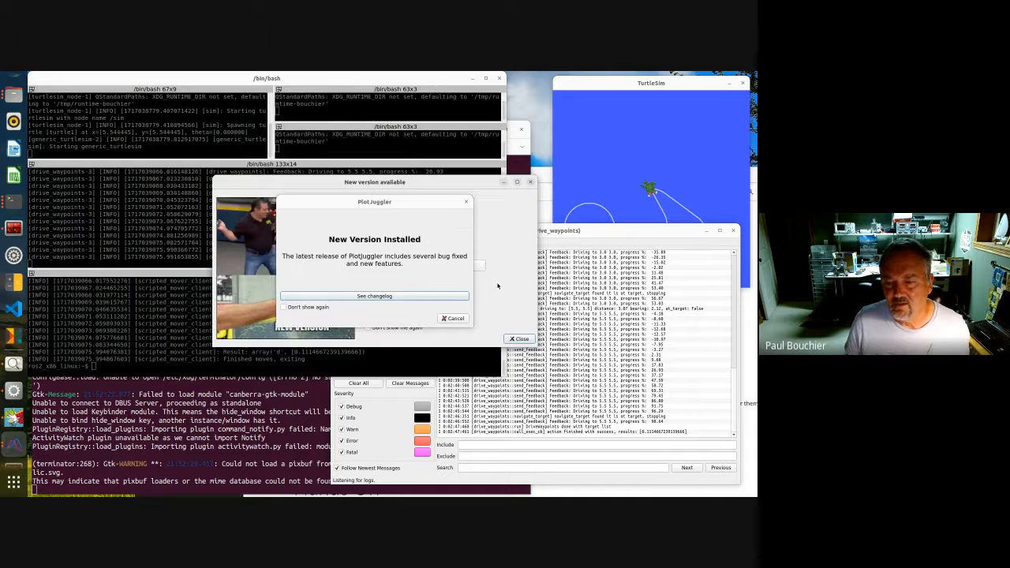
pyautogui.click(517, 340)
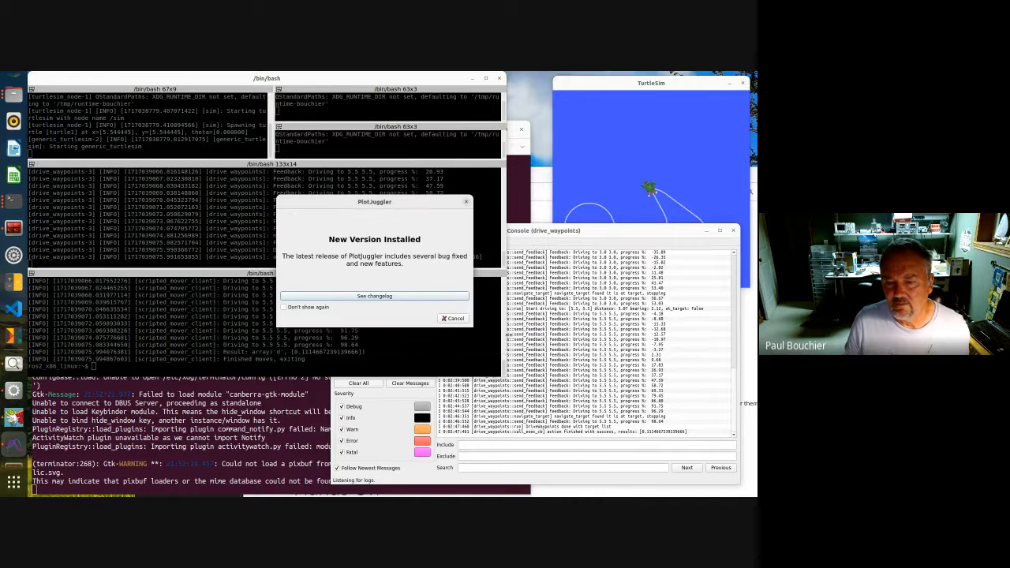
pyautogui.click(455, 318)
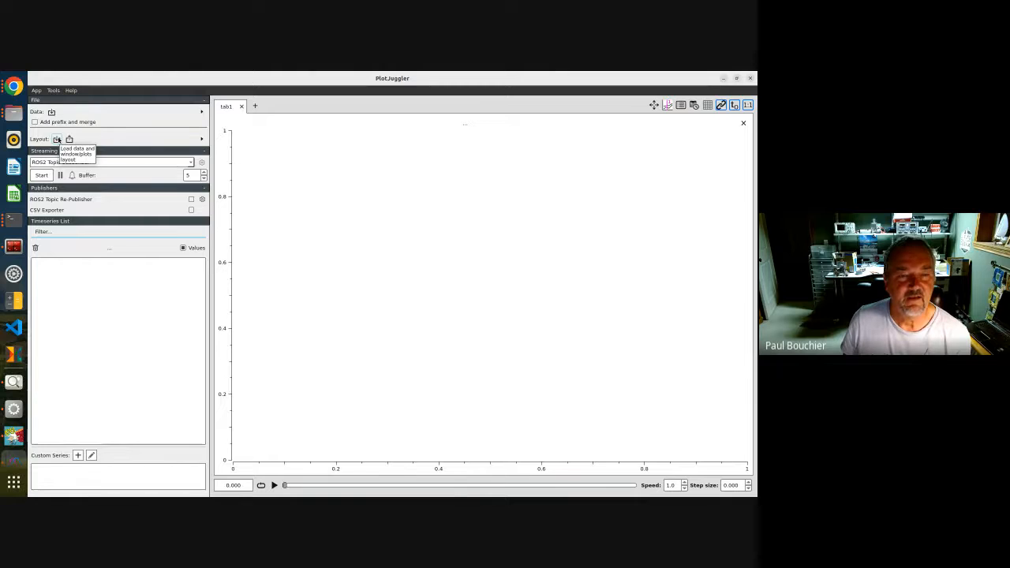
# Load the turtlesim_nav.xml layout from the bag_files folder
pyautogui.click(57, 139)
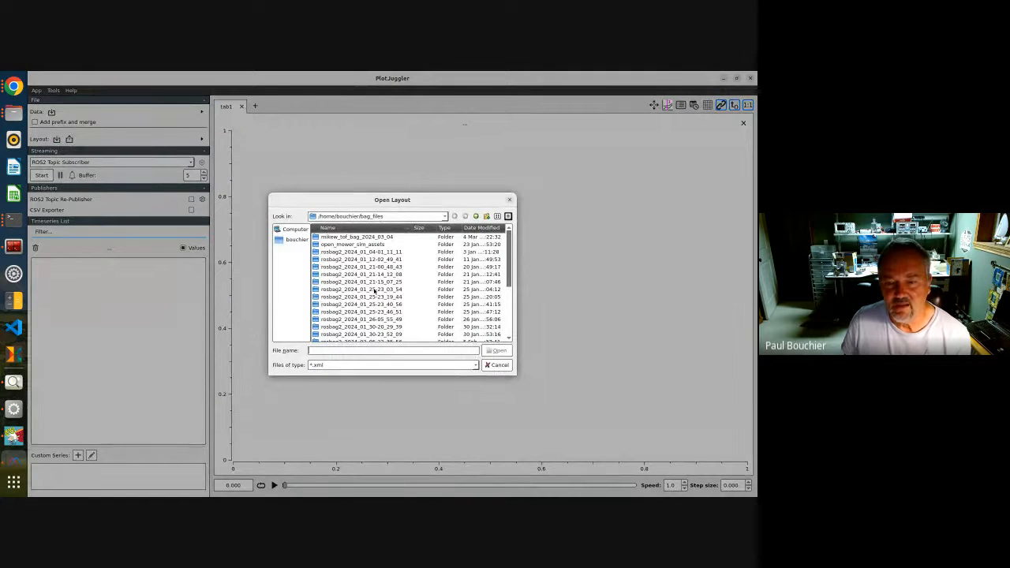
pyautogui.scroll(-5, 375, 291)
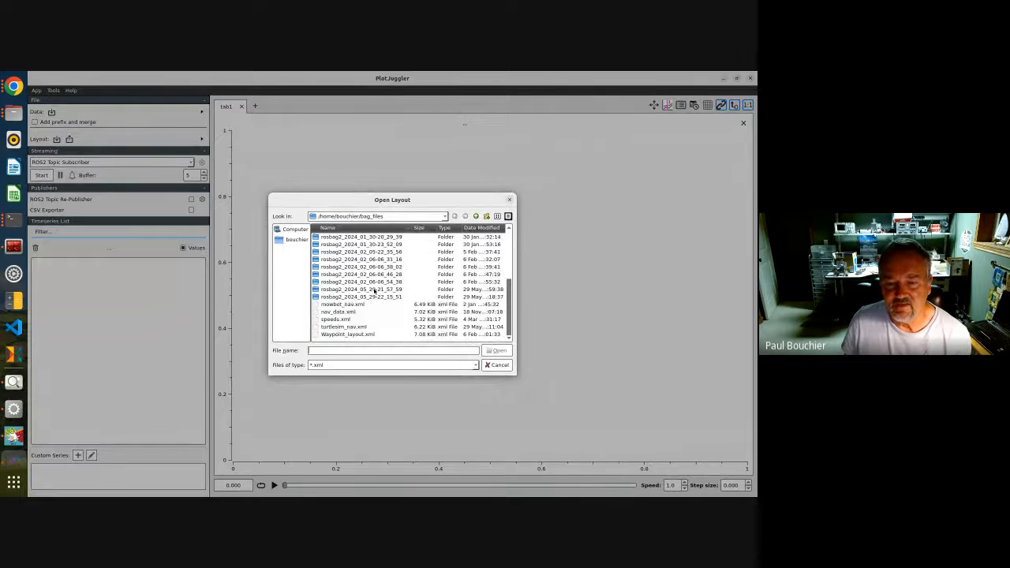
pyautogui.click(364, 329)
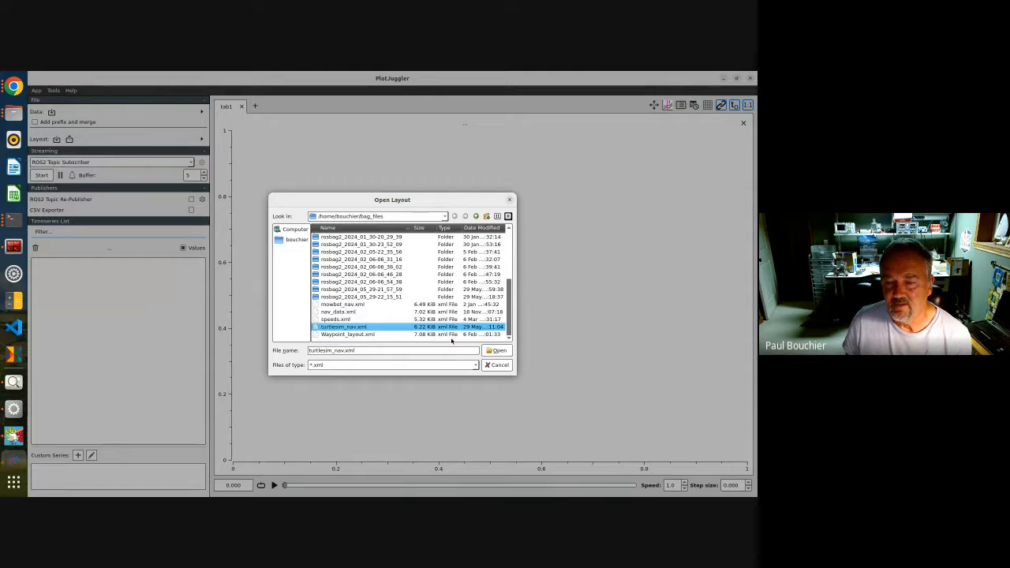
pyautogui.click(498, 350)
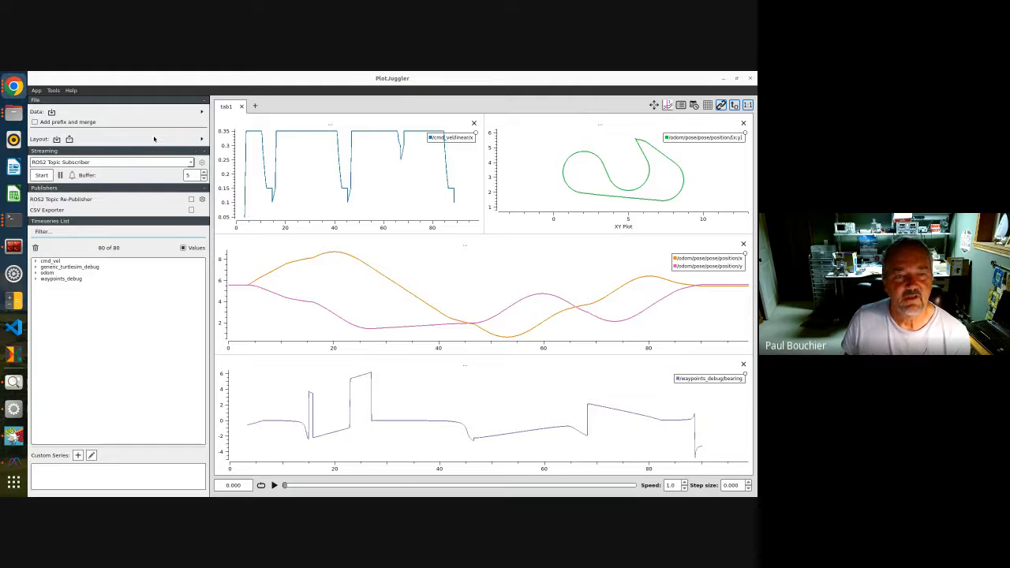
# Load the rosbag2_2024_05_29-22_15_51 bag's metadata.yaml as data, keeping the default topic selection
pyautogui.click(52, 112)
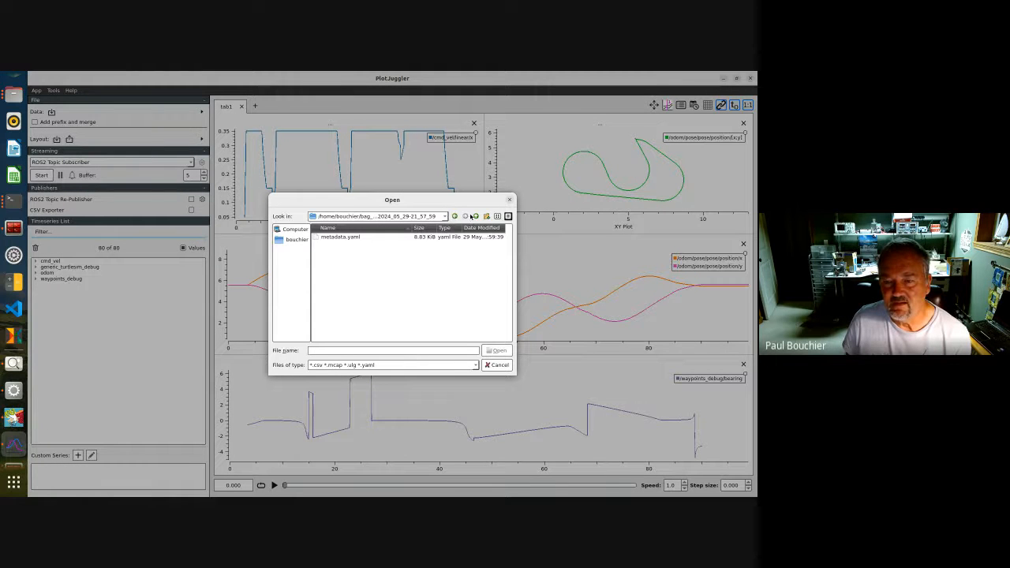
pyautogui.click(476, 217)
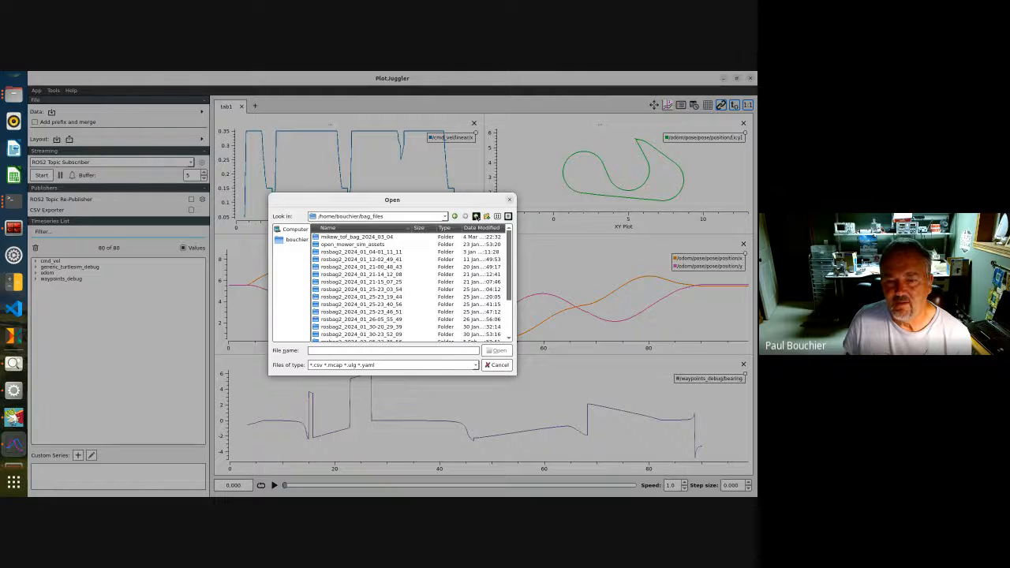
pyautogui.scroll(-3, 414, 297)
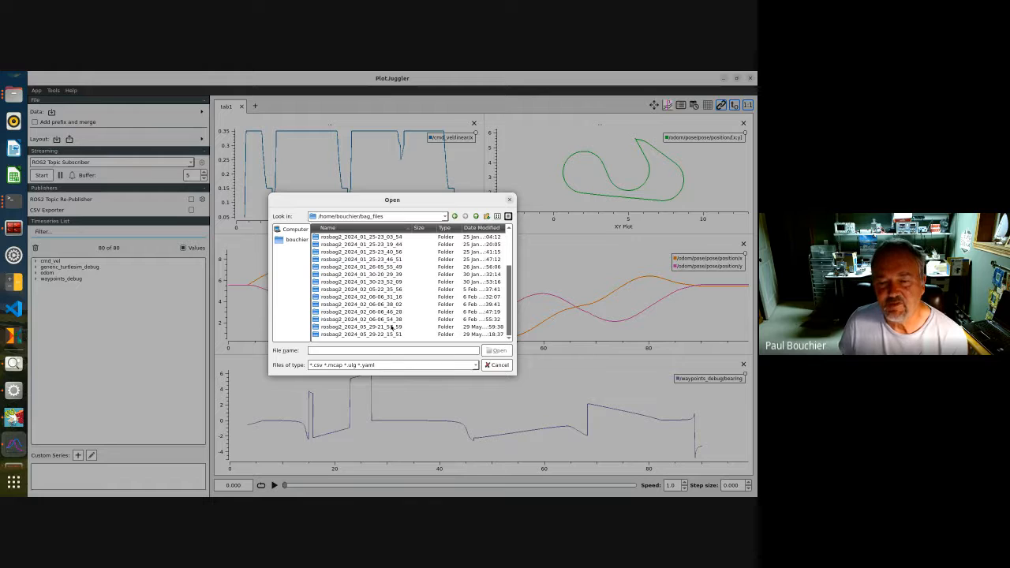
pyautogui.click(394, 335)
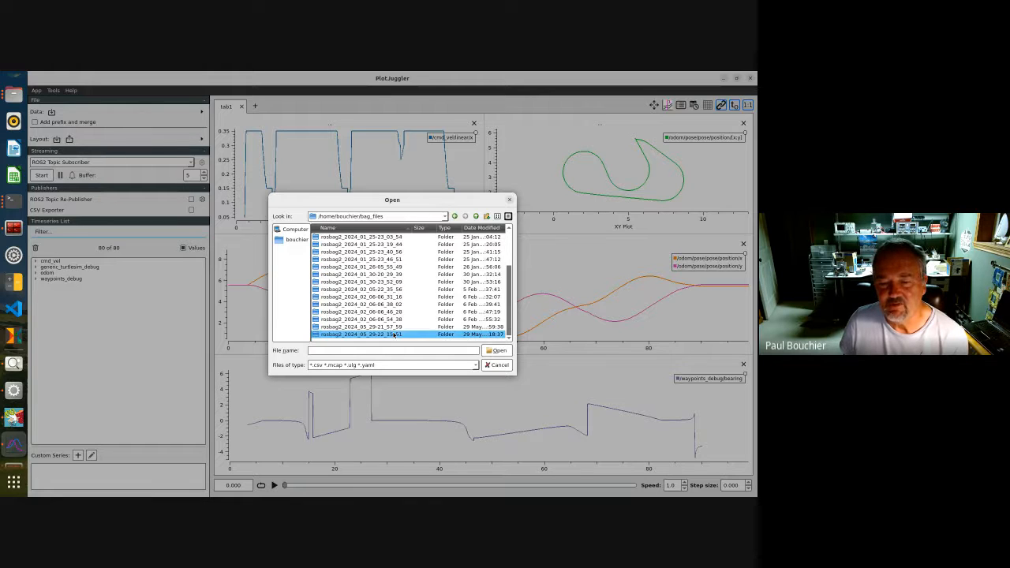
pyautogui.click(492, 352)
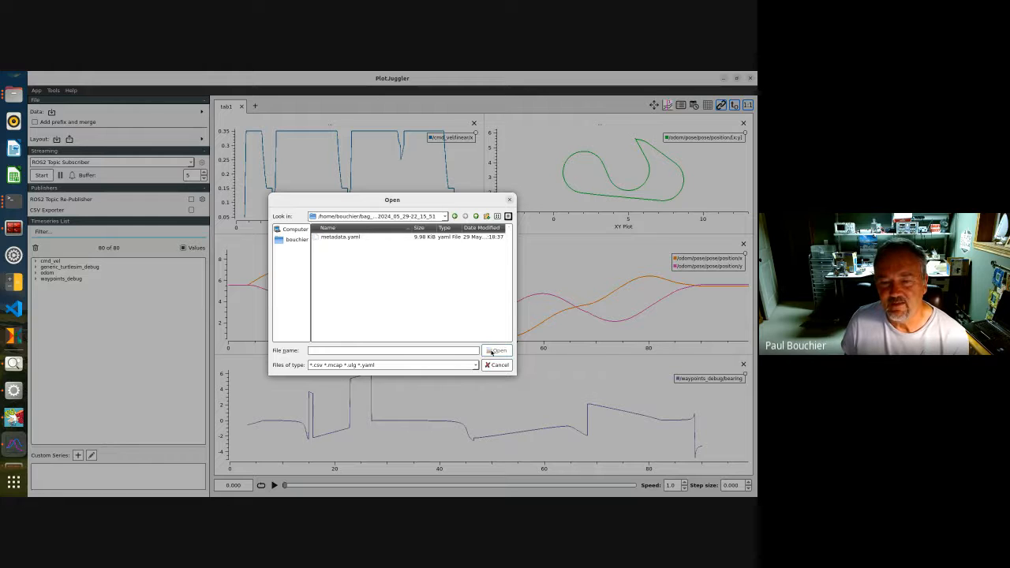
pyautogui.click(364, 236)
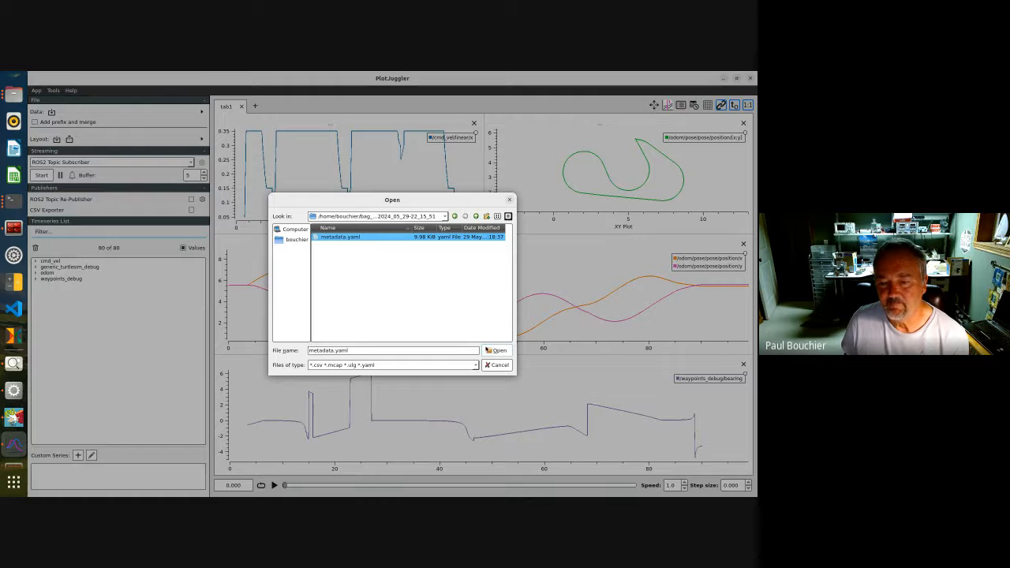
pyautogui.click(495, 352)
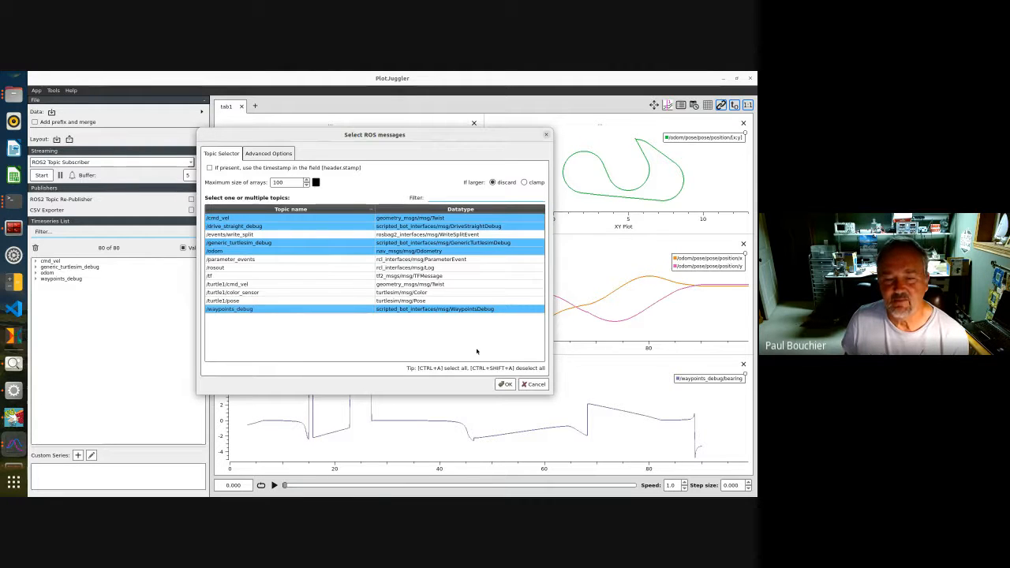
pyautogui.click(502, 384)
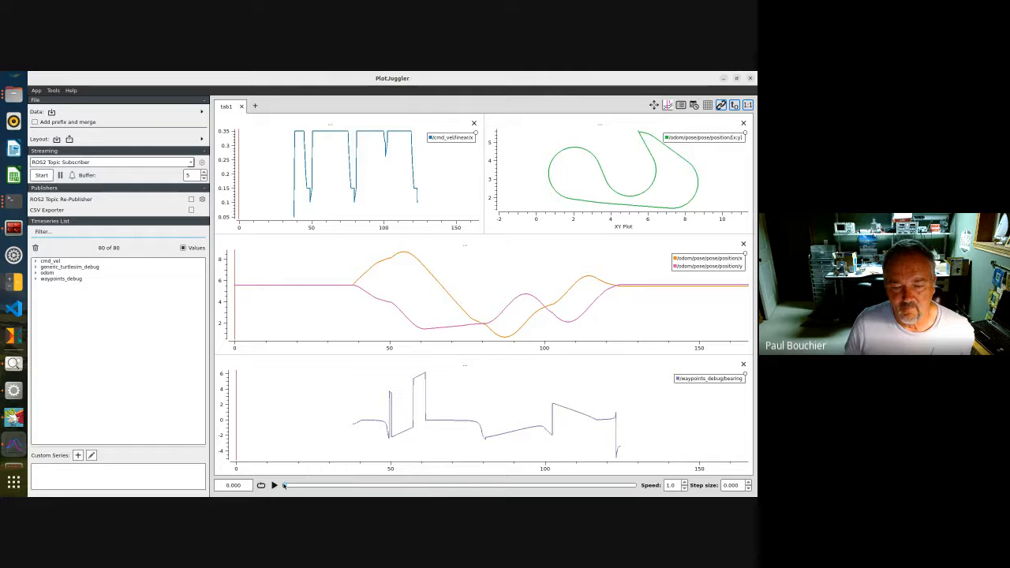
# Move the time tracker to about 39.4 s and remove all curves from the XY plot
pyautogui.moveTo(284, 485); pyautogui.dragTo(367, 485)
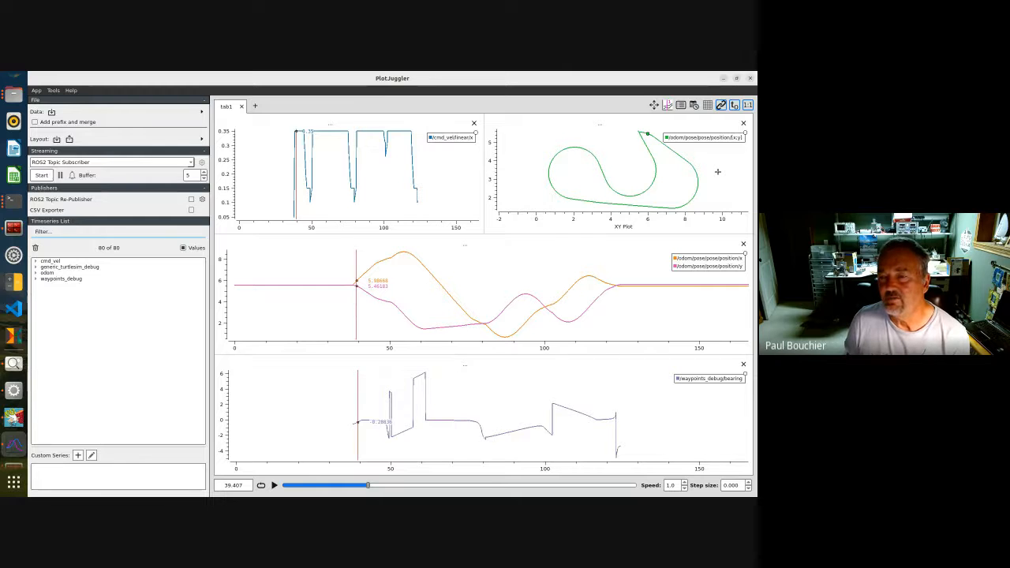
pyautogui.rightClick(718, 171)
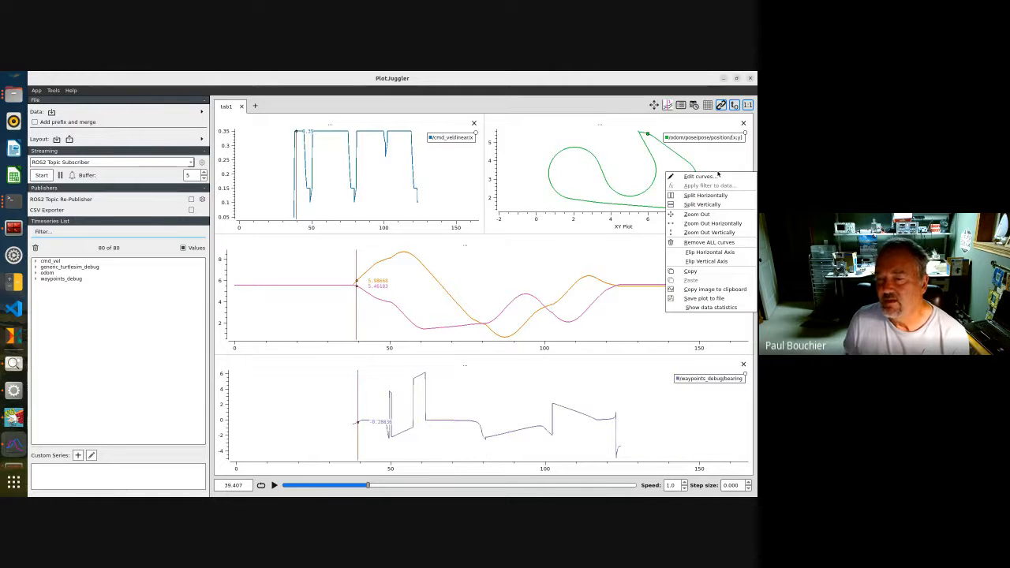
pyautogui.click(701, 243)
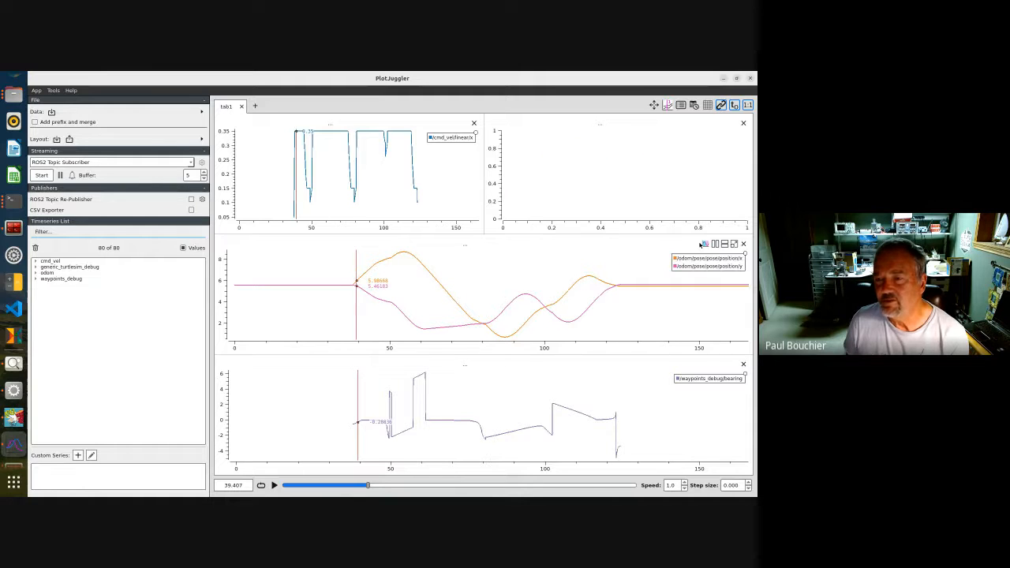
# Add an XY curve of /odom/pose/pose/position x against y to the empty XY plot
pyautogui.click(35, 273)
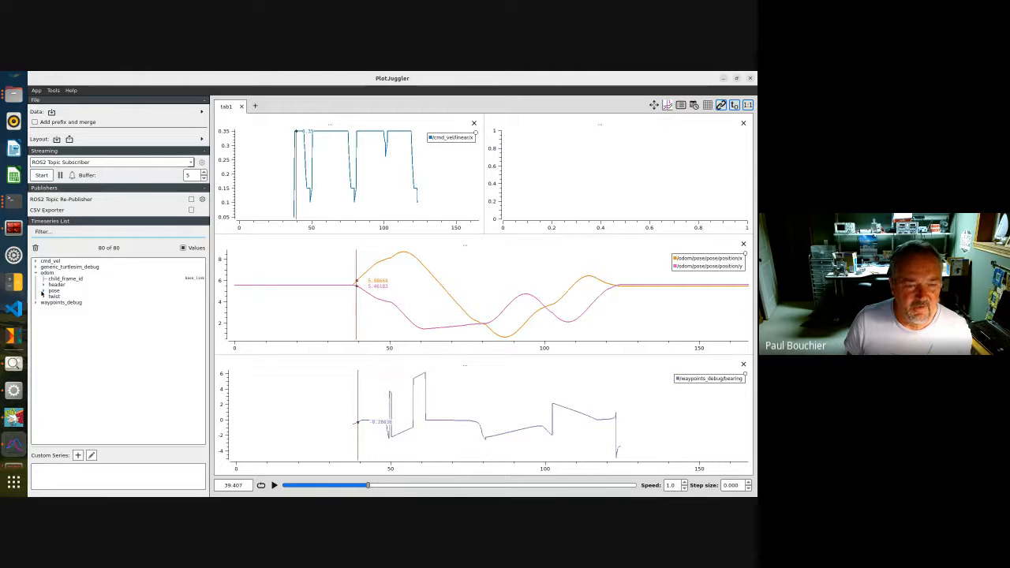
pyautogui.click(43, 291)
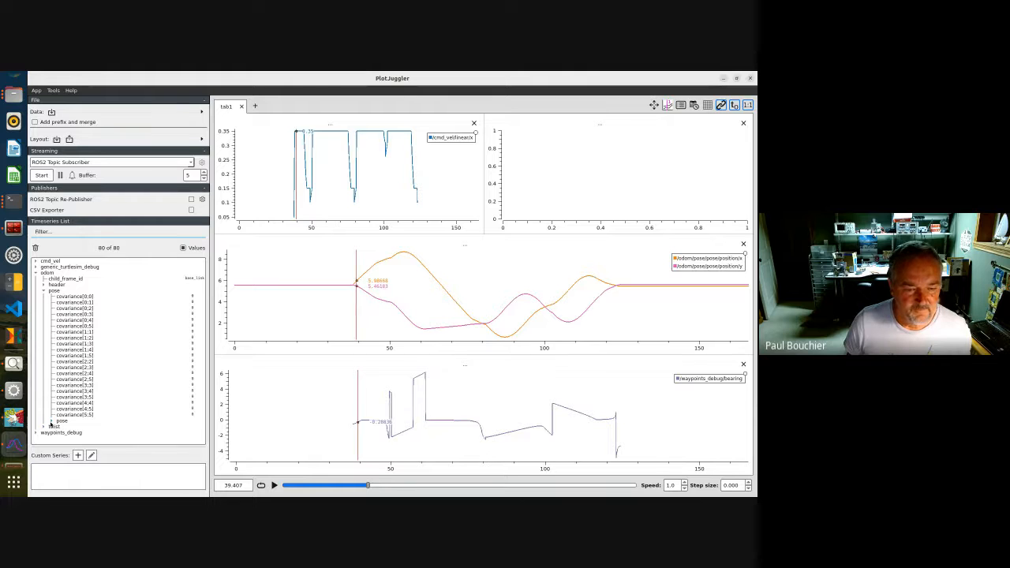
pyautogui.click(51, 422)
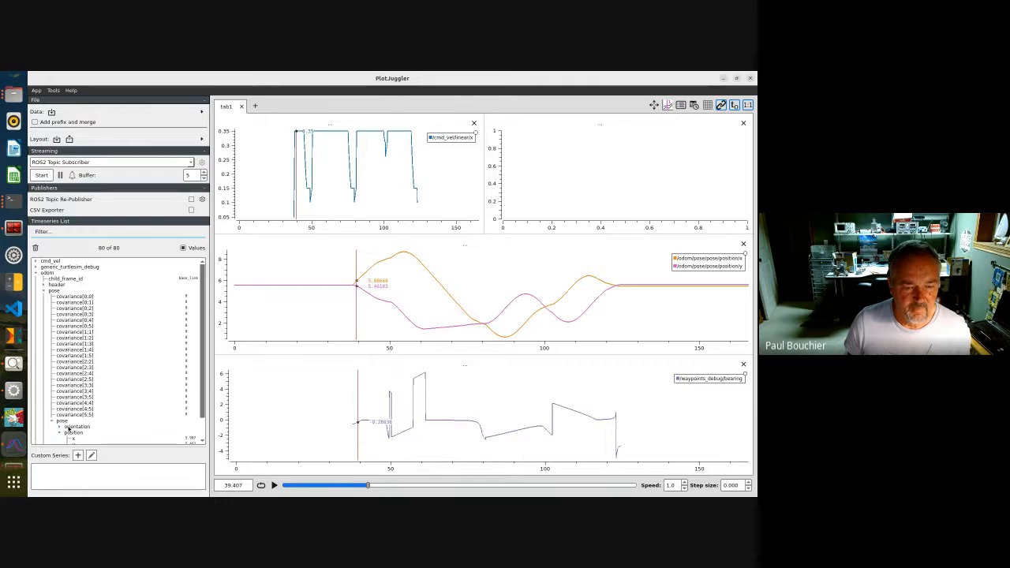
pyautogui.click(60, 433)
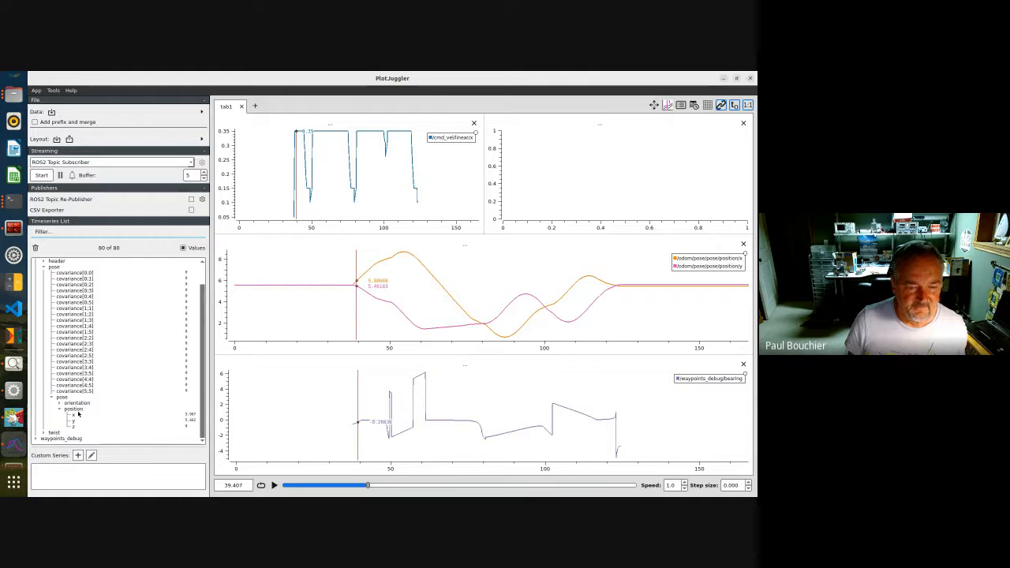
pyautogui.click(79, 416)
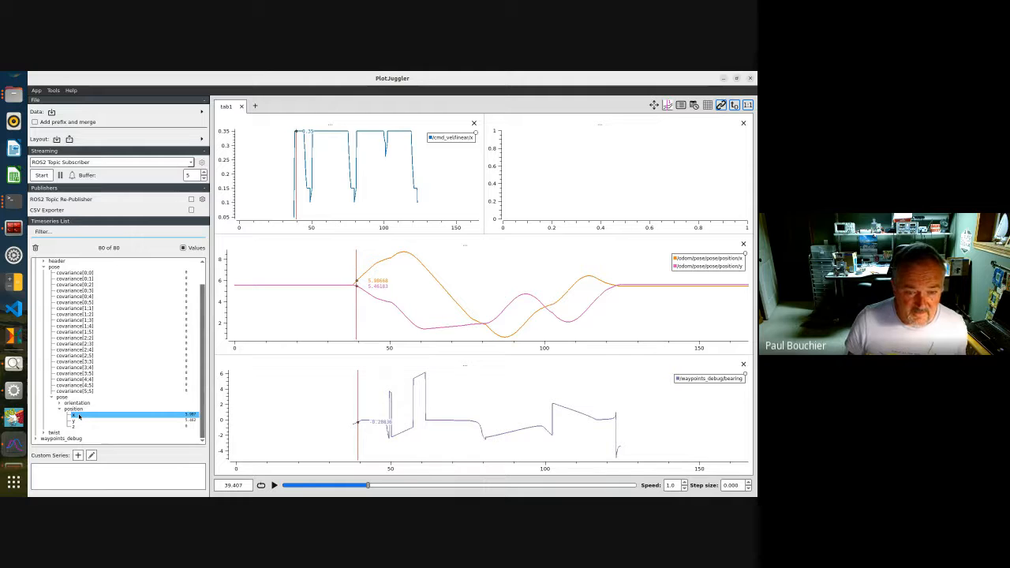
pyautogui.keyDown('ctrl'); pyautogui.click(79, 420); pyautogui.keyUp('ctrl')
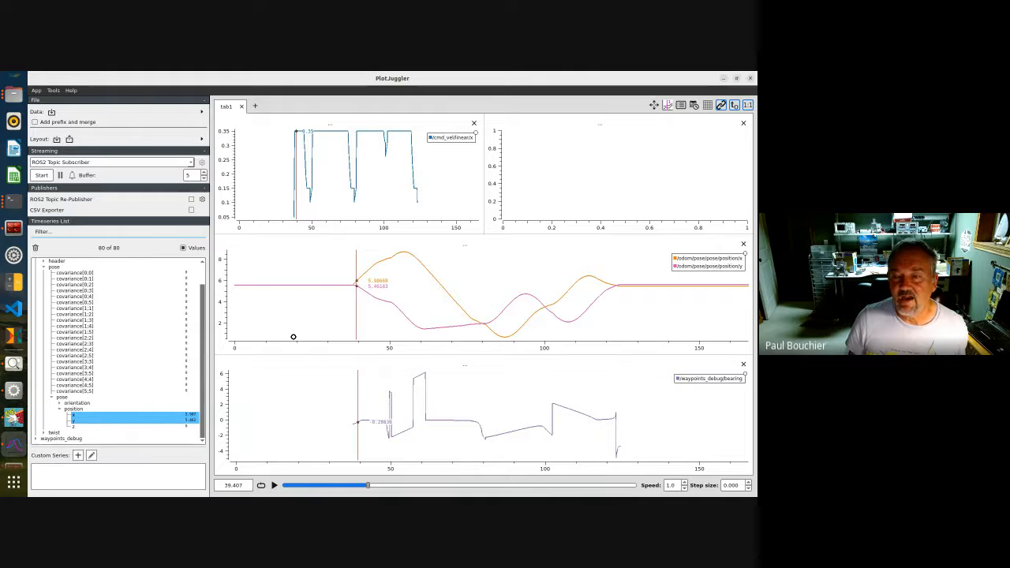
pyautogui.moveTo(363, 289); pyautogui.dragTo(532, 198)
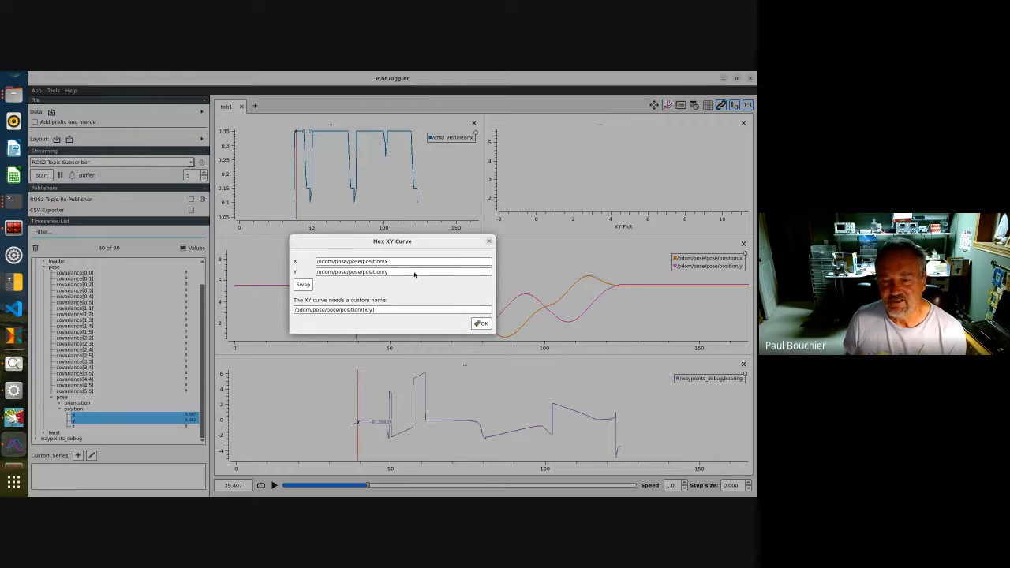
pyautogui.click(480, 324)
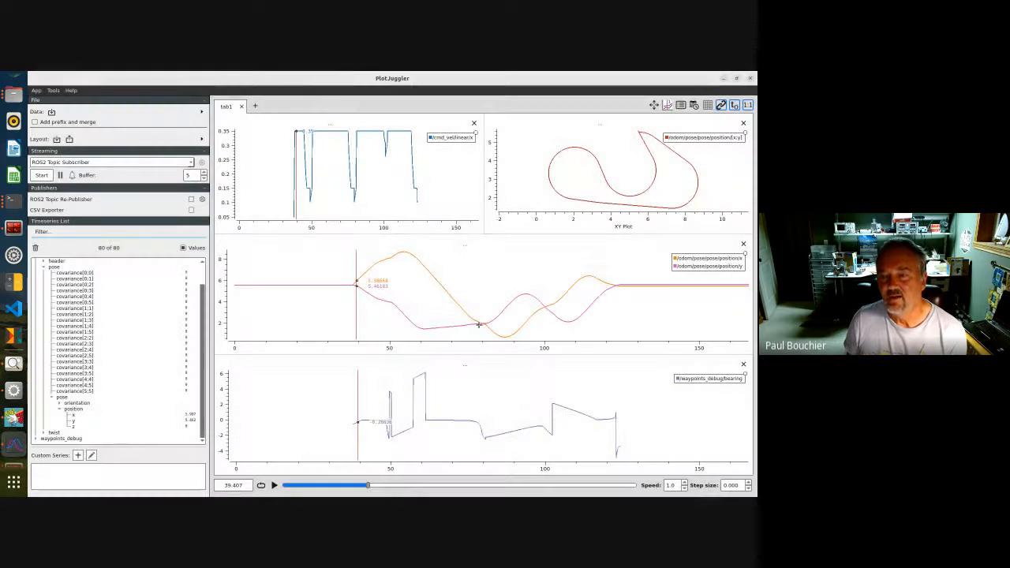
# Zoom out the position plot horizontally and hide its position y curve
pyautogui.rightClick(588, 254)
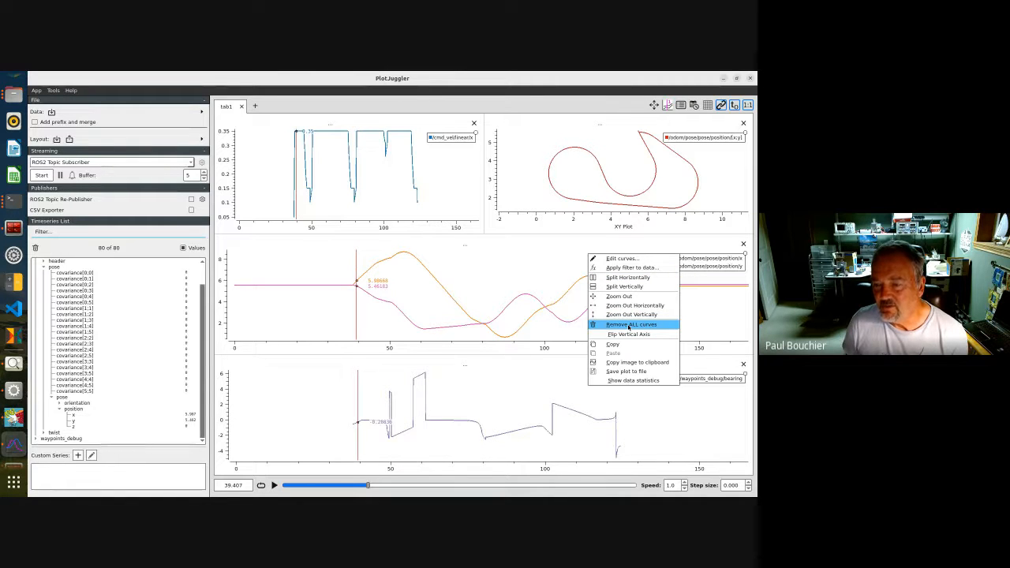
pyautogui.click(674, 306)
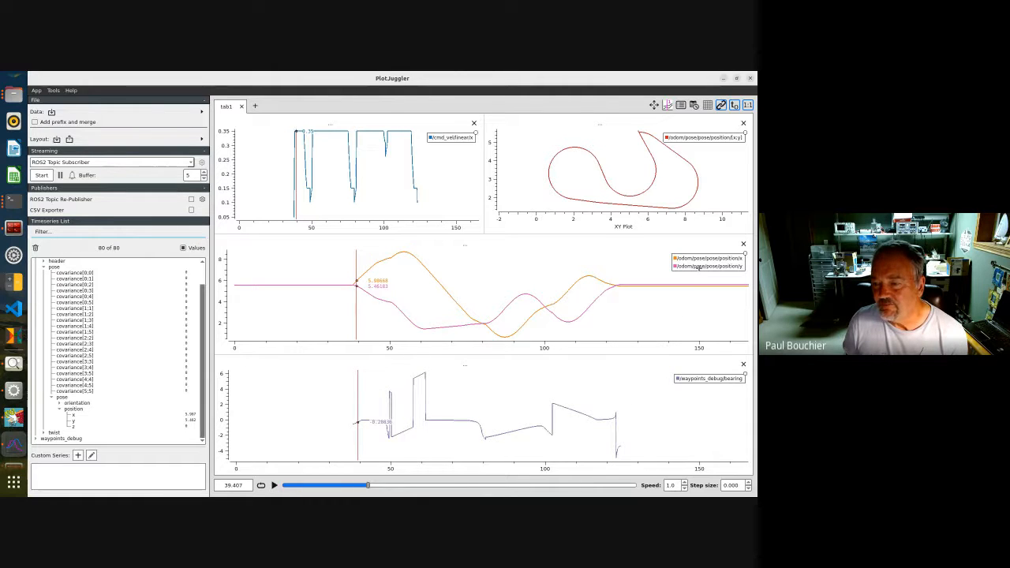
pyautogui.click(698, 267)
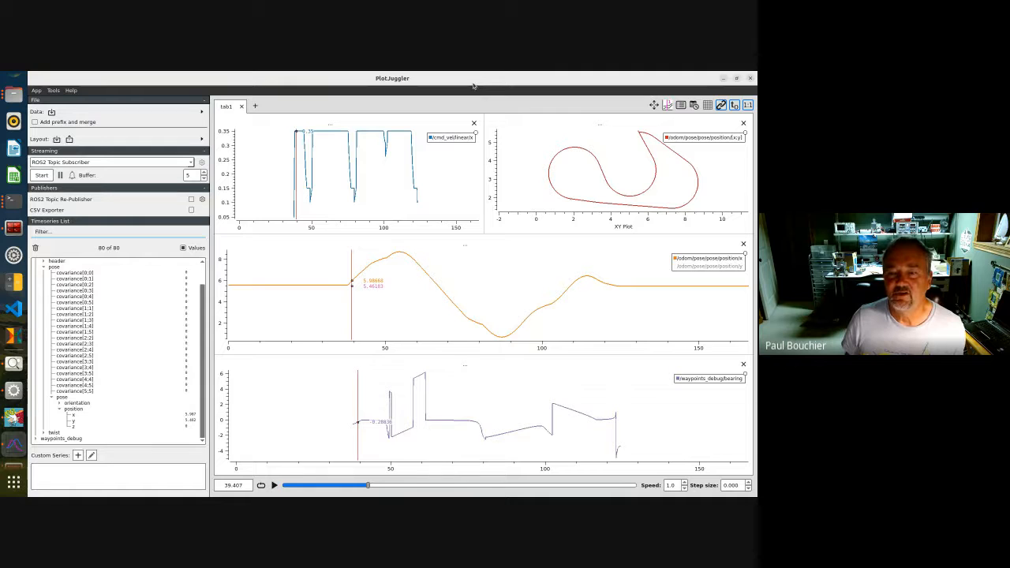
# Move PlotJuggler aside and split the bag_files terminal pane vertically
pyautogui.moveTo(474, 84); pyautogui.dragTo(486, 142)
pyautogui.click(435, 113)
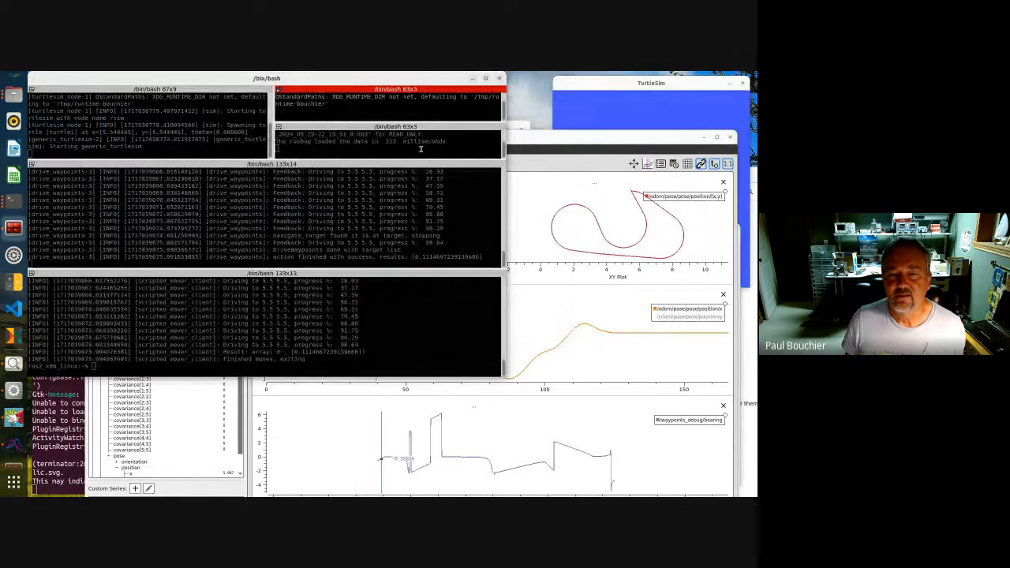
pyautogui.click(420, 148)
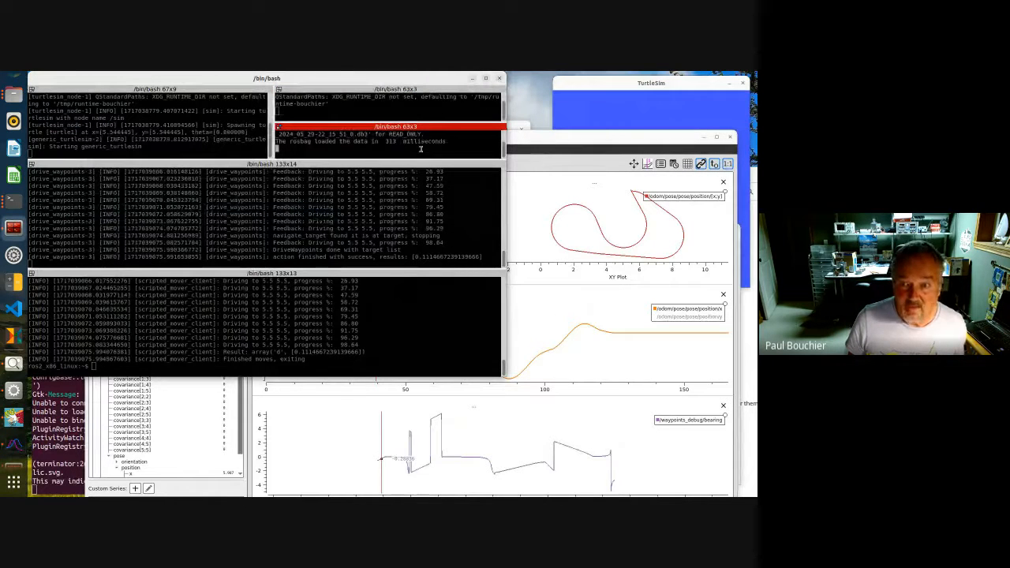
pyautogui.rightClick(418, 144)
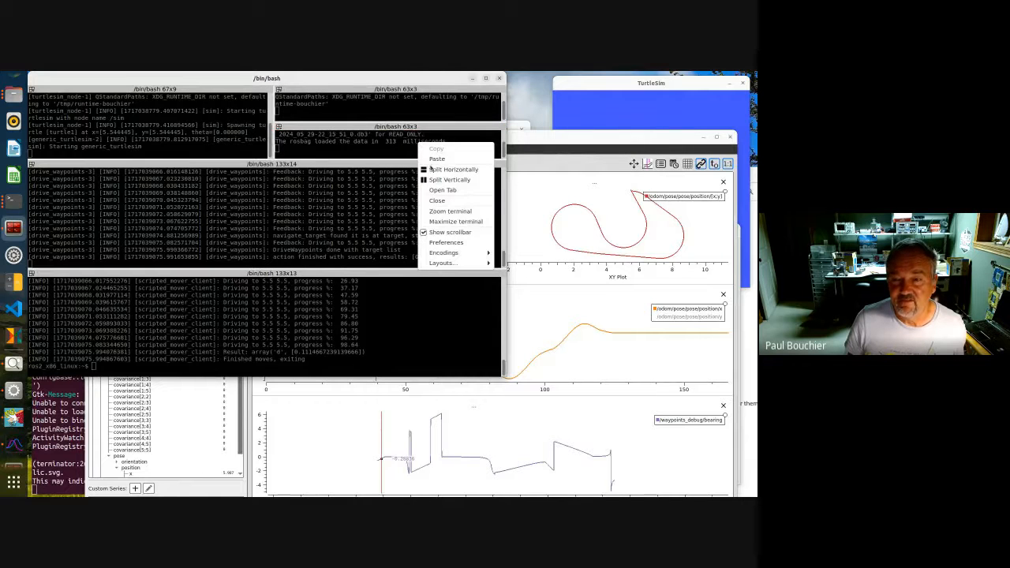
pyautogui.click(439, 180)
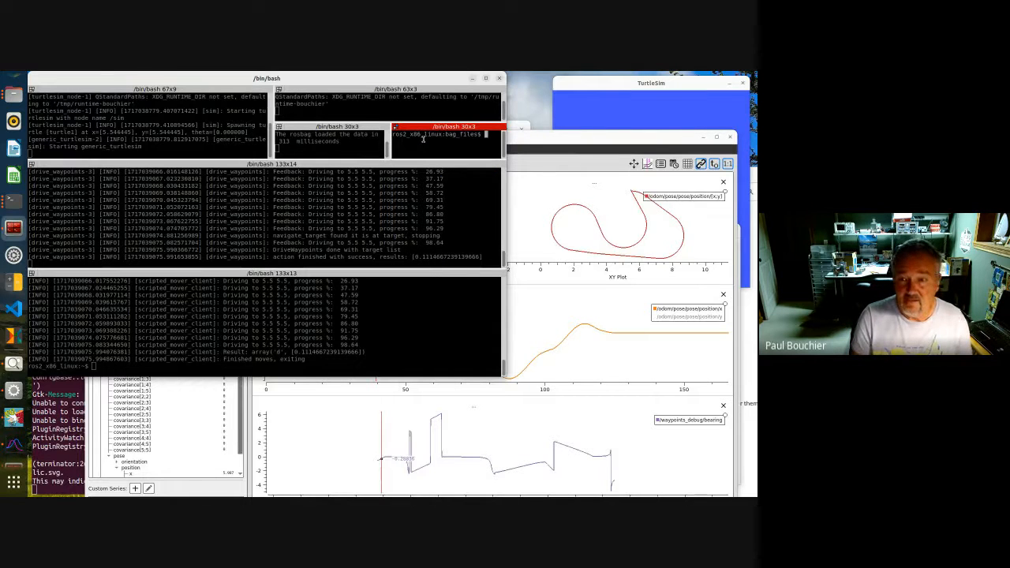
# Launch rqt_bag with ros2 run rqt_bag rqt_bag in the new terminal pane
pyautogui.write('ros')
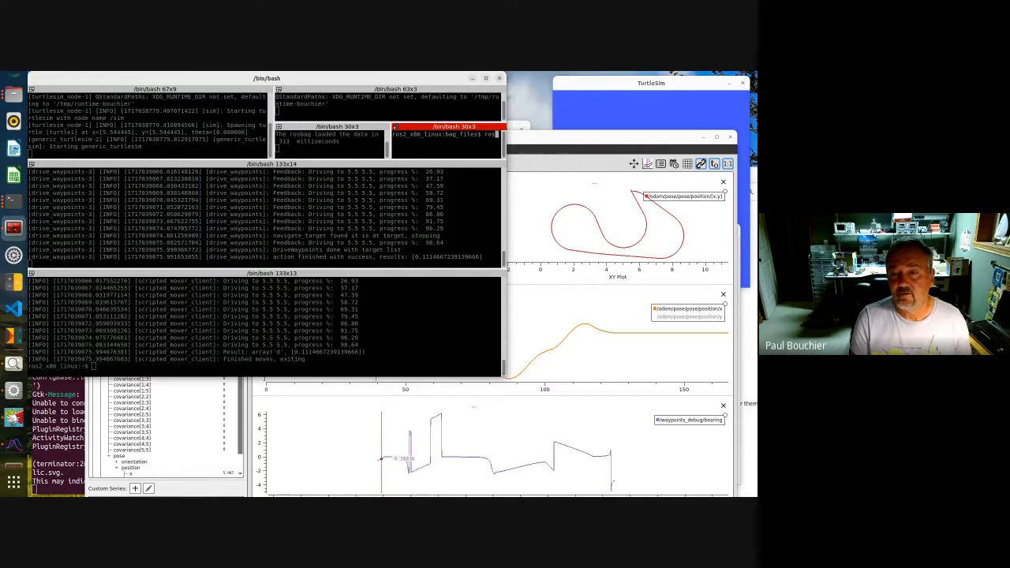
pyautogui.write('2 run rq')
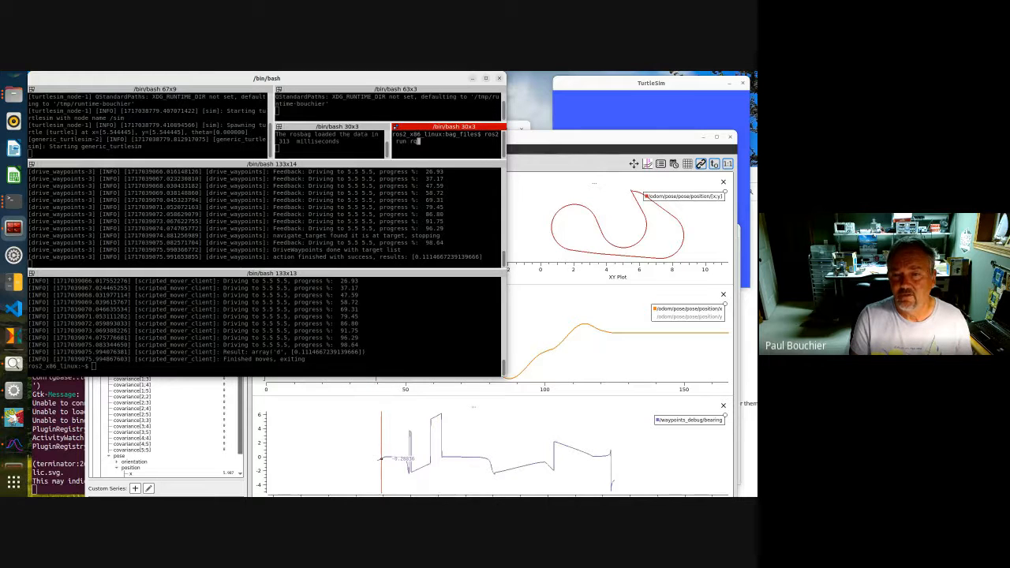
pyautogui.write('t_bag rq')
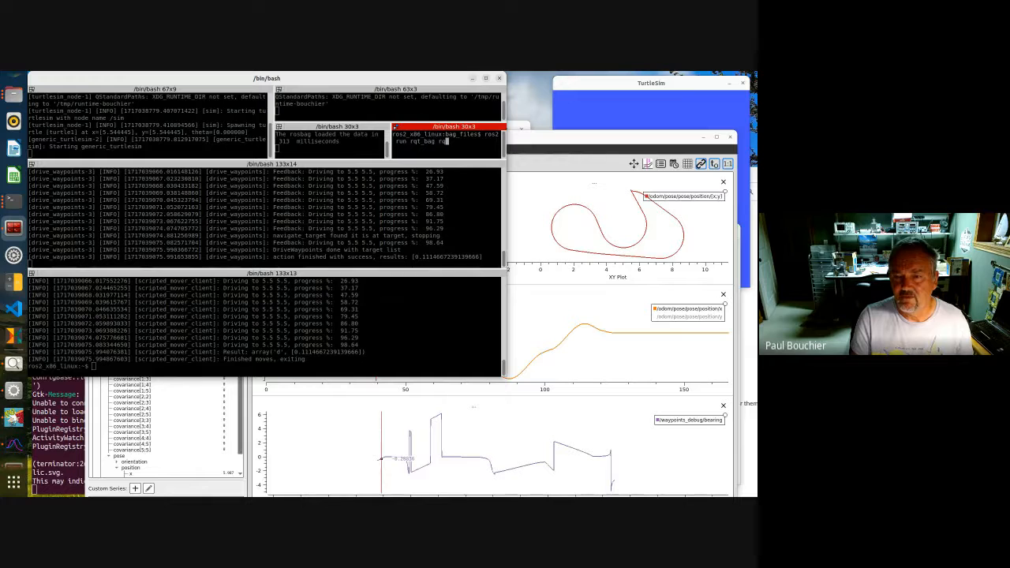
pyautogui.press('Tab')
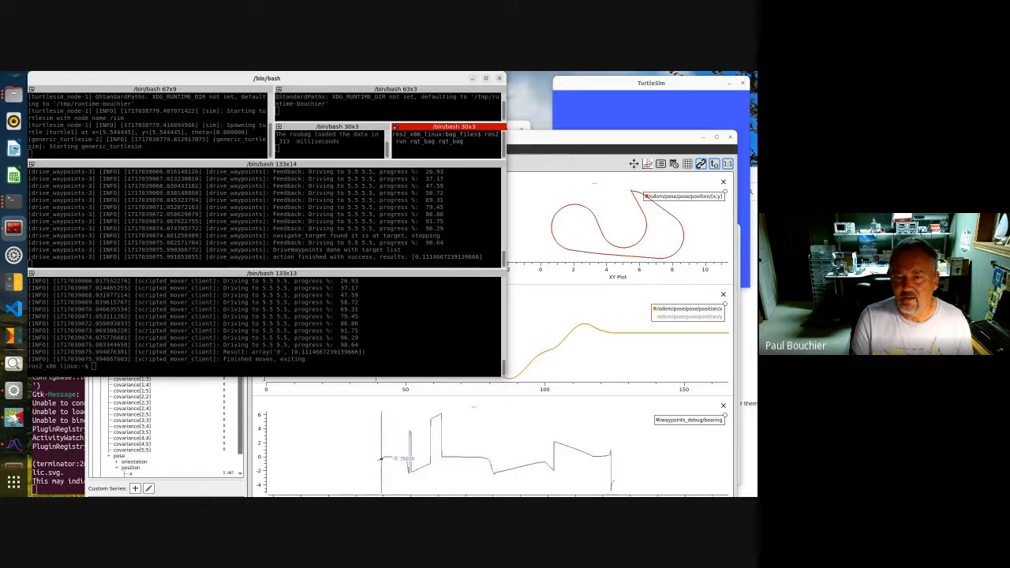
pyautogui.press('Return')
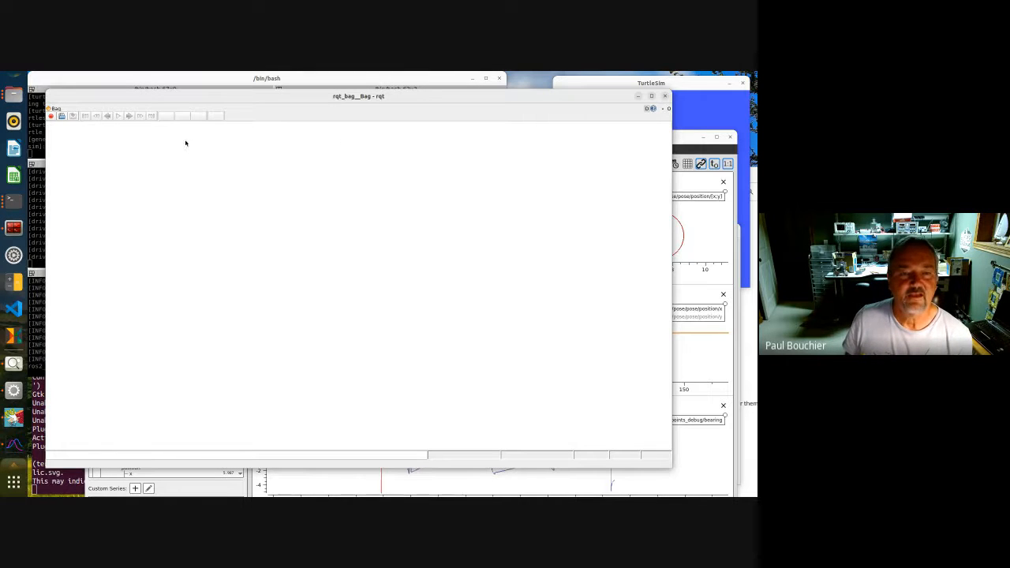
# Load the bag folder rosbag2_2024_05_29-22_15_51 from bag_files into rqt_bag
pyautogui.click(61, 116)
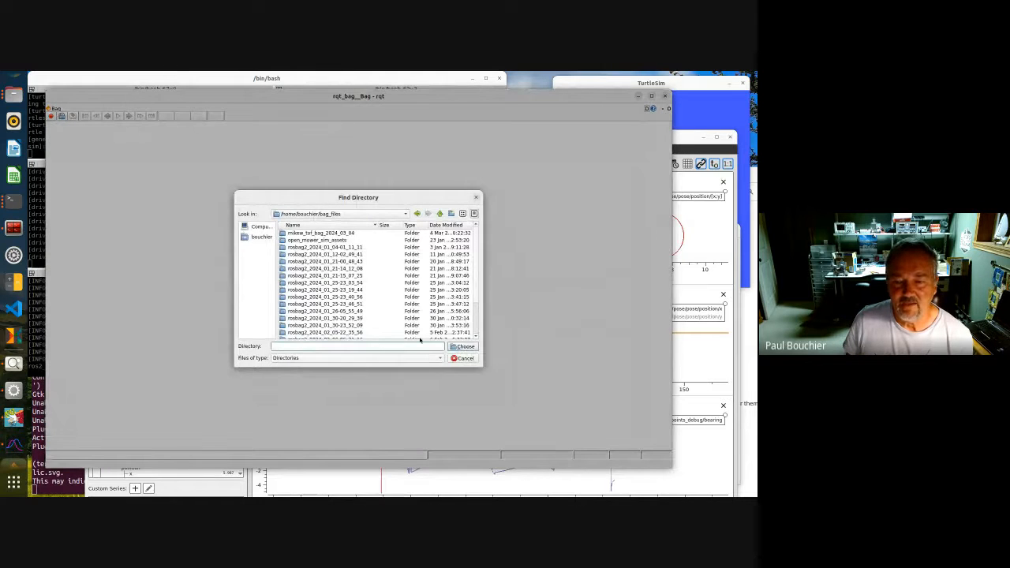
pyautogui.scroll(-2, 416, 324)
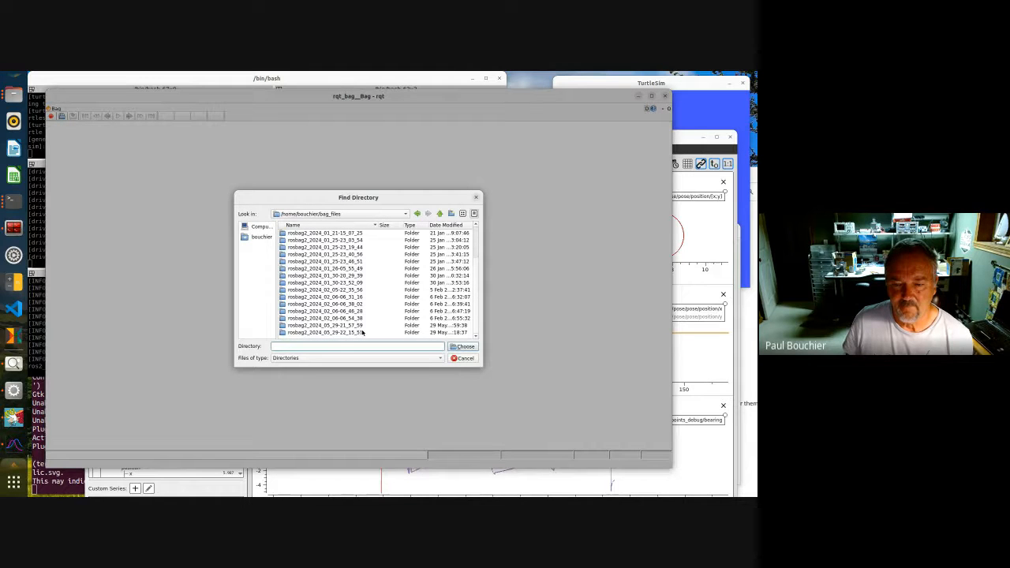
pyautogui.click(363, 332)
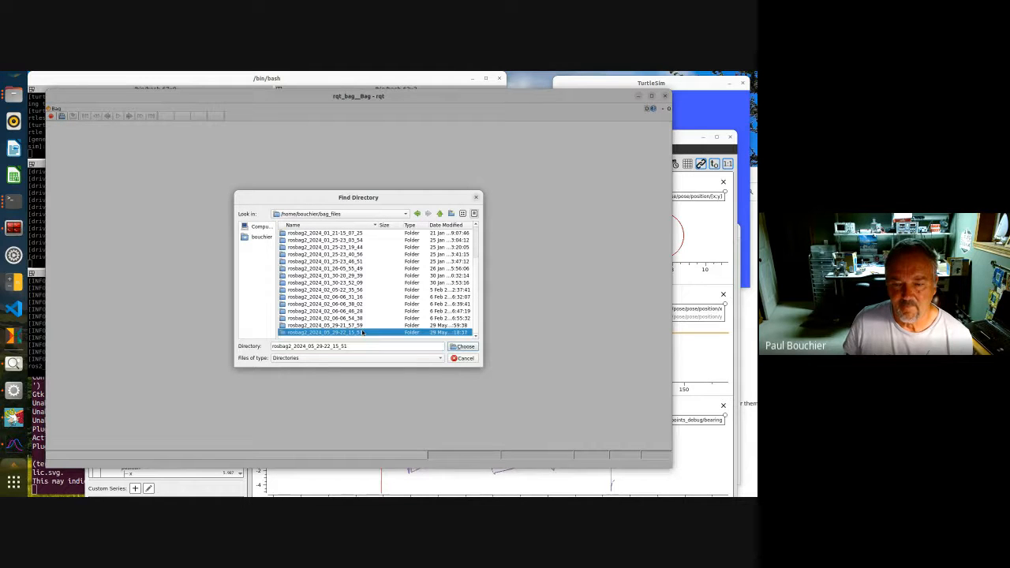
pyautogui.click(453, 348)
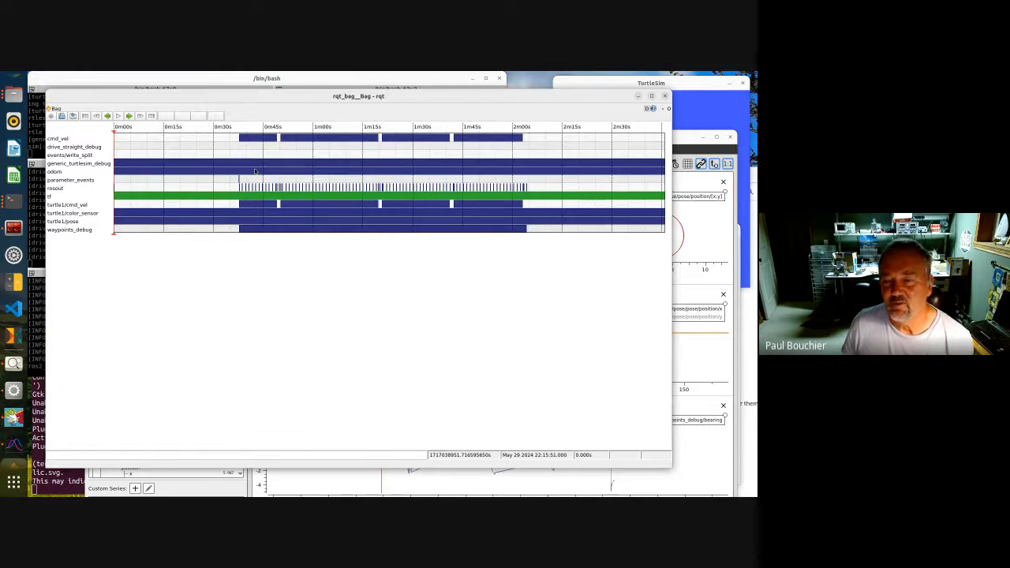
# Place the playhead near the 2-minute mark and zoom into the timeline around it
pyautogui.click(521, 204)
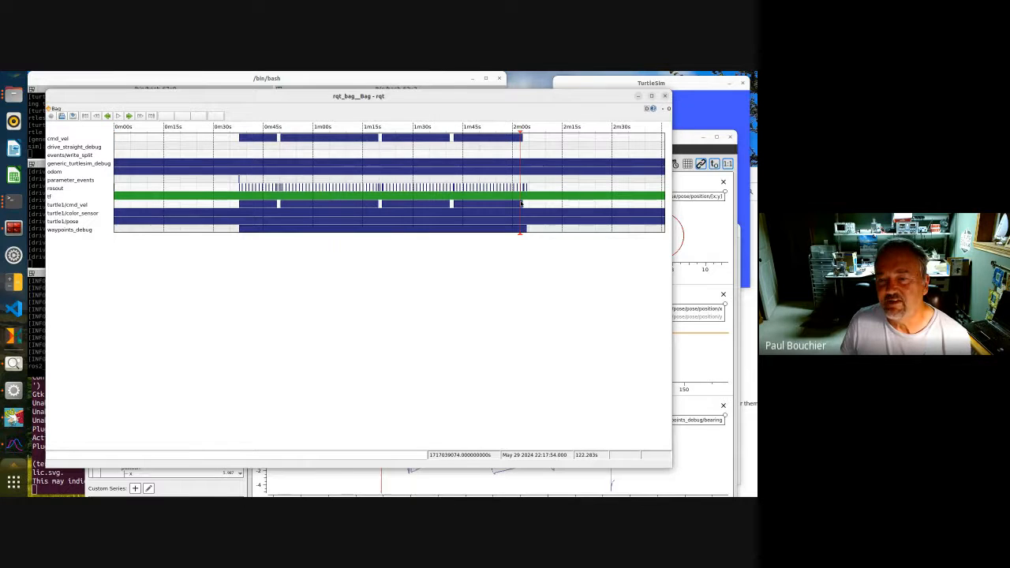
pyautogui.scroll(3, 521, 204)
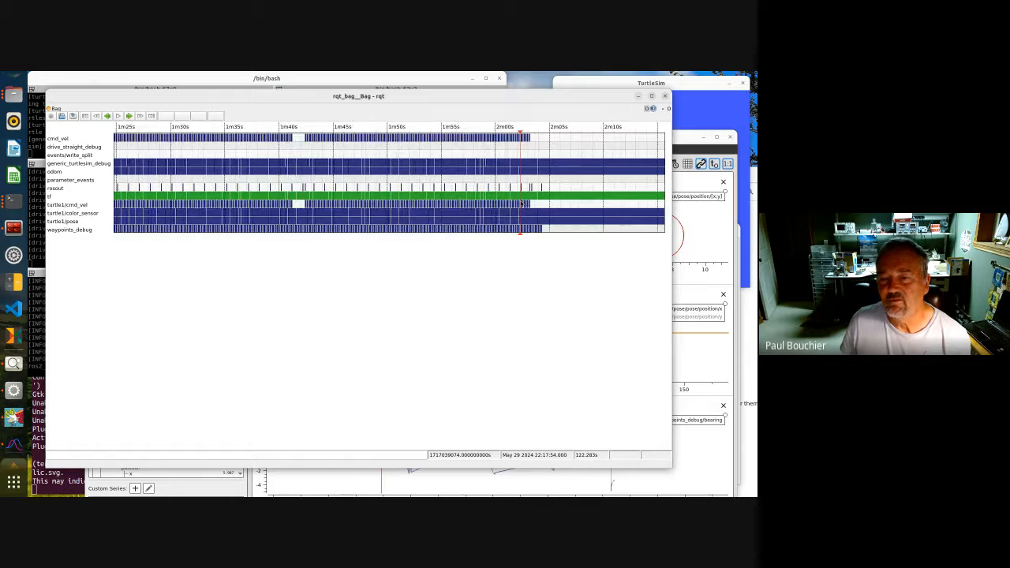
pyautogui.scroll(5, 521, 204)
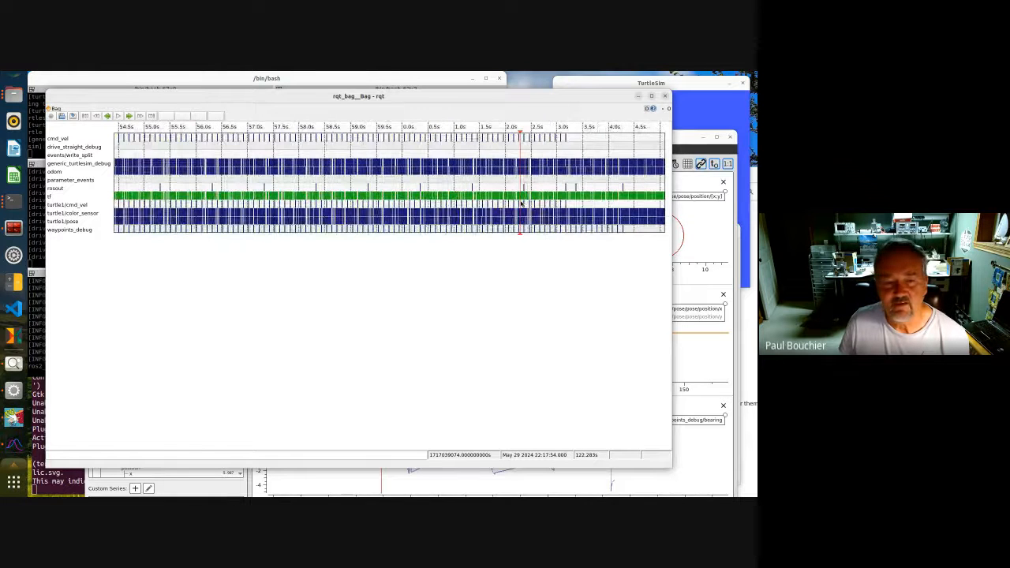
pyautogui.scroll(2, 521, 204)
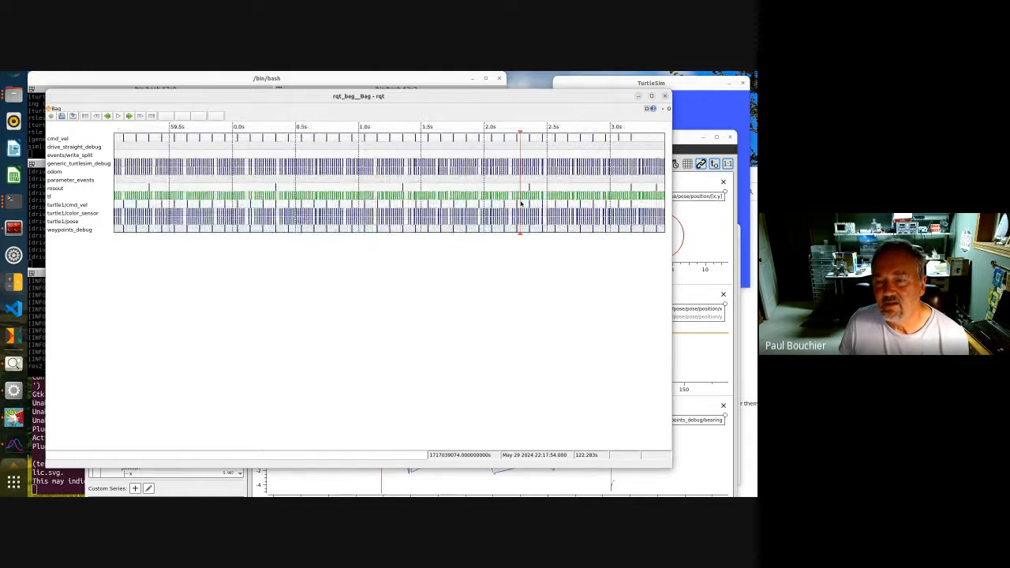
pyautogui.scroll(1, 521, 203)
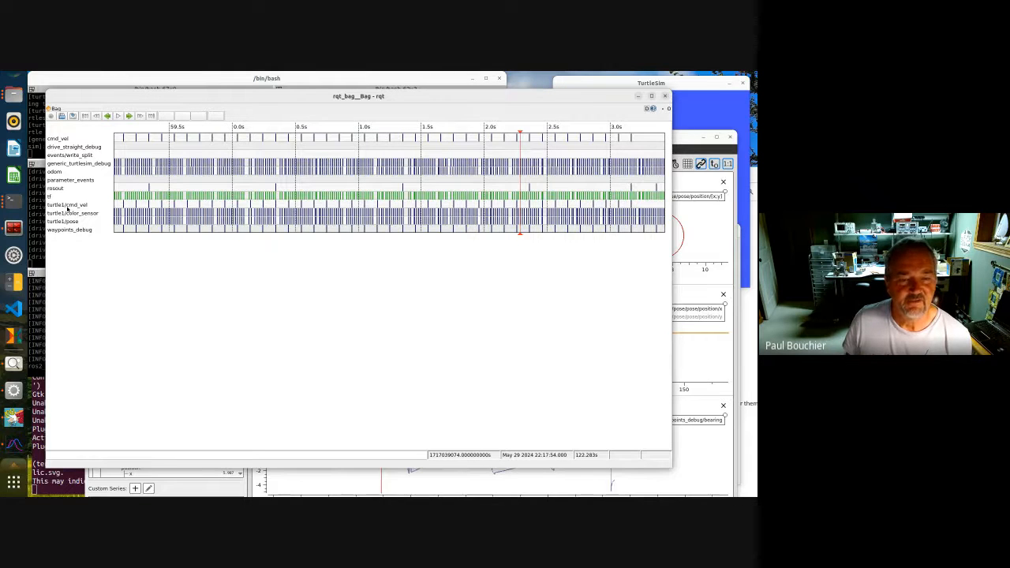
# Open a raw view of the turtle1/cmd_vel topic and expand its linear field
pyautogui.rightClick(68, 208)
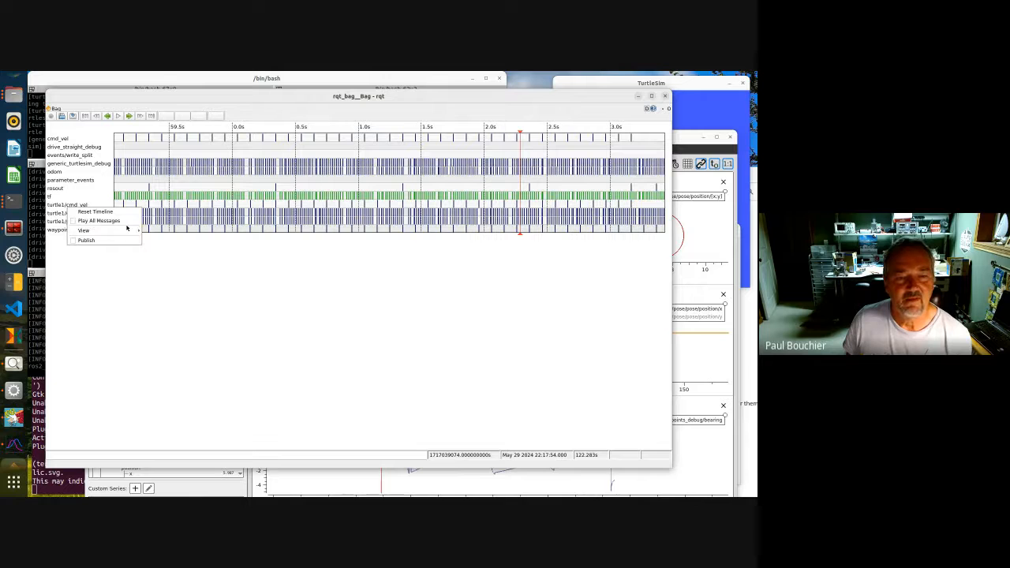
pyautogui.moveTo(111, 231)
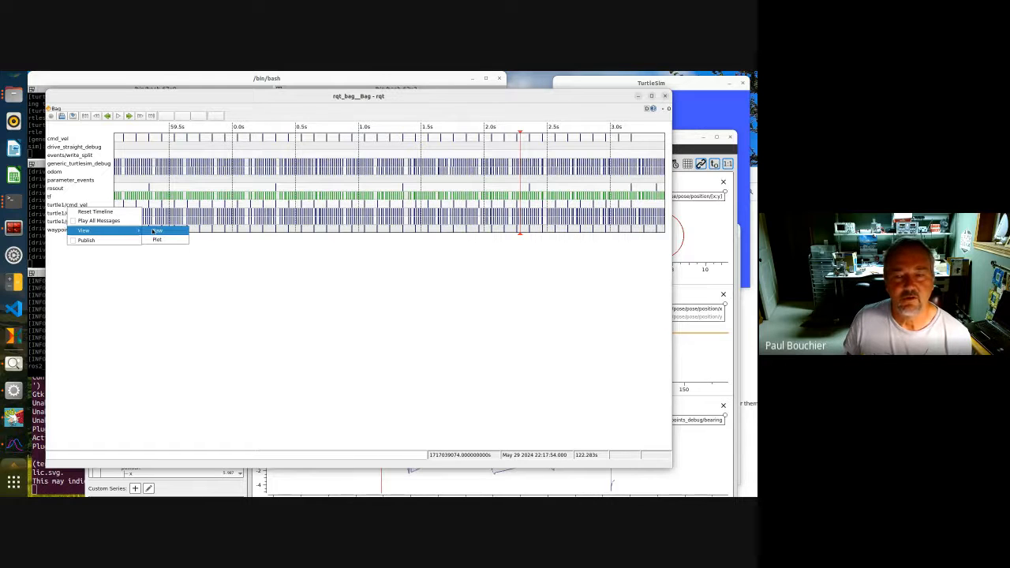
pyautogui.click(156, 231)
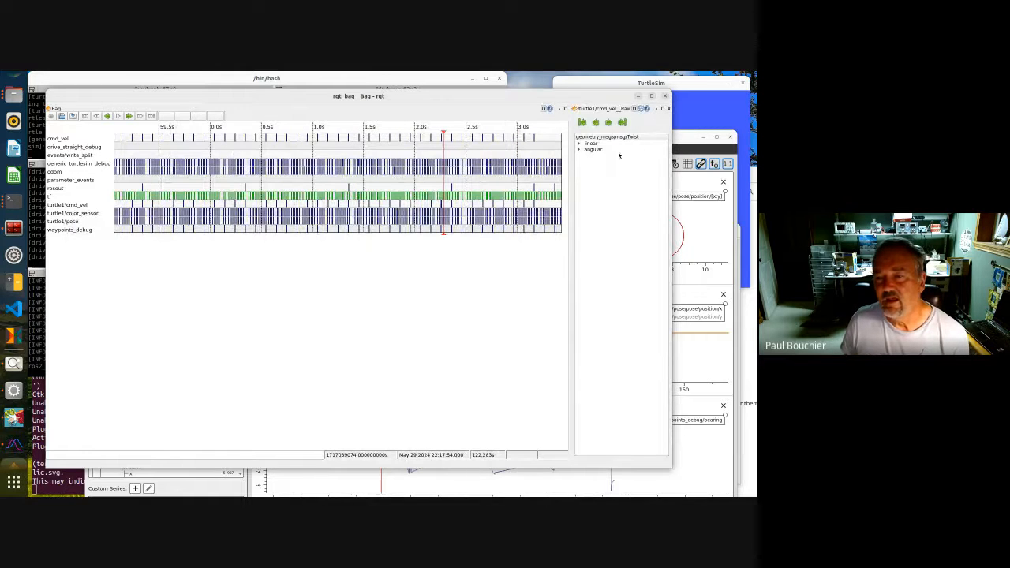
pyautogui.click(578, 144)
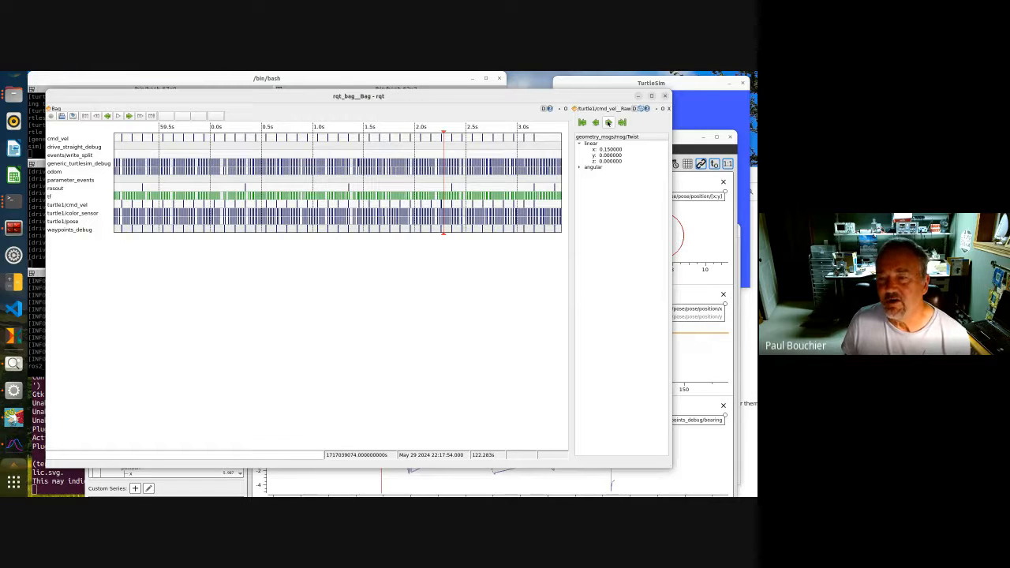
# Step forward through the turtle1/cmd_vel messages one at a time
pyautogui.click(607, 122)
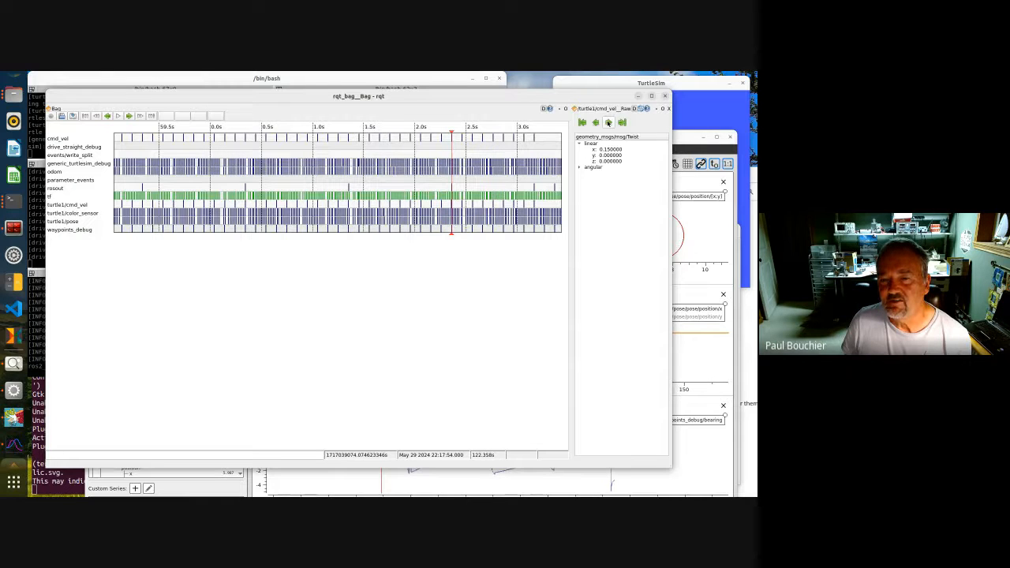
pyautogui.click(608, 123)
pyautogui.click(608, 123)
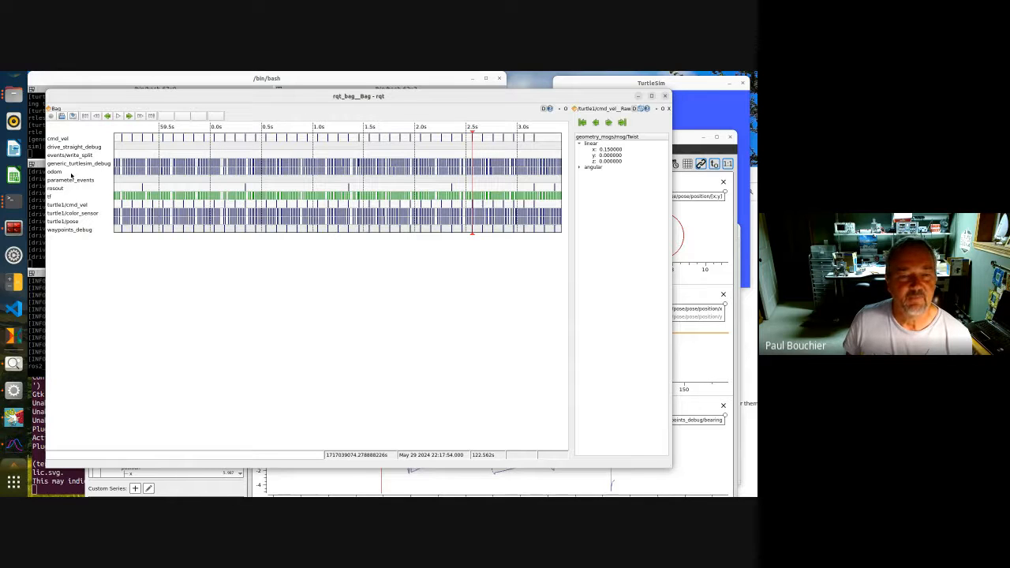
# Open a raw view of the odom topic alongside the cmd_vel view
pyautogui.rightClick(72, 176)
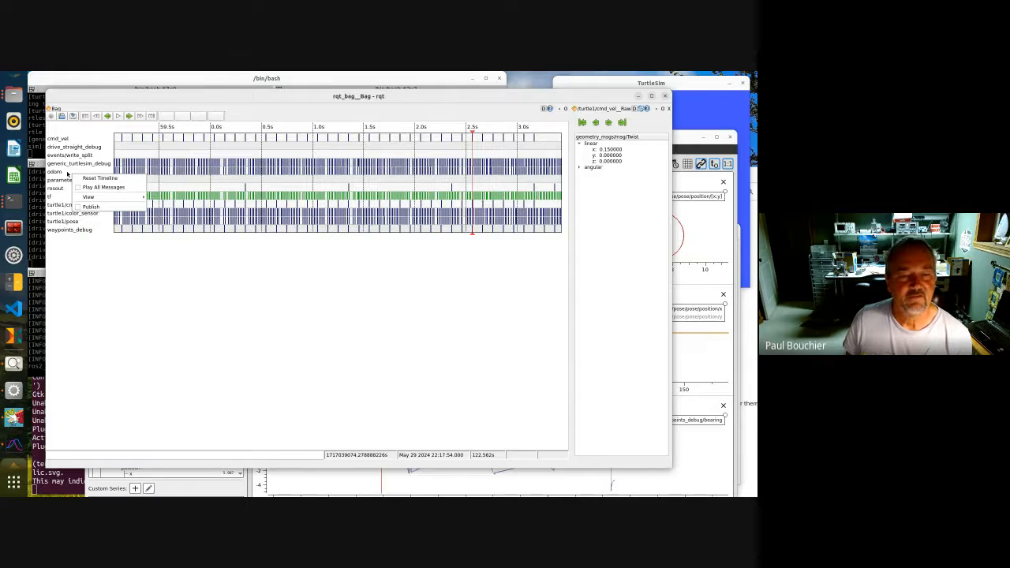
pyautogui.rightClick(67, 173)
pyautogui.rightClick(67, 173)
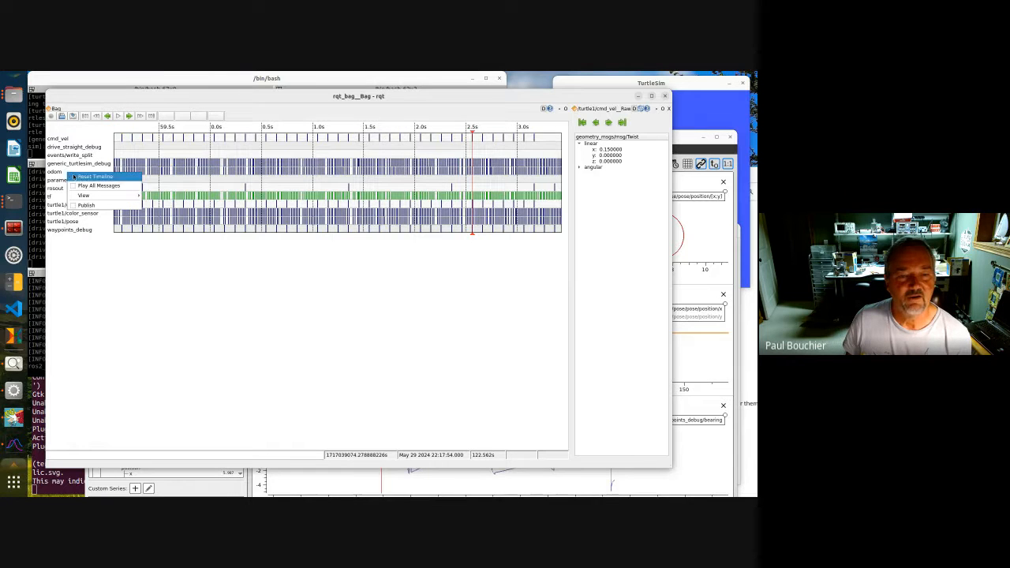
pyautogui.moveTo(129, 196)
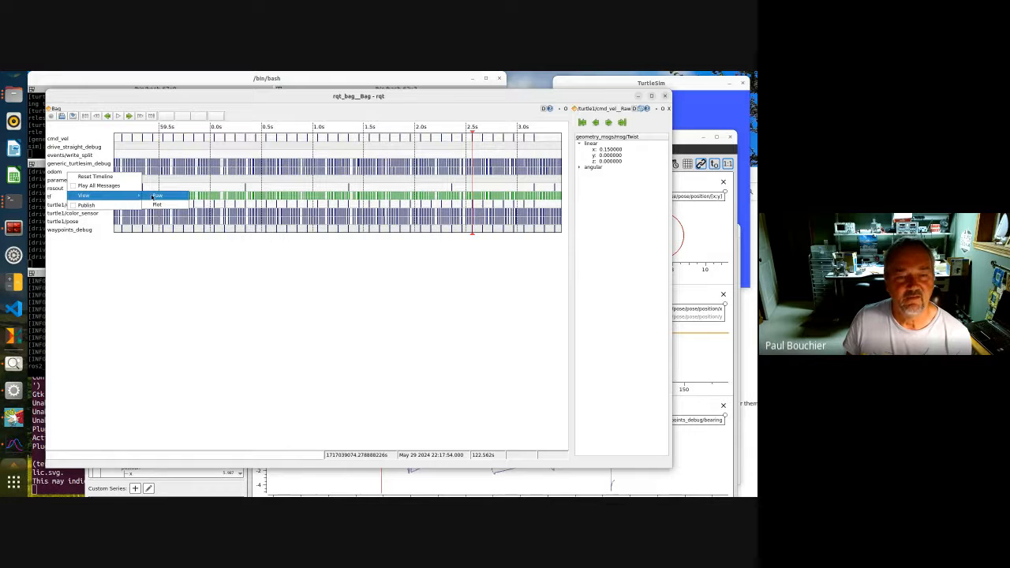
pyautogui.click(156, 196)
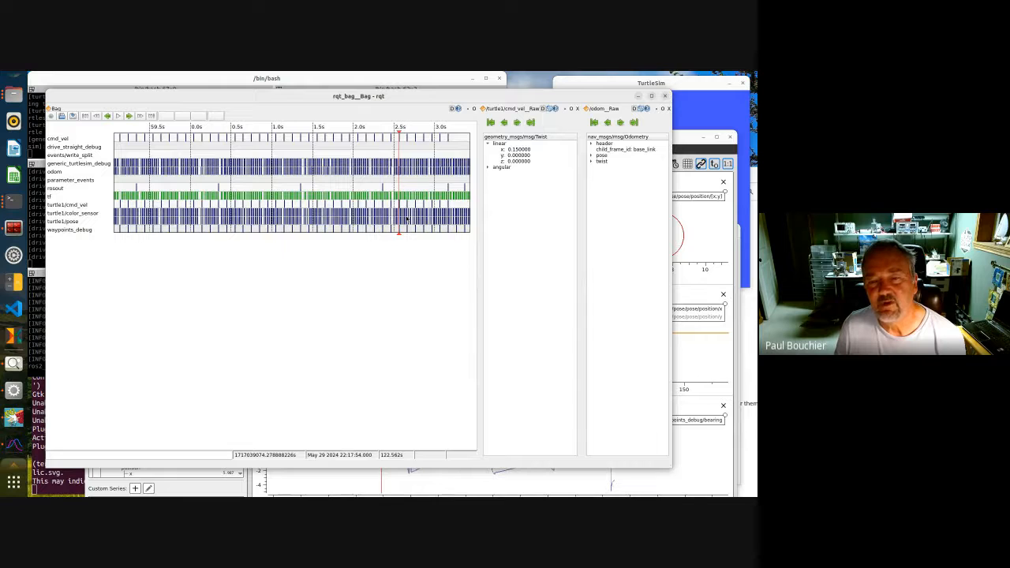
# Zoom further into the timeline and move the playhead to several points
pyautogui.scroll(5, 406, 220)
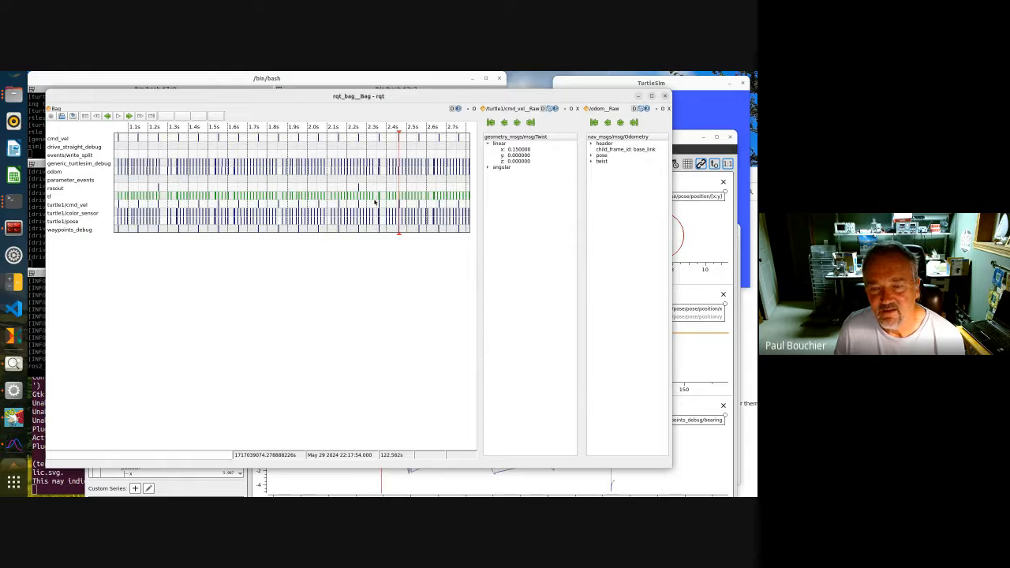
pyautogui.click(375, 202)
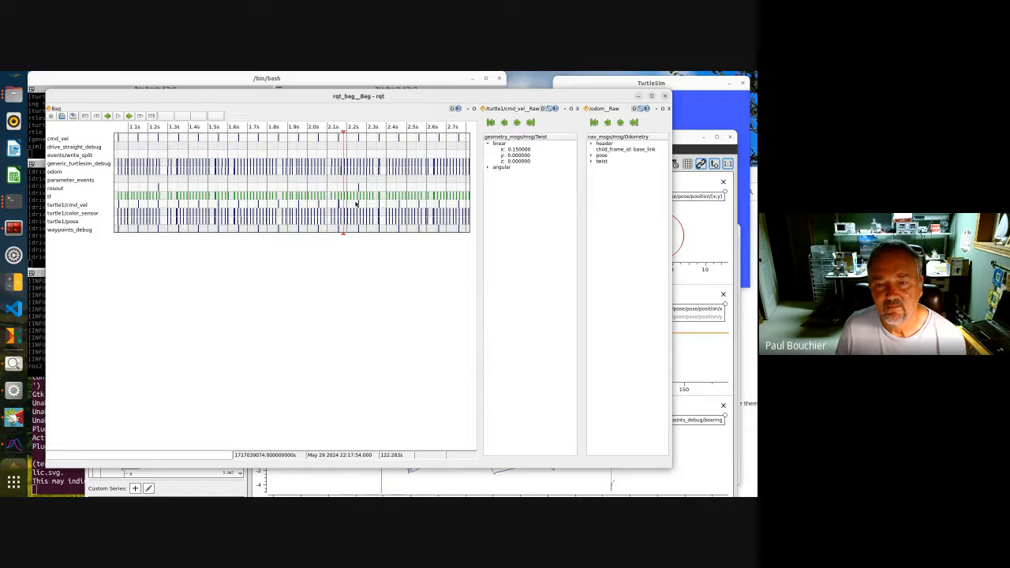
pyautogui.click(312, 207)
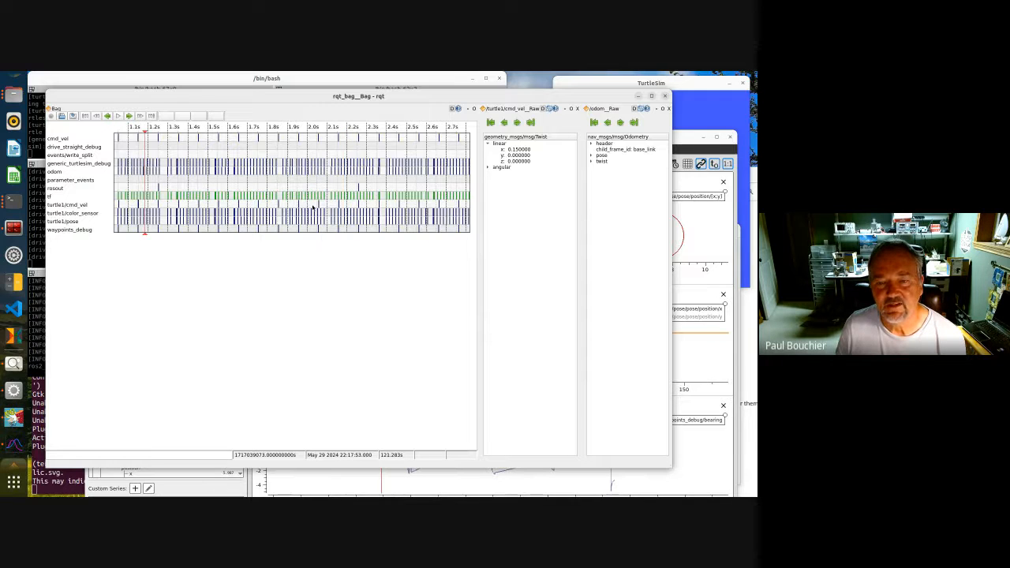
pyautogui.click(391, 211)
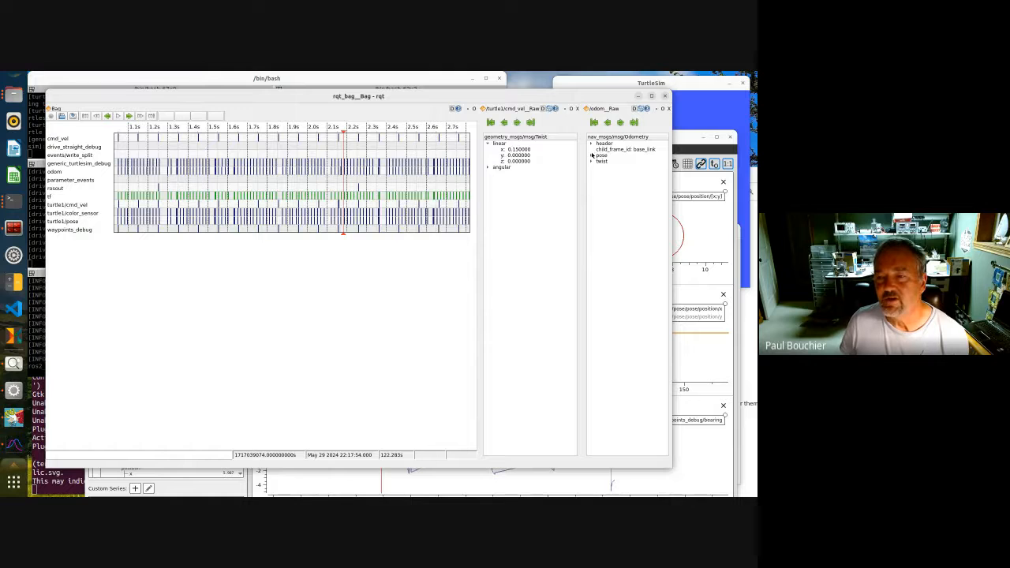
# Expand the odom message's pose, nested pose and position fields
pyautogui.click(592, 156)
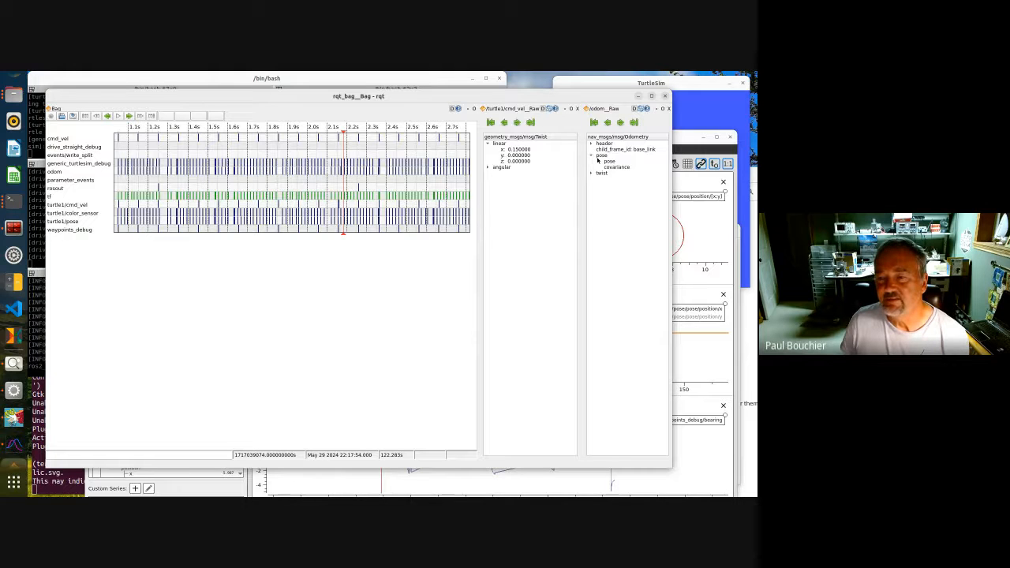
pyautogui.click(598, 161)
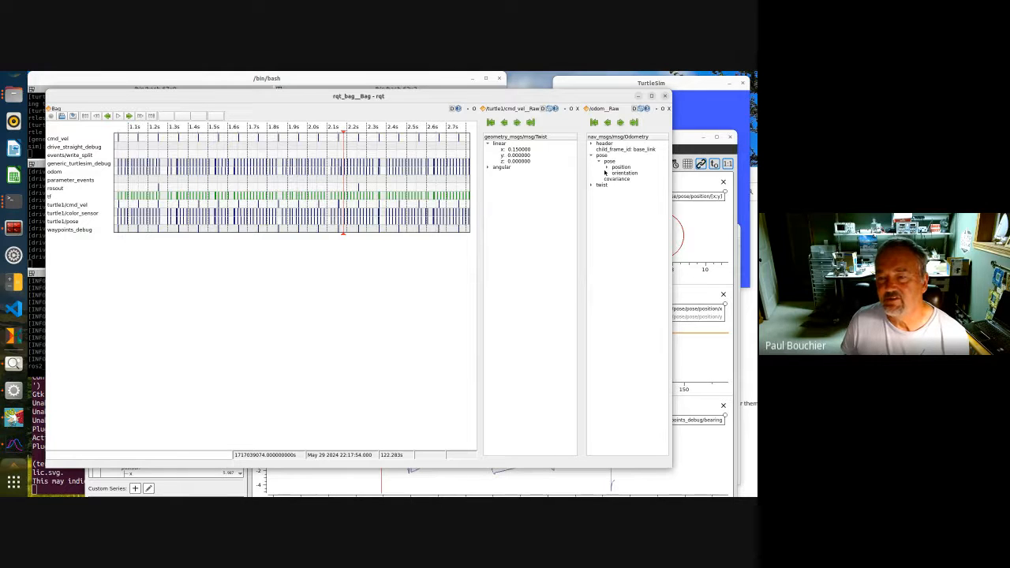
pyautogui.click(606, 167)
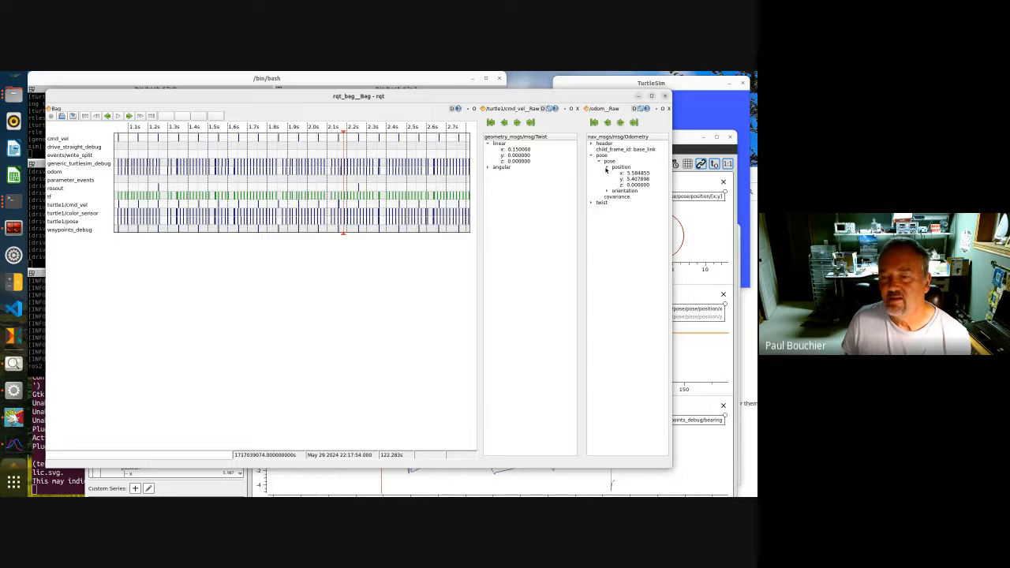
# Step forward through odom messages and move the playhead to earlier points in the timeline
pyautogui.click(619, 124)
pyautogui.click(620, 123)
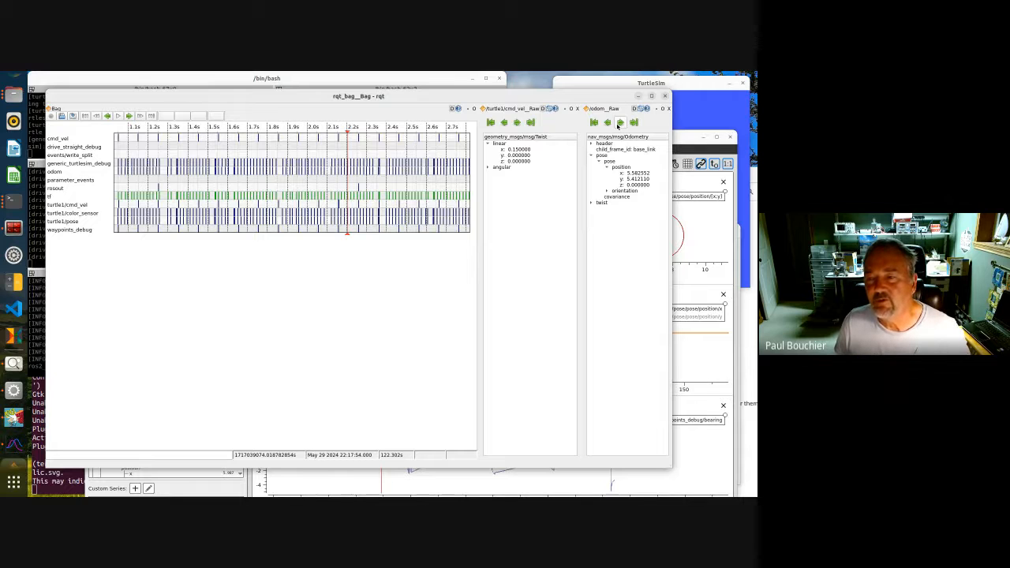
pyautogui.click(620, 123)
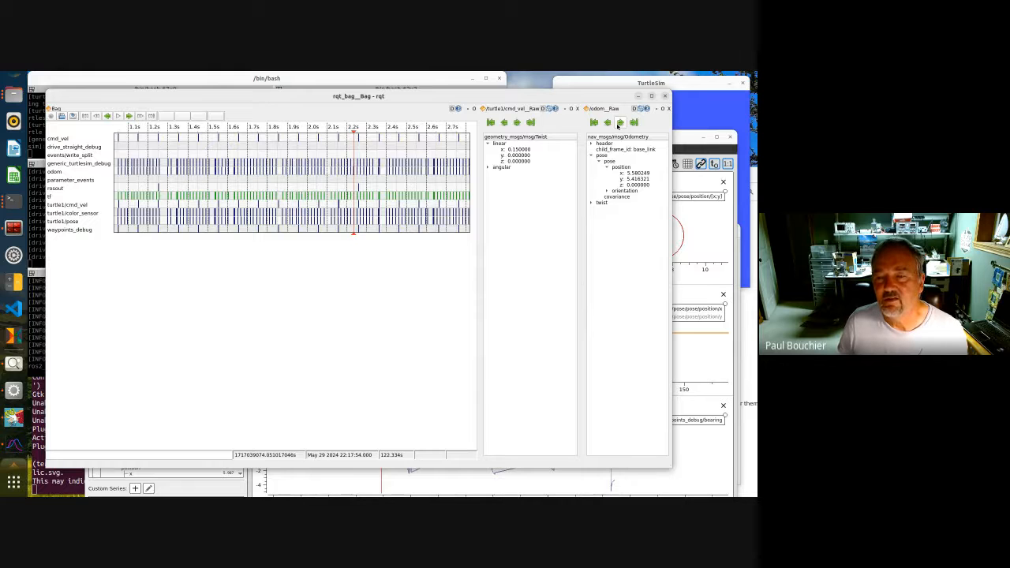
pyautogui.click(620, 123)
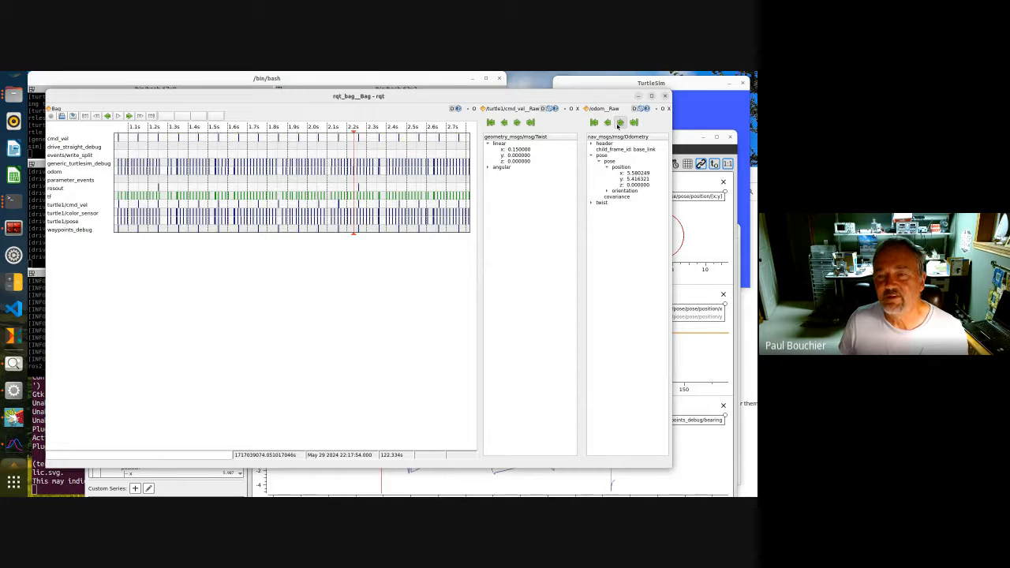
pyautogui.click(620, 123)
pyautogui.click(620, 124)
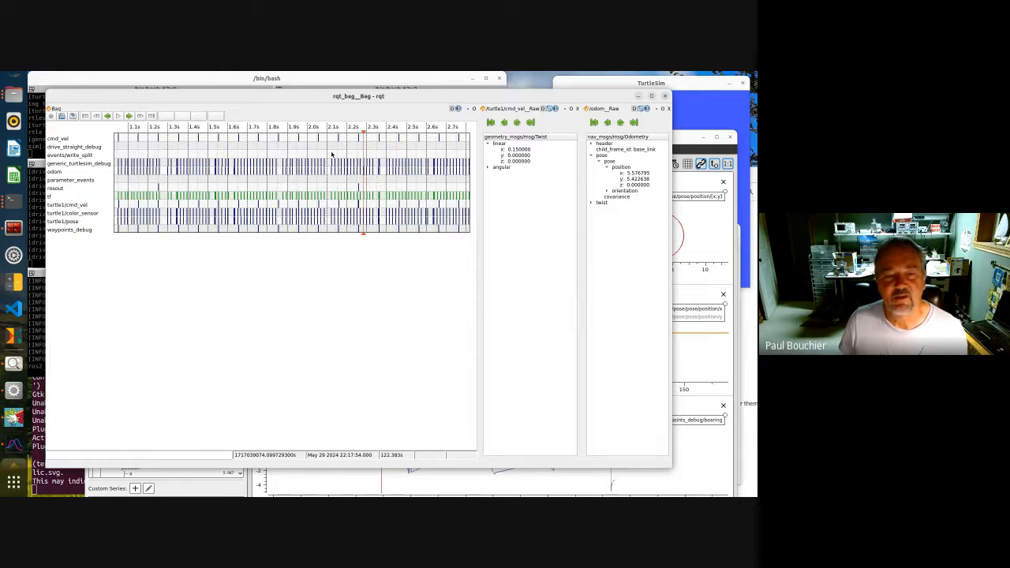
pyautogui.click(136, 183)
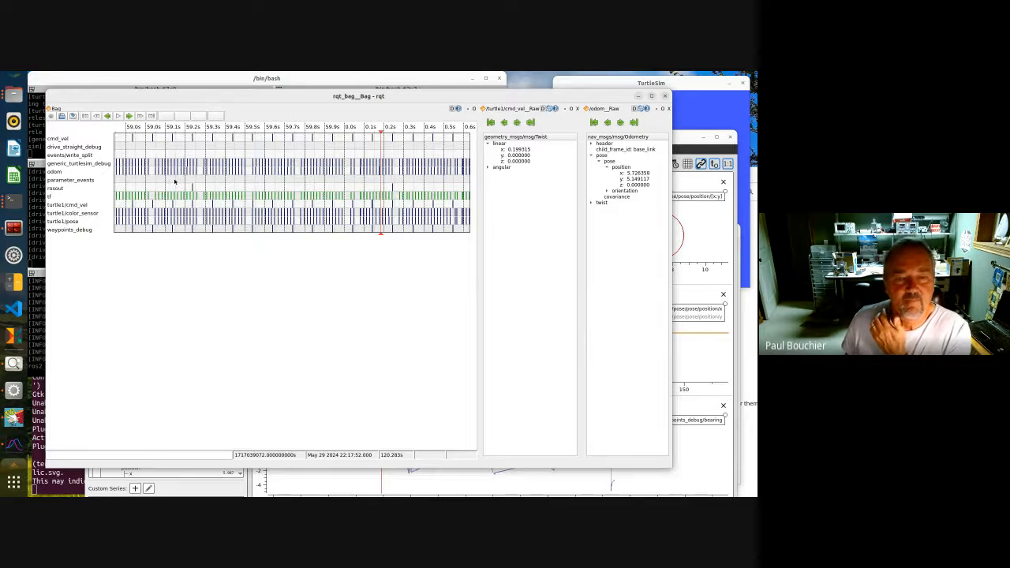
pyautogui.click(175, 182)
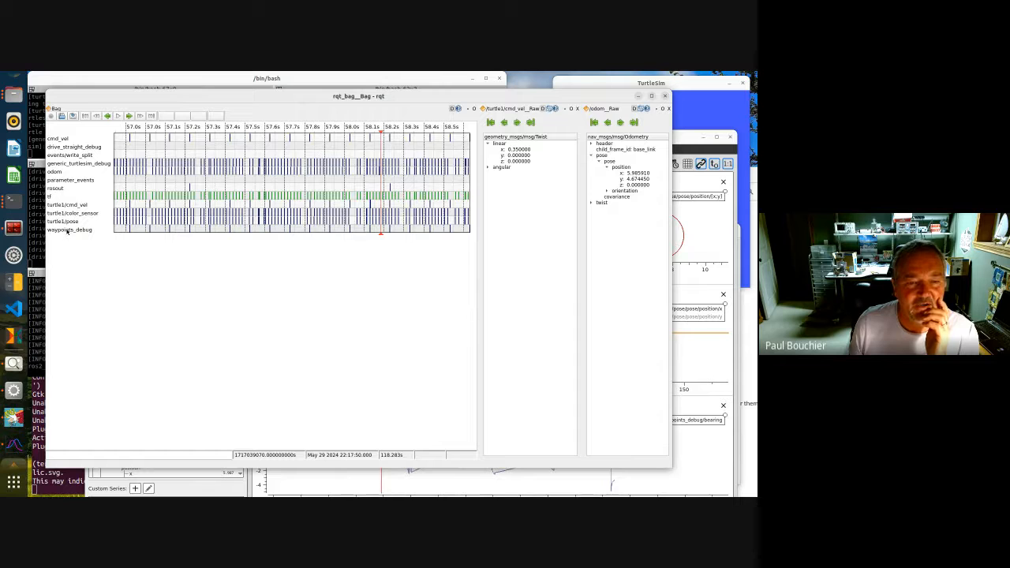
# Open a raw view of the waypoints_debug topic
pyautogui.rightClick(68, 230)
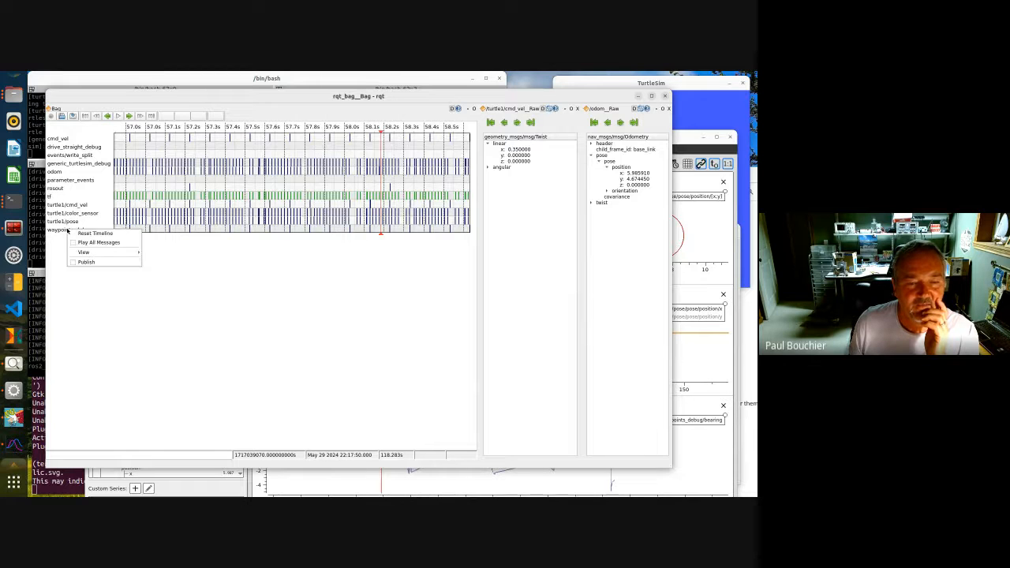
pyautogui.moveTo(95, 254)
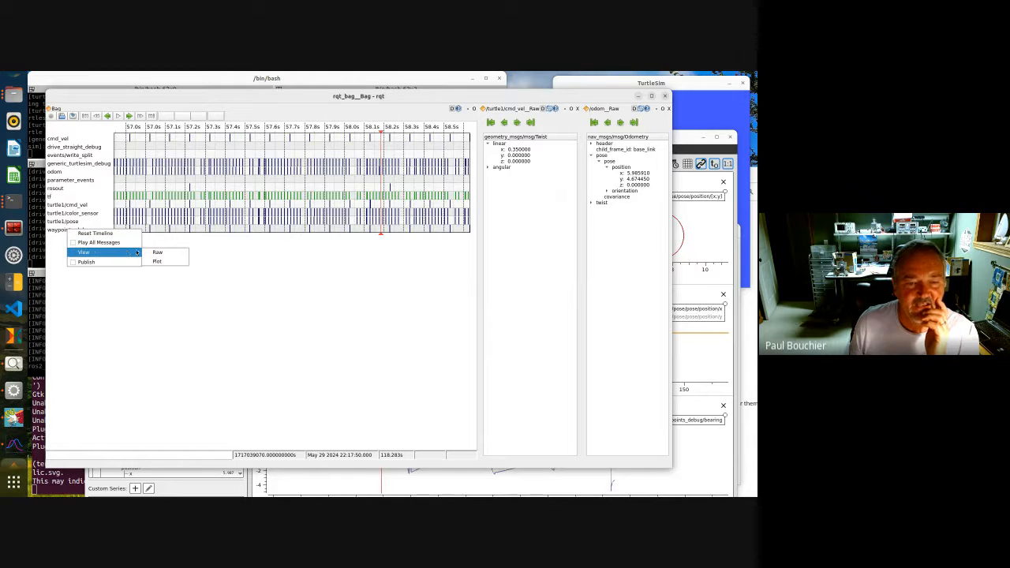
pyautogui.click(151, 252)
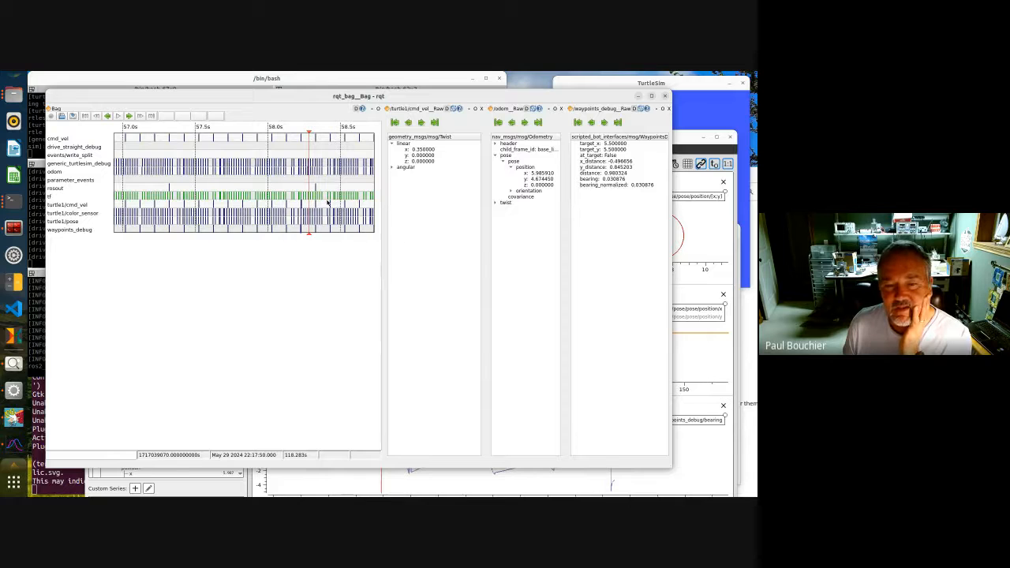
# Zoom out the bag timeline and move the playhead near the end of the recording around 2m00s
pyautogui.scroll(-6, 326, 204)
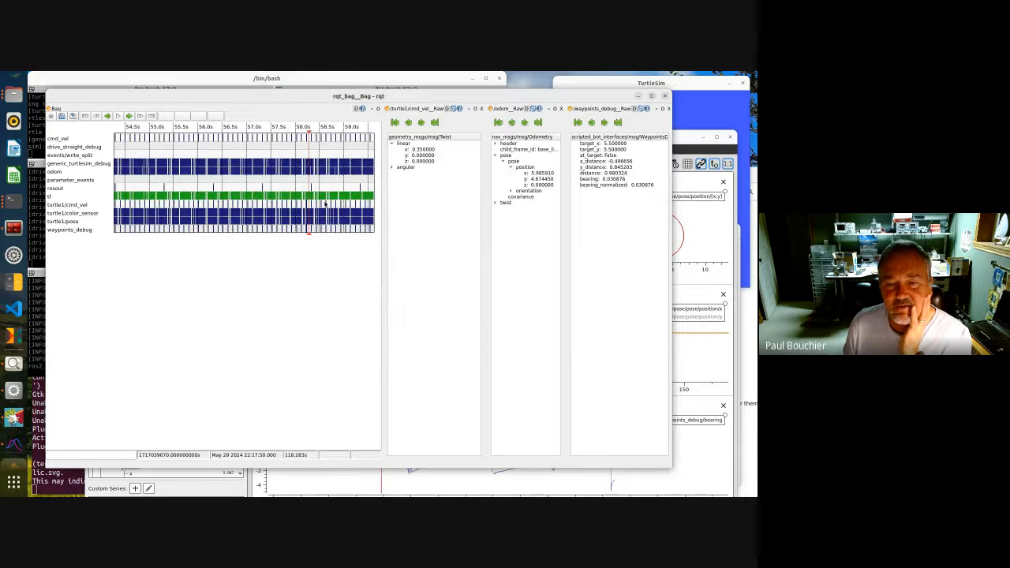
pyautogui.scroll(-5, 324, 203)
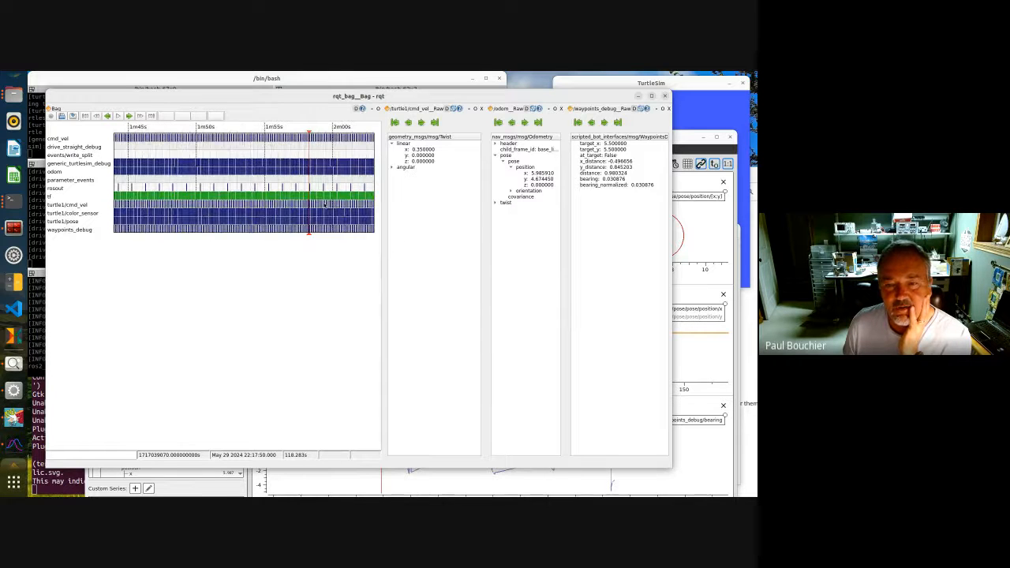
pyautogui.scroll(-3, 325, 204)
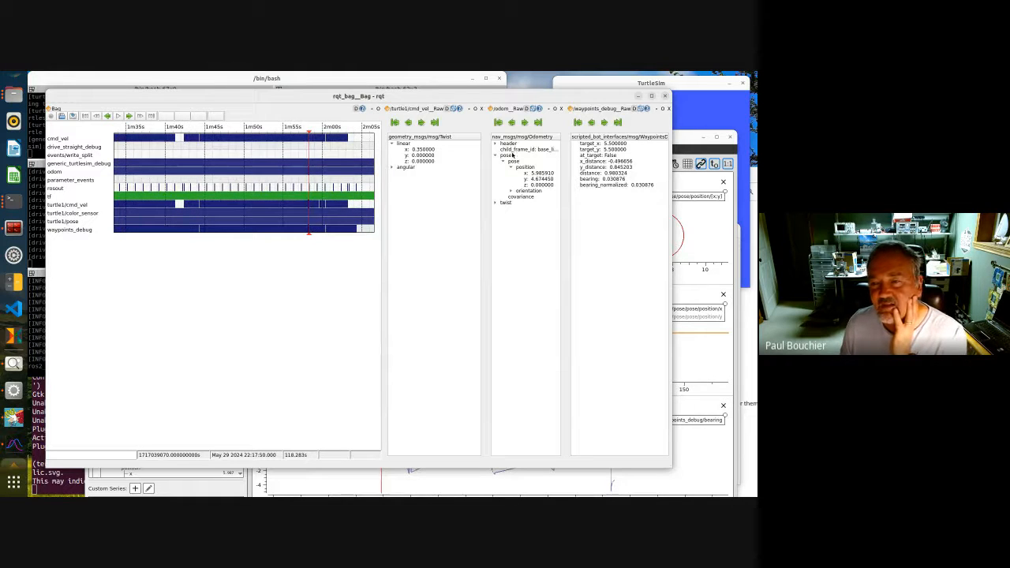
pyautogui.click(342, 189)
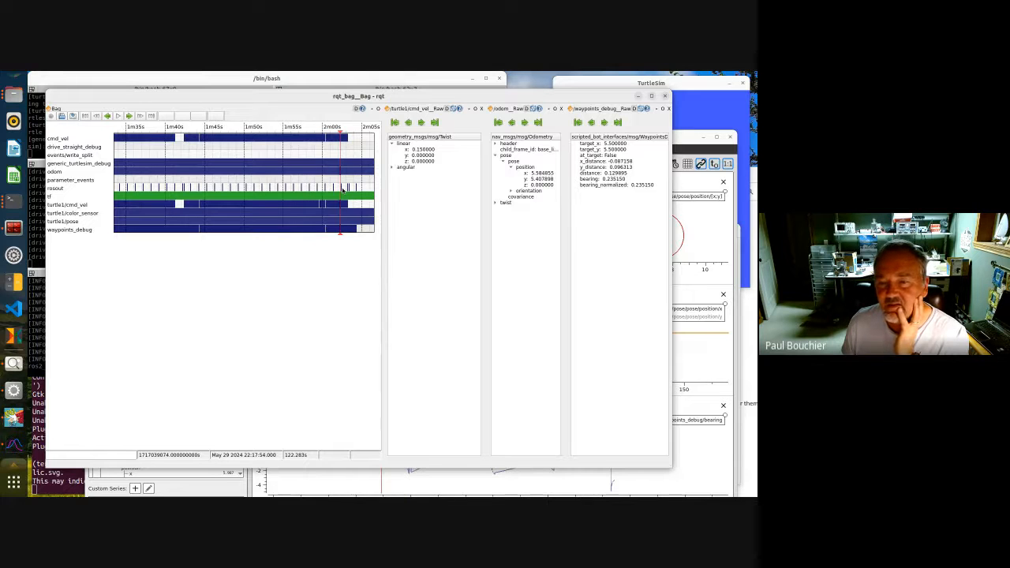
pyautogui.click(349, 191)
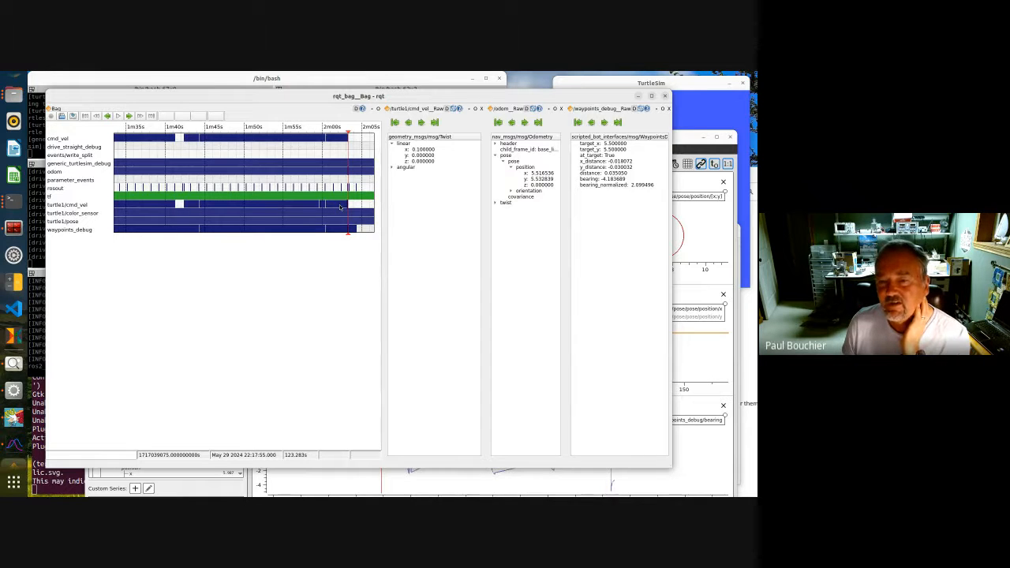
# Zoom into the end of the timeline and step backward and forward through waypoints_debug messages
pyautogui.scroll(1, 341, 207)
pyautogui.scroll(1, 341, 207)
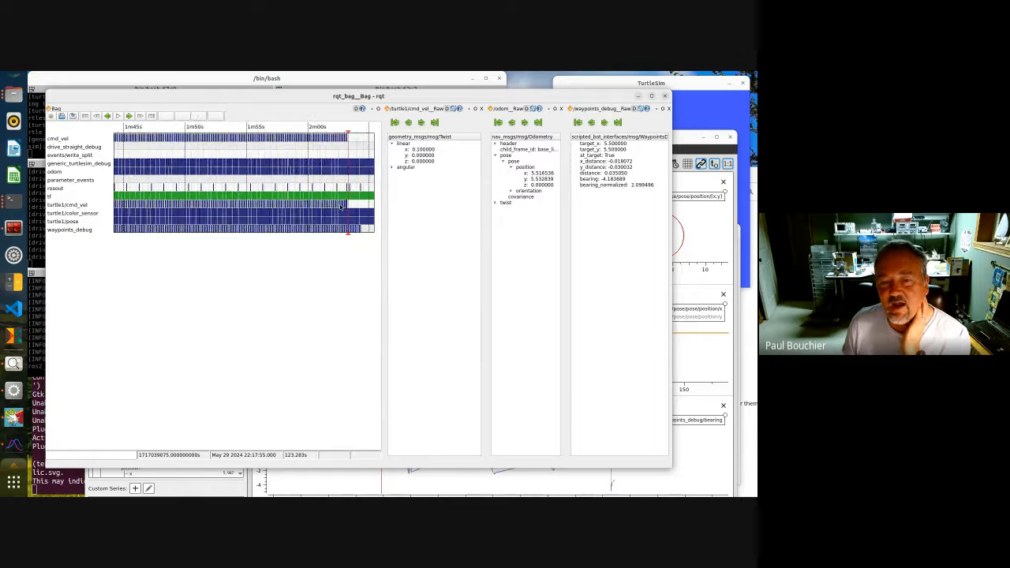
pyautogui.scroll(2, 341, 207)
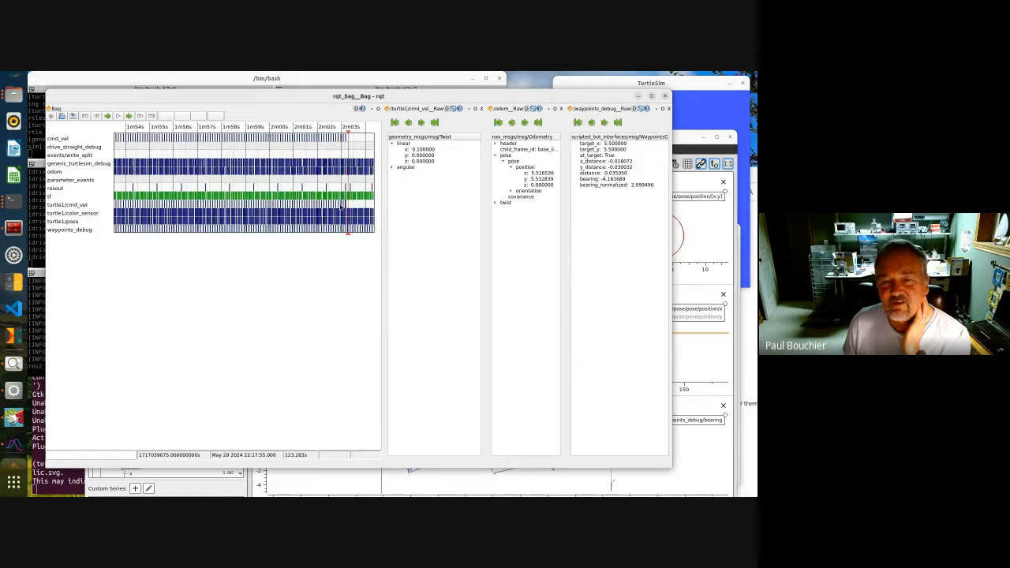
pyautogui.scroll(2, 341, 207)
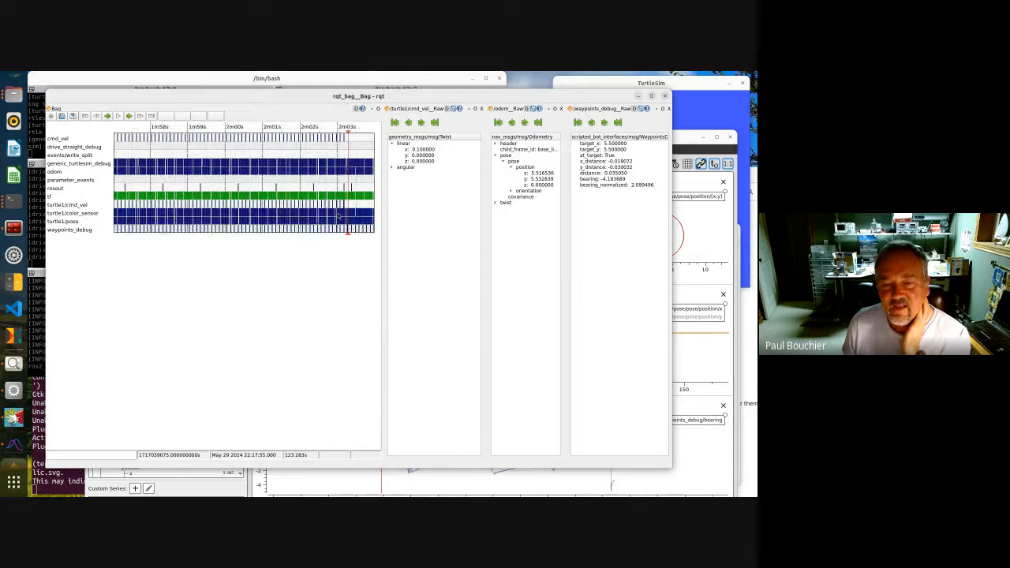
pyautogui.scroll(3, 340, 213)
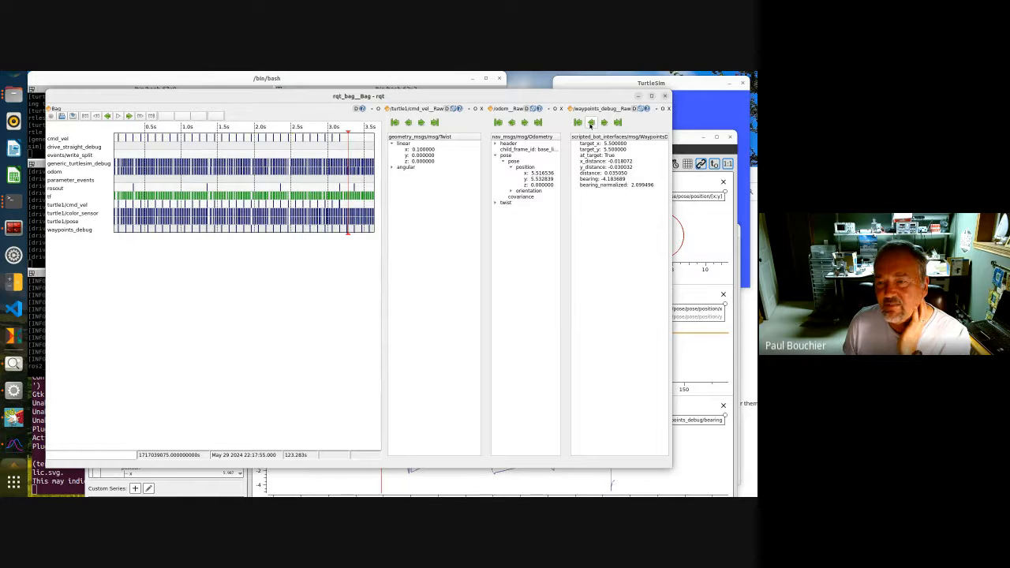
pyautogui.click(590, 123)
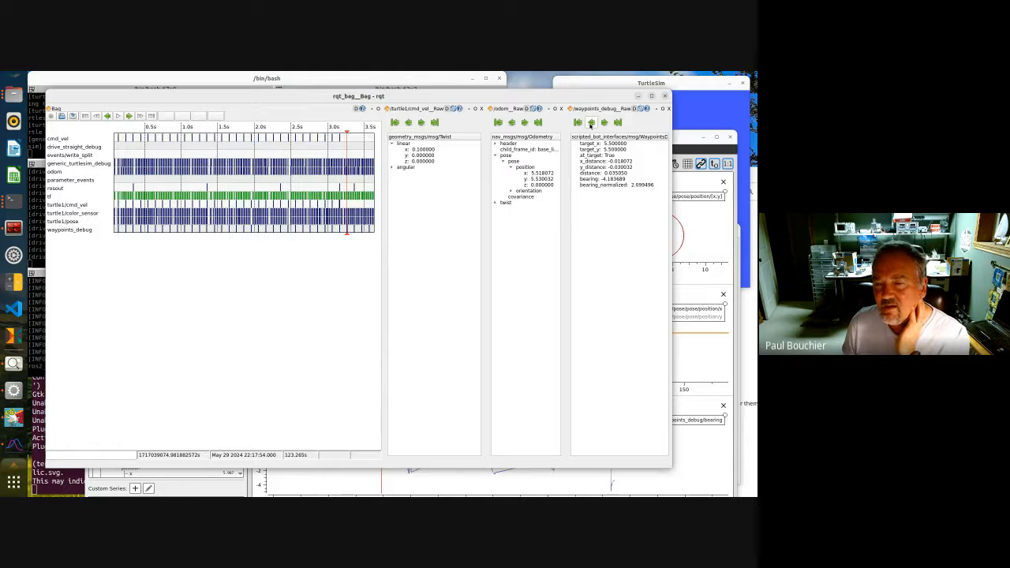
pyautogui.click(590, 122)
pyautogui.click(591, 123)
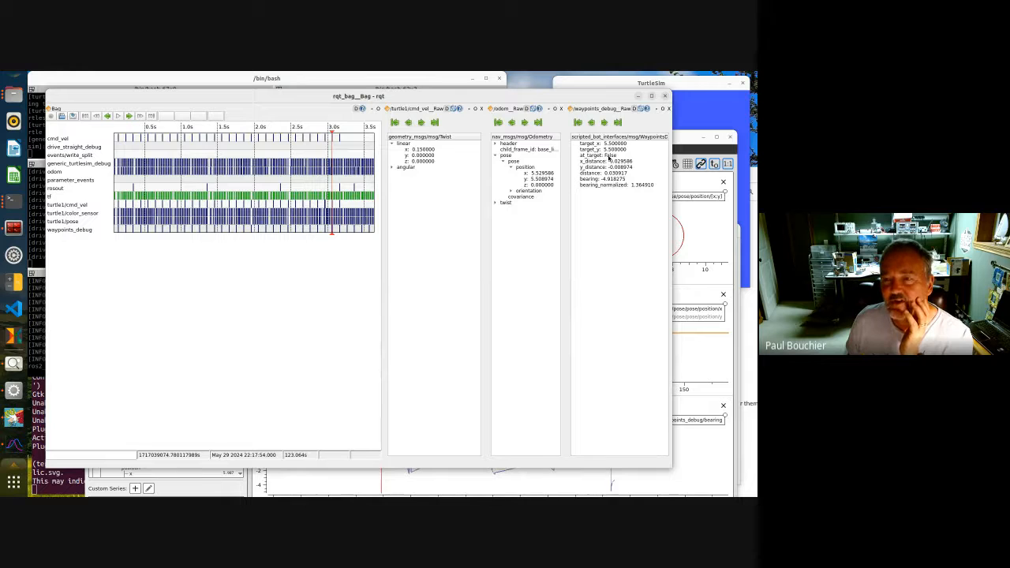
pyautogui.click(604, 122)
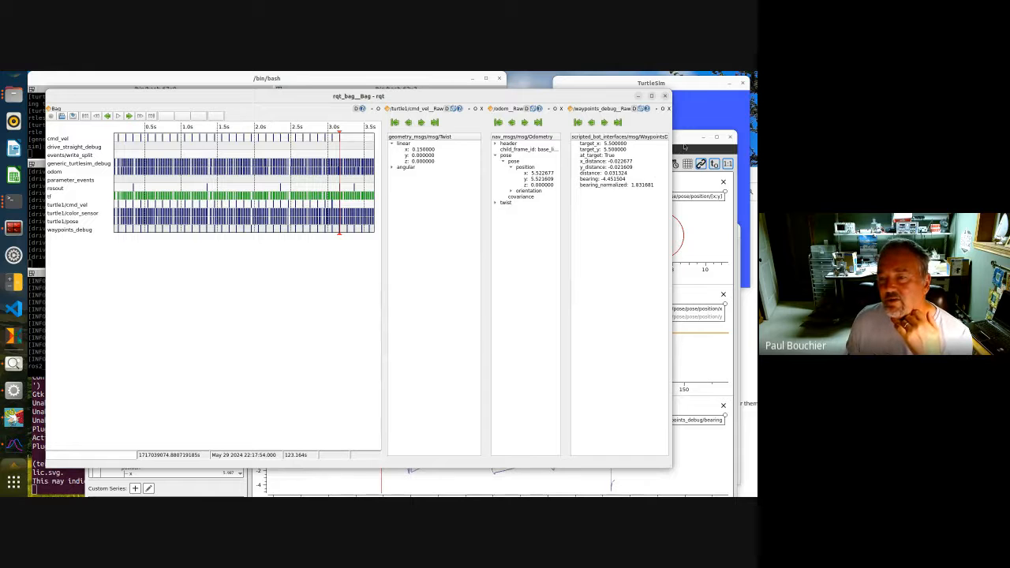
# Bring the PlotJuggler window forward, reposition it, and move the time tracker to about 121.5 s
pyautogui.click(685, 143)
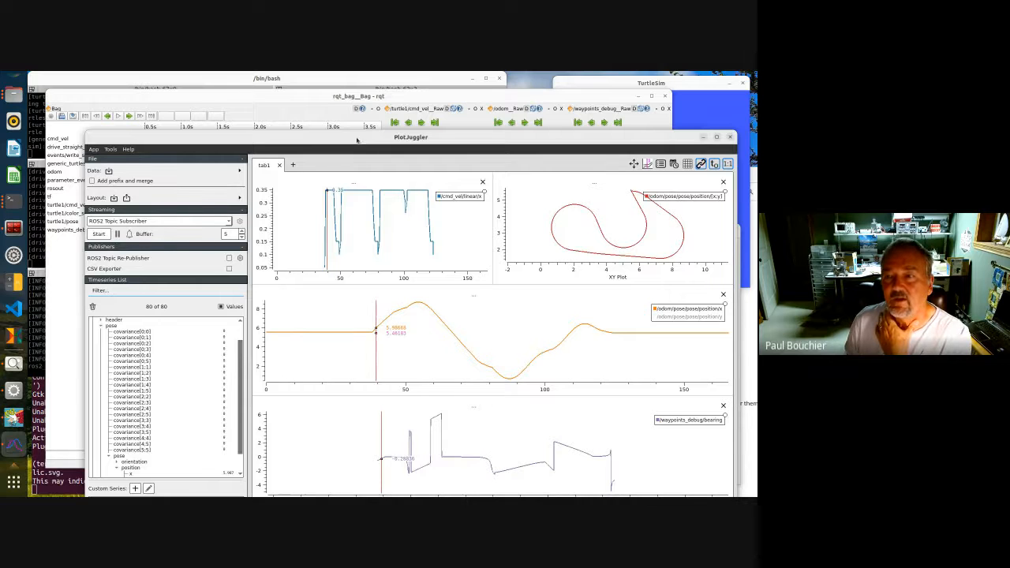
pyautogui.moveTo(357, 138); pyautogui.dragTo(342, 78)
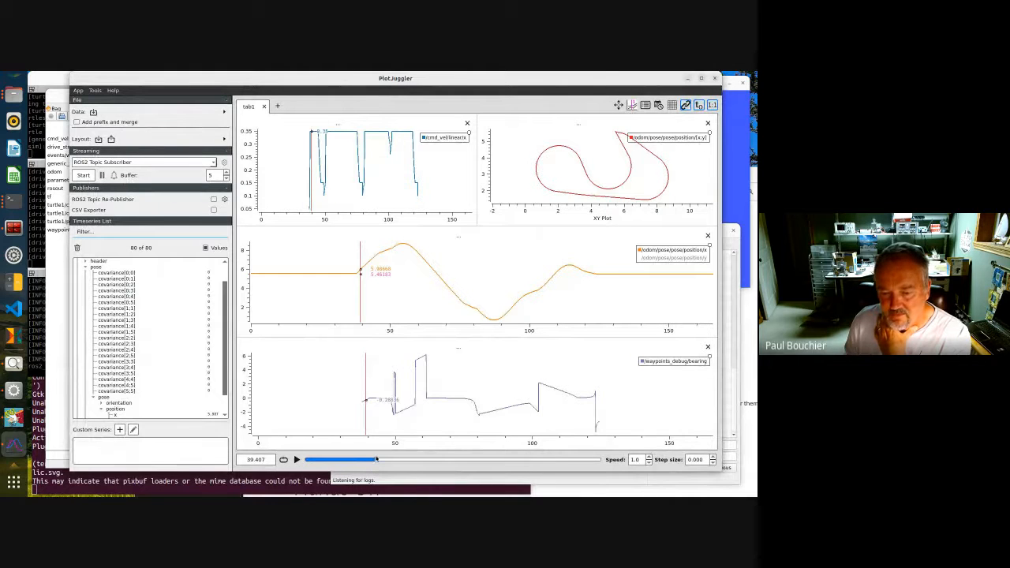
pyautogui.moveTo(377, 460); pyautogui.dragTo(522, 458)
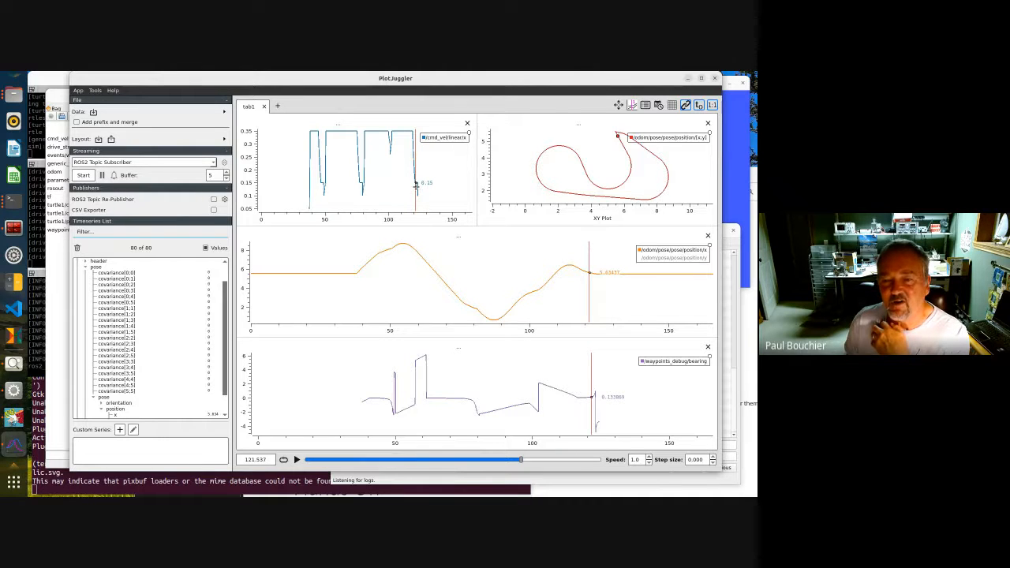
# Zoom the plots into roughly 114–124 s and switch the odom position plot to show y instead of x
pyautogui.moveTo(398, 129)
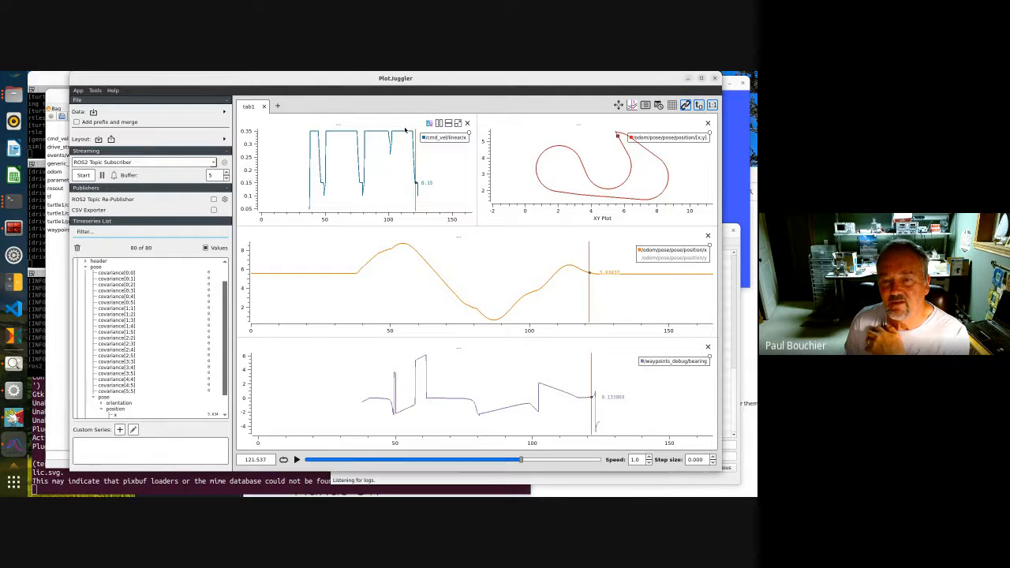
pyautogui.moveTo(404, 129); pyautogui.dragTo(422, 211)
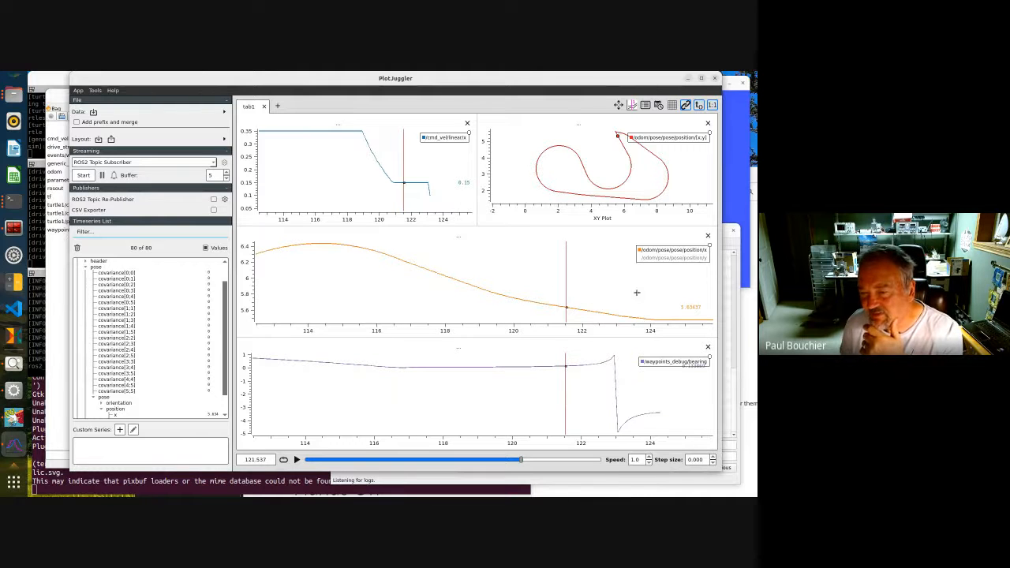
pyautogui.click(647, 257)
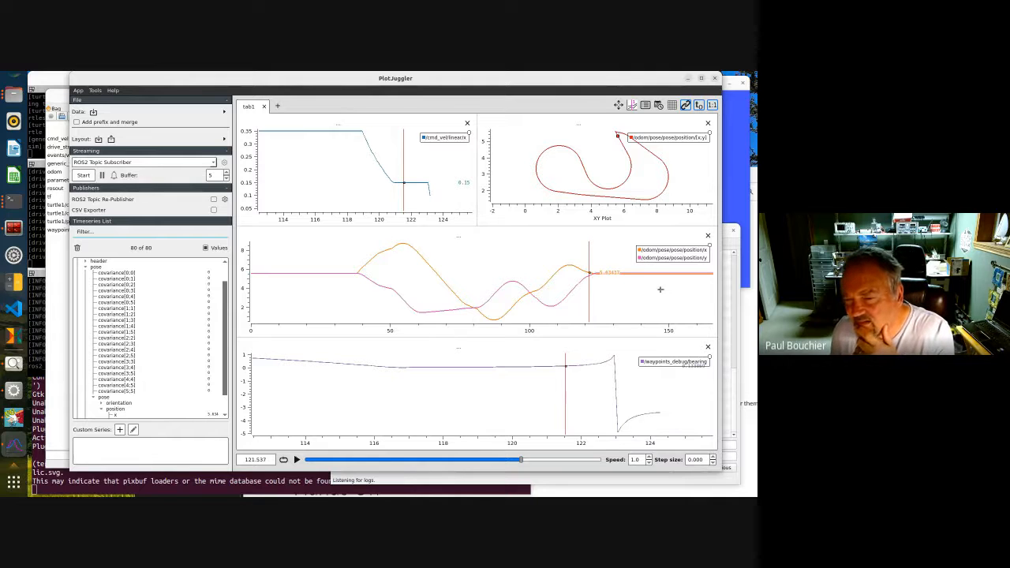
pyautogui.click(669, 250)
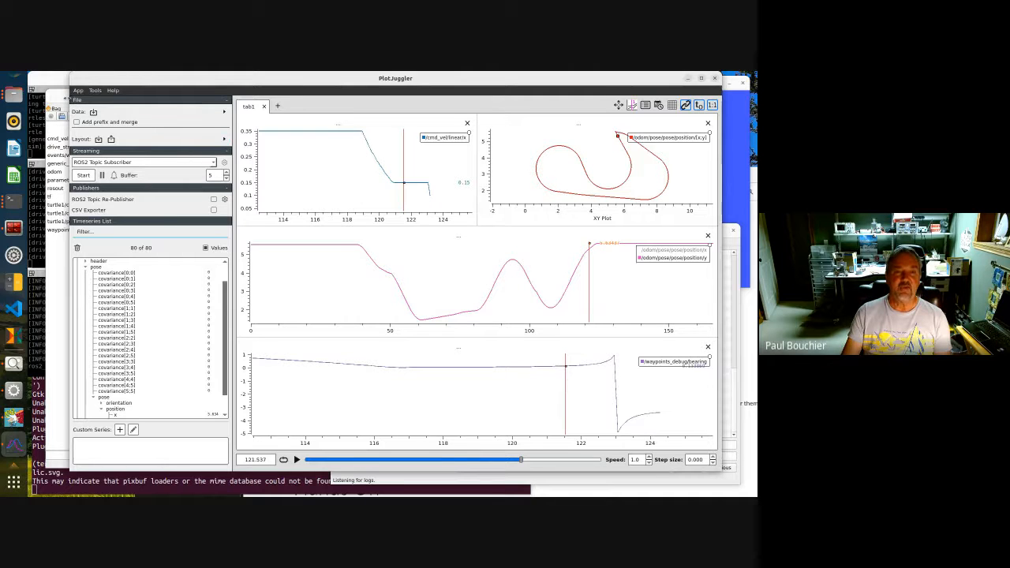
# Close the rqt_bag, PlotJuggler and SwRI Console windows
pyautogui.click(58, 99)
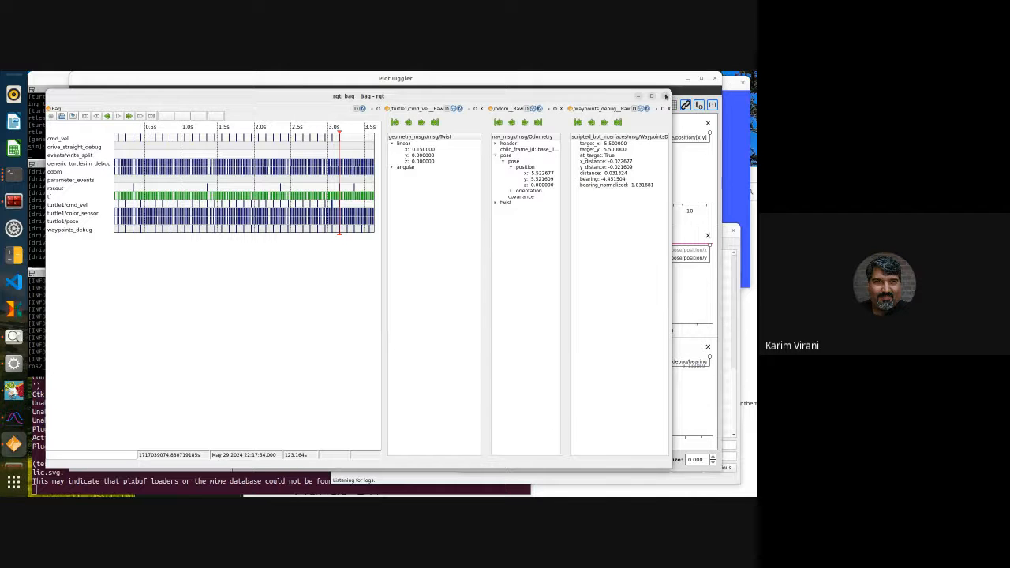
pyautogui.click(665, 96)
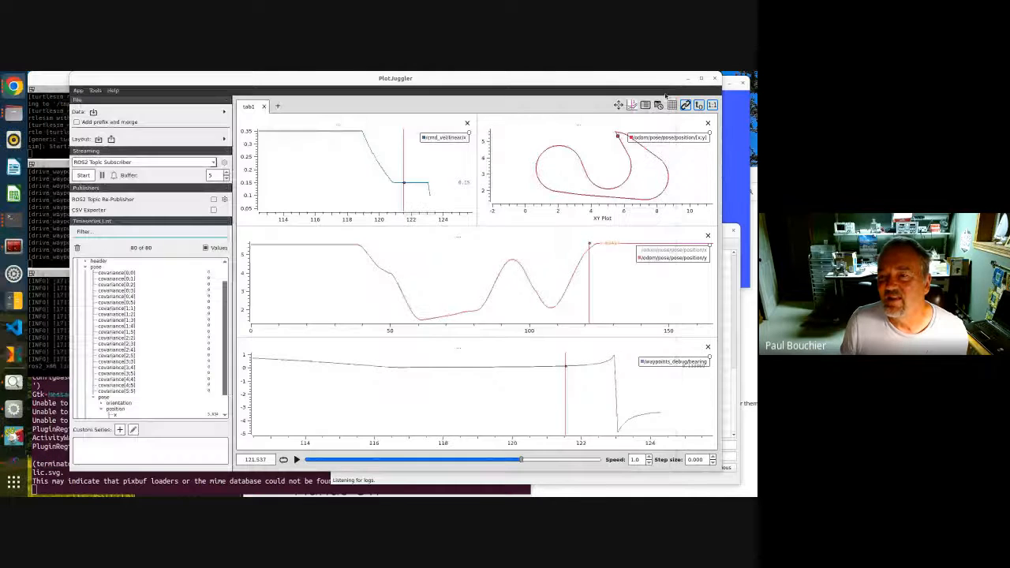
pyautogui.click(714, 80)
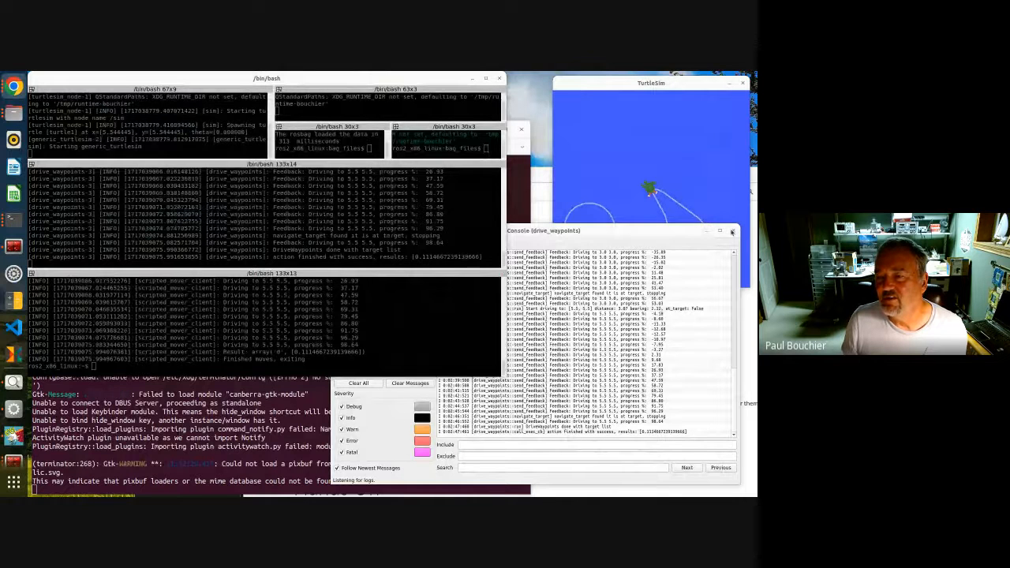
pyautogui.click(733, 231)
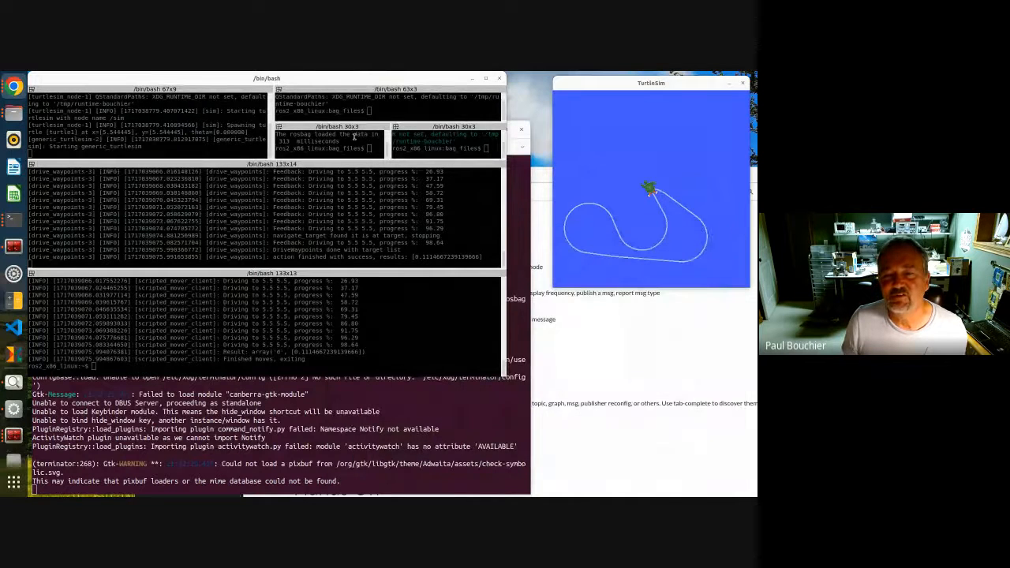
# Stop the running TurtleSim and waypoint driver processes in their terminals
pyautogui.click(211, 115)
pyautogui.hotkey('ctrl', 'c')
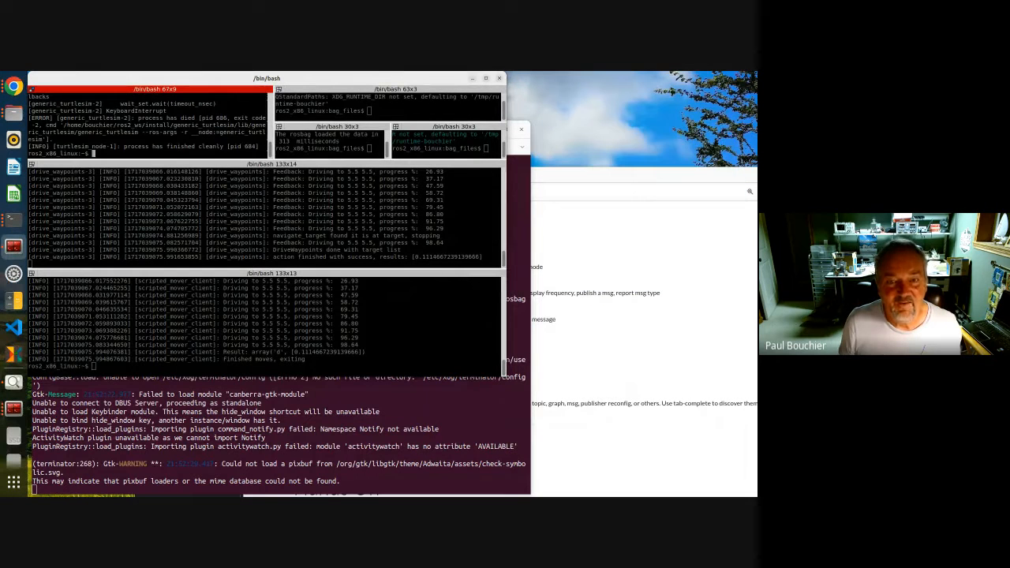
pyautogui.click(221, 206)
pyautogui.hotkey('ctrl', 'c')
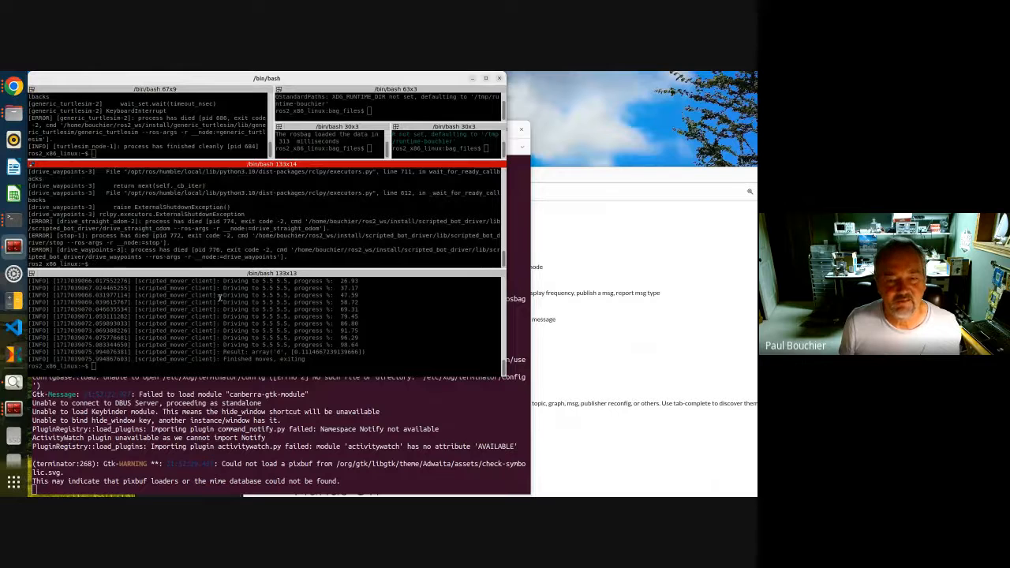
pyautogui.click(217, 317)
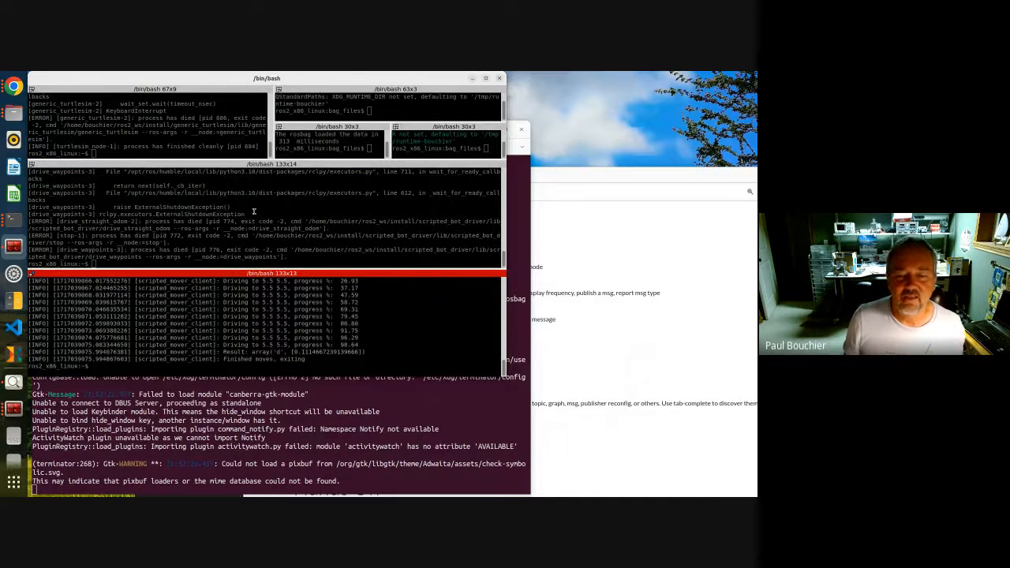
# Bring the workshop web page forward, reposition it, and scroll to the Hands On tutorial list
pyautogui.click(560, 173)
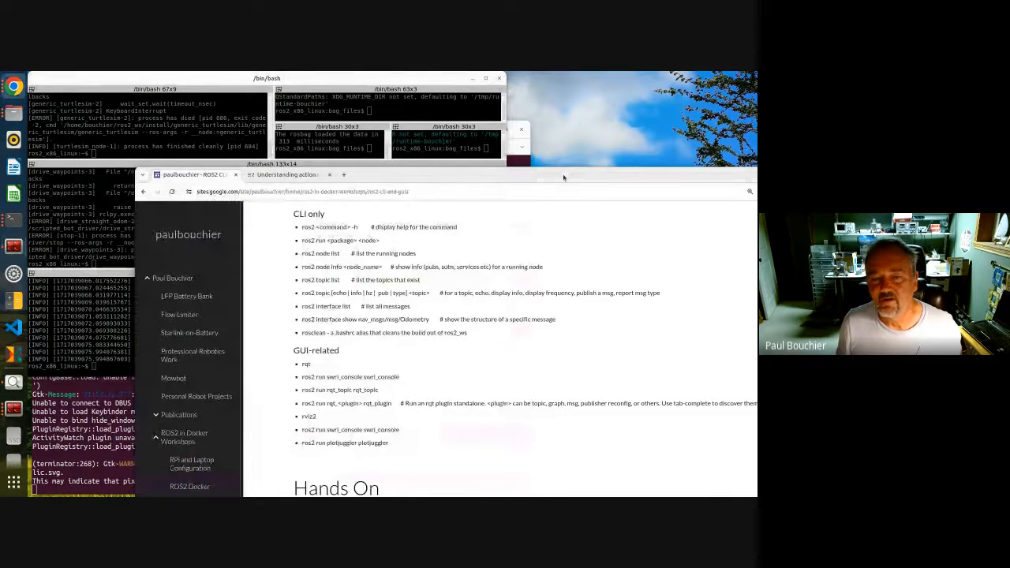
pyautogui.moveTo(563, 181); pyautogui.dragTo(503, 93)
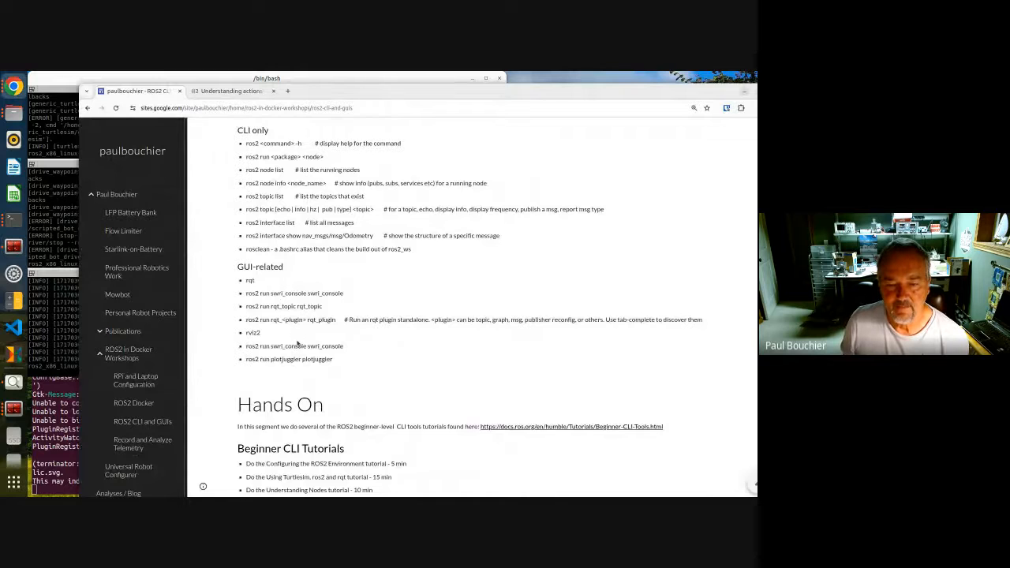
pyautogui.scroll(-3, 294, 355)
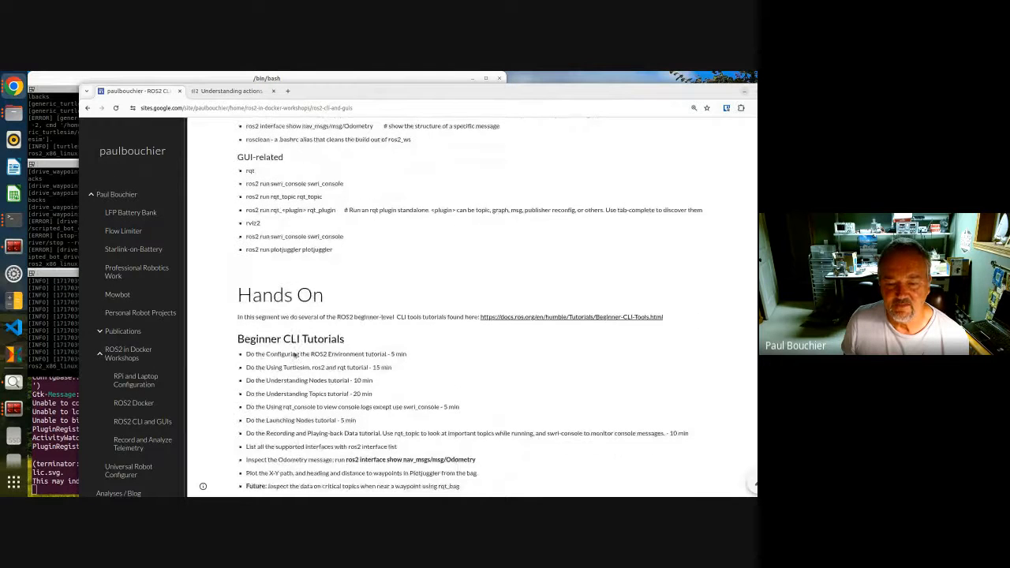